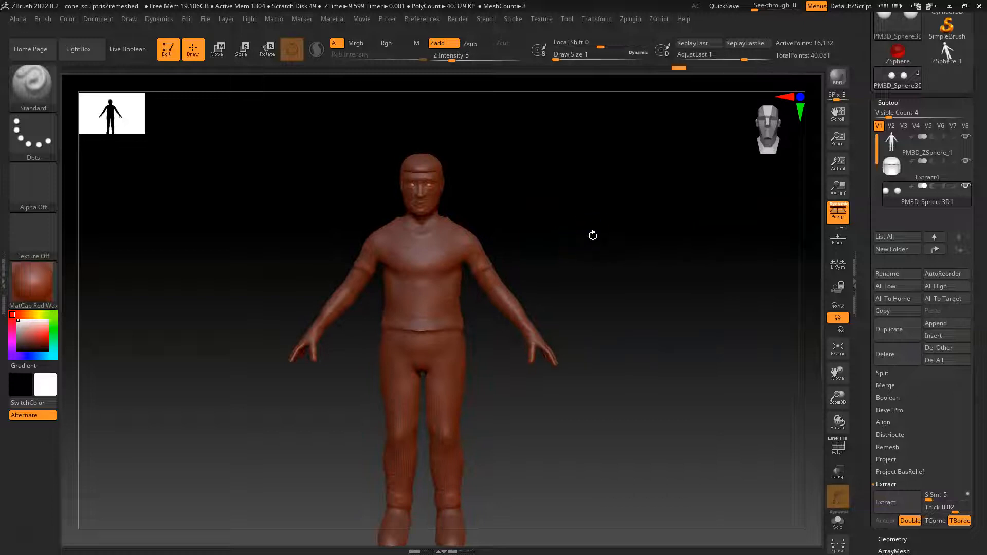
Step: Select the PM3D_ZSphere_1 body subtool and set the brush draw size to about 14 for working on the face
left_click(892, 149)
left_click_drag(544, 234, 650, 258, "alt")
key("shift+f")
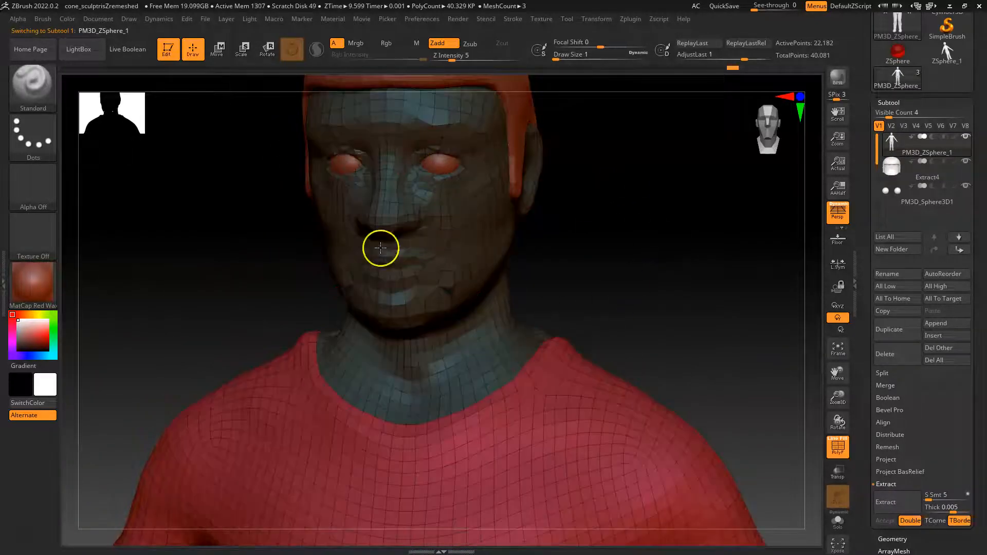
left_click_drag(565, 257, 607, 254)
key("space")
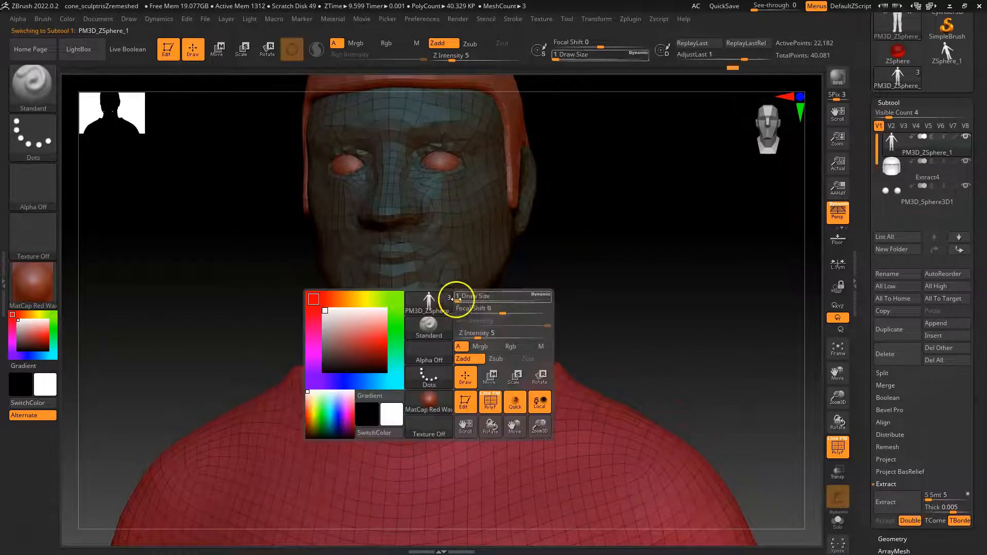
key("shift")
mouse_move(470, 301)
left_mouse_down()
mouse_move(452, 293)
mouse_move(514, 281)
left_mouse_up()
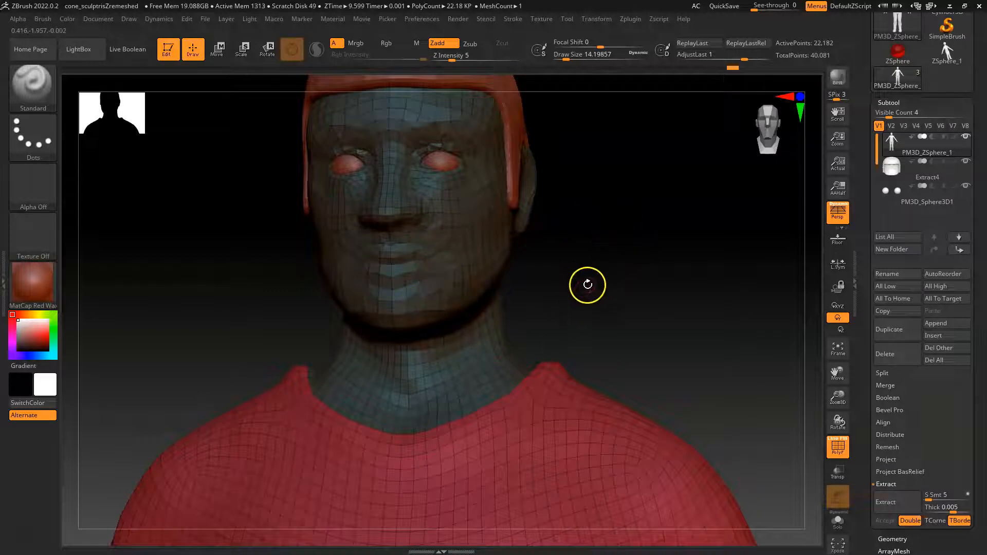
key("shift+f")
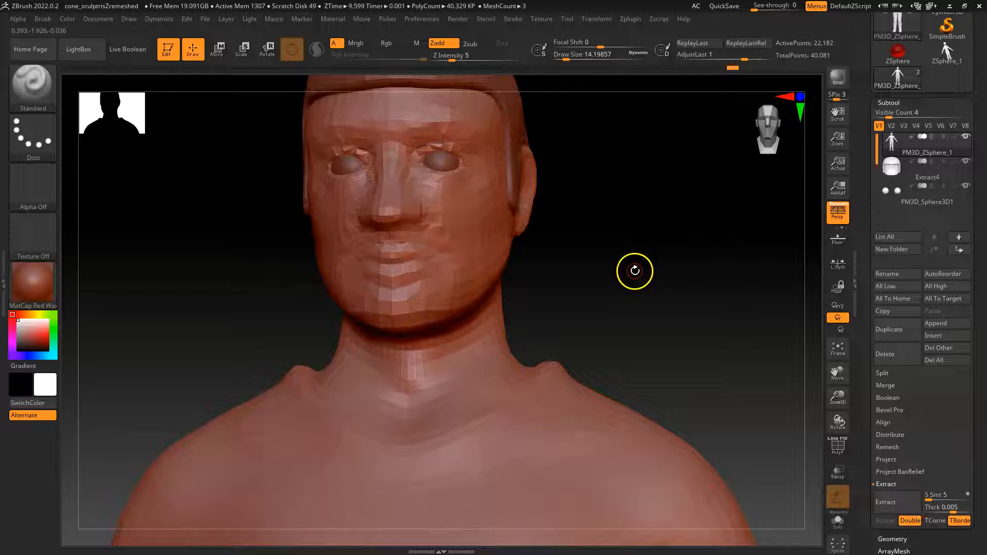
Step: Divide the body mesh repeatedly until it reaches subdivision level 4
left_click_drag(878, 103, 878, 101)
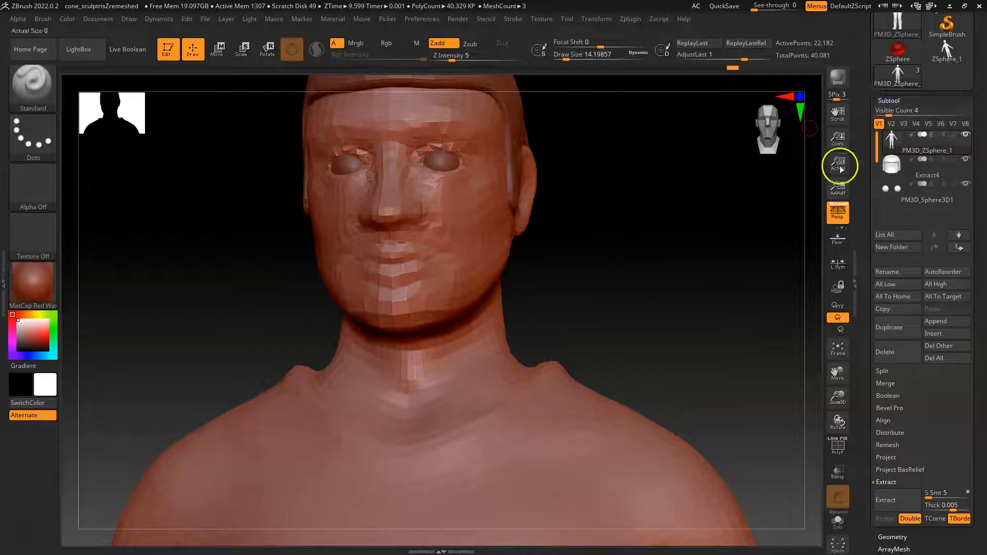
left_click(884, 101)
left_click(889, 113)
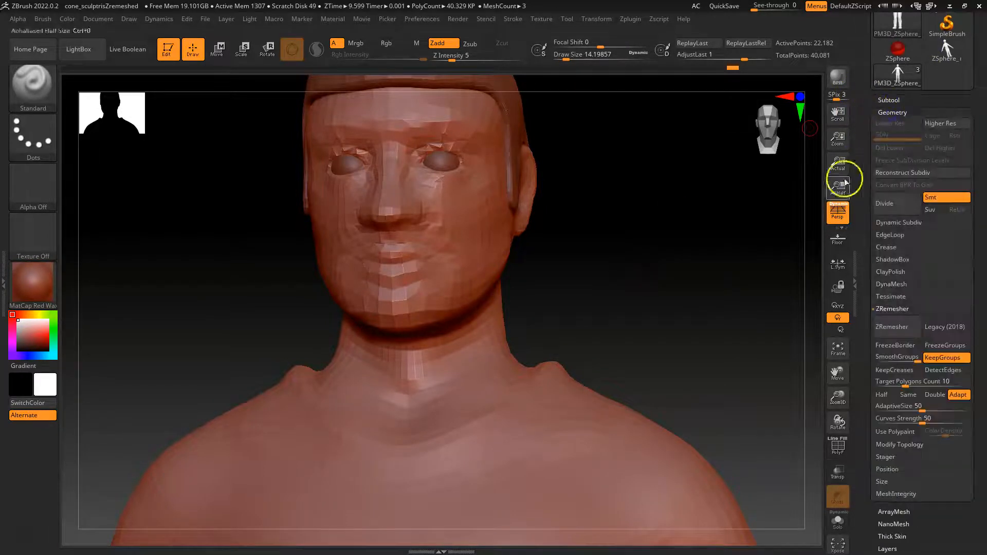
key("ctrl")
key("ctrl")
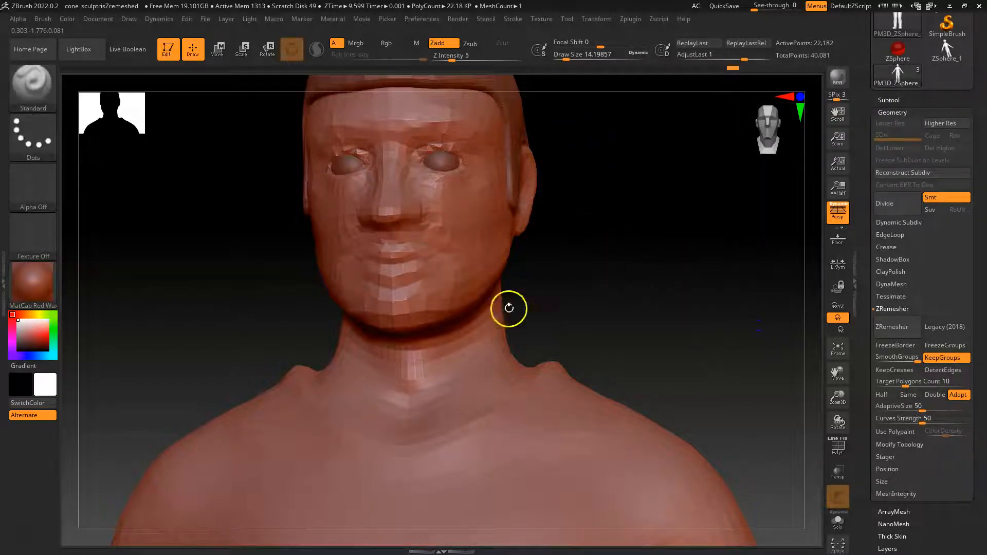
left_click(888, 204)
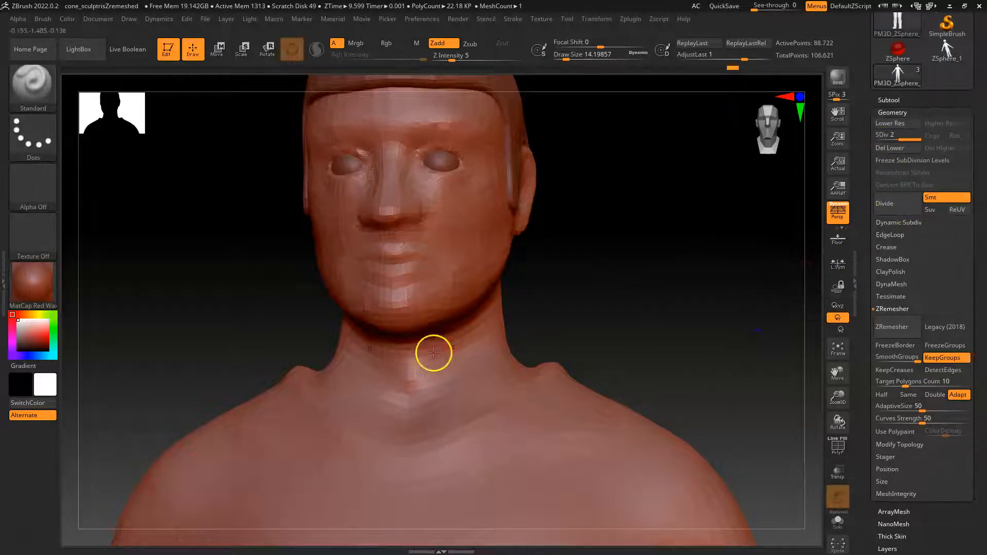
key("shift")
key("shift+f")
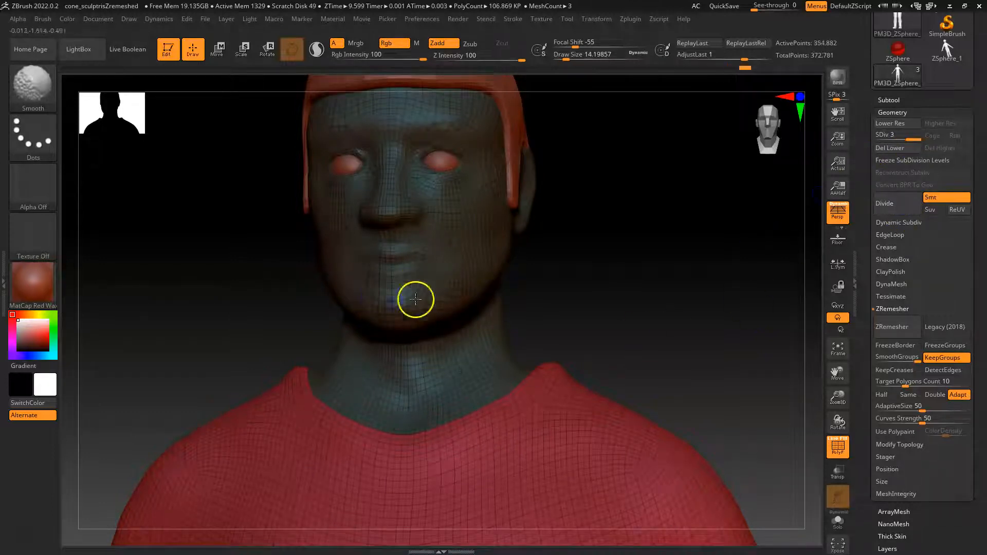
left_click(899, 205)
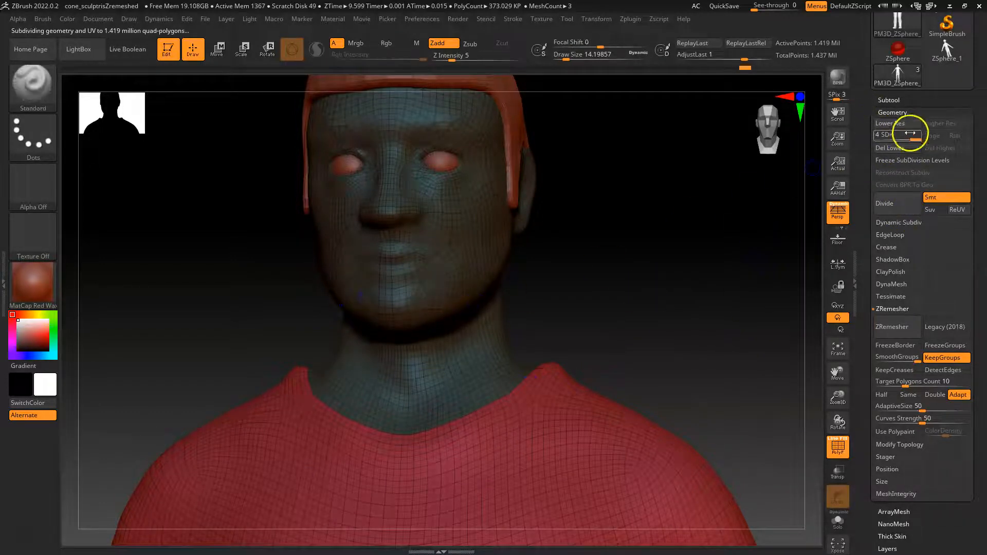
mouse_move(915, 140)
left_mouse_down()
mouse_move(869, 148)
mouse_move(918, 140)
left_mouse_up()
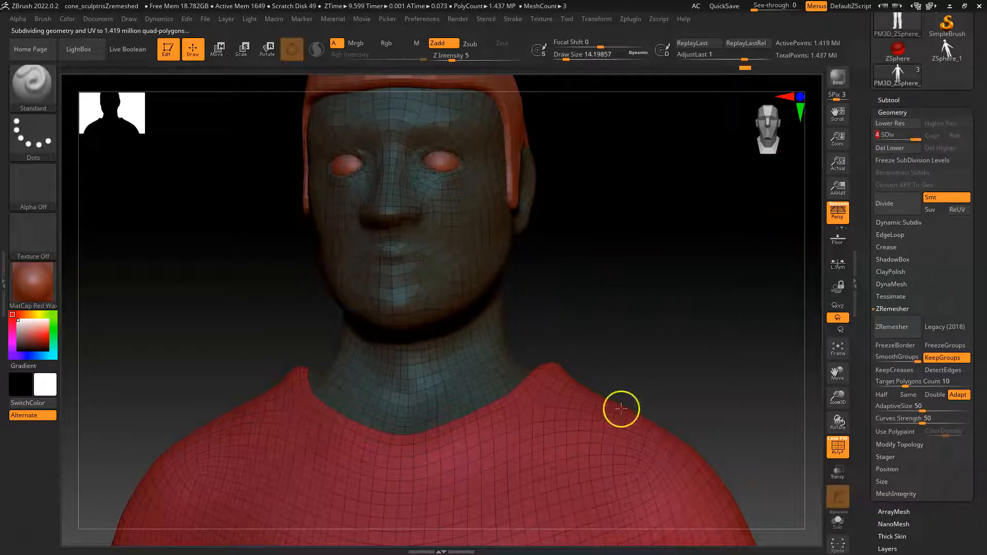
Step: Set the Standard brush to a draw size of about 124 and a Z Intensity of 16, testing it on the chest
right_click(675, 342)
left_click_drag(640, 284, 635, 92, "alt")
key("space")
left_click_drag(439, 367, 458, 366)
mouse_move(604, 246)
left_mouse_down()
mouse_move(604, 269)
mouse_move(466, 384)
mouse_move(493, 343)
left_mouse_up()
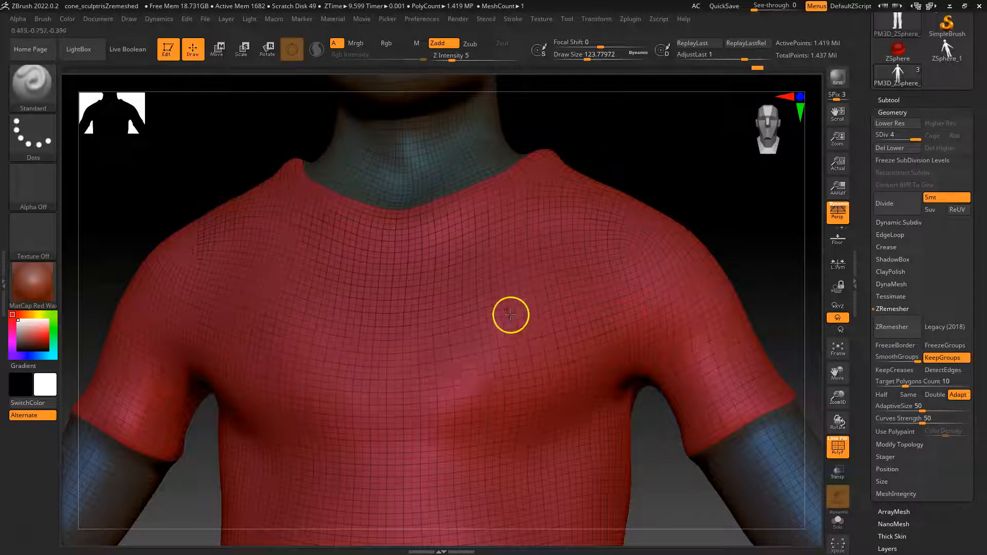
key("space")
left_click_drag(502, 363, 517, 367)
Step: Try the chest strokes at subdivision levels 1 and 4, smooth them at level 1, and undo the sculpted strokes
mouse_move(873, 134)
left_mouse_down()
mouse_move(910, 138)
mouse_move(875, 135)
left_mouse_up()
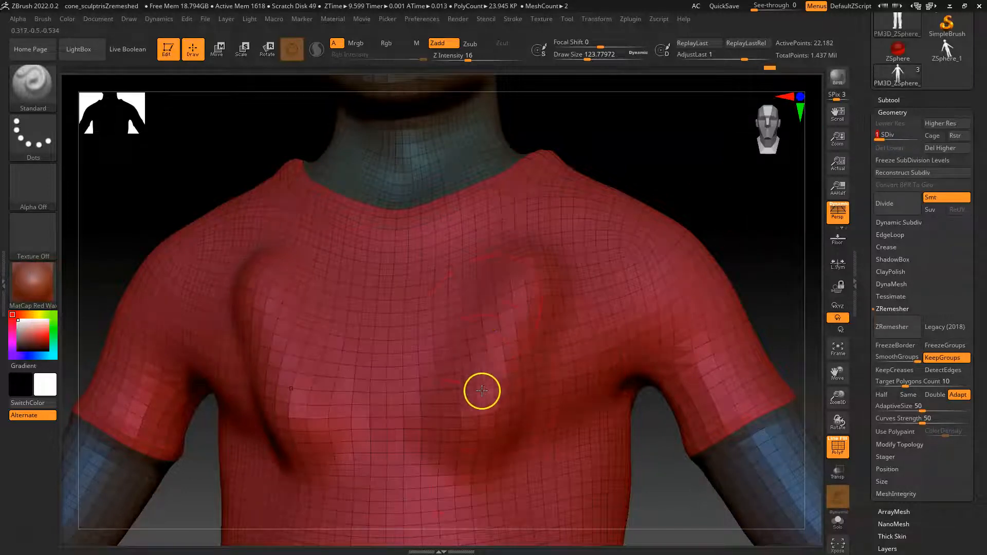
left_click_drag(880, 137, 928, 142)
key("shift")
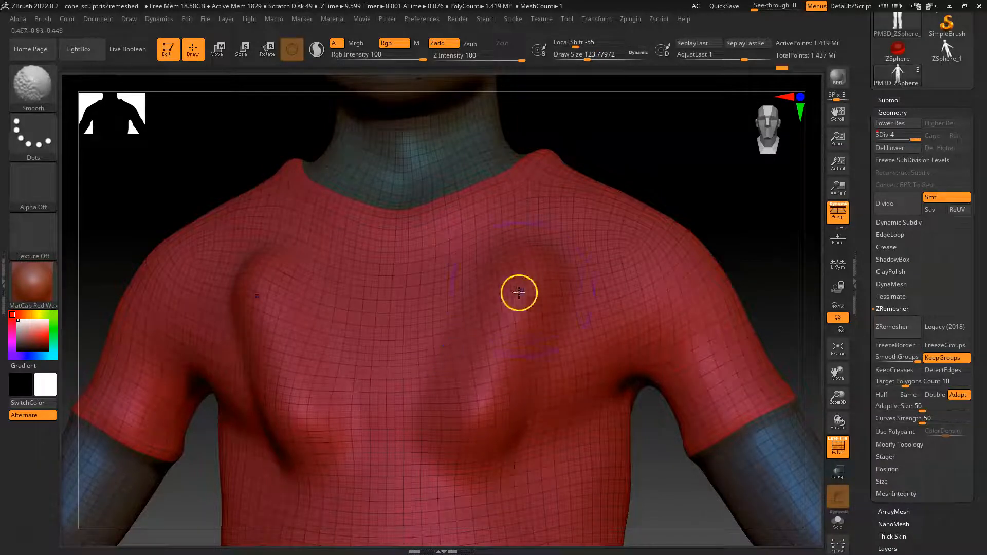
left_click_drag(911, 136, 860, 142)
mouse_move(462, 405)
left_mouse_down("shift")
mouse_move(492, 391)
mouse_move(497, 279)
left_mouse_up("shift")
key("d")
key("d")
key("d")
key("ctrl")
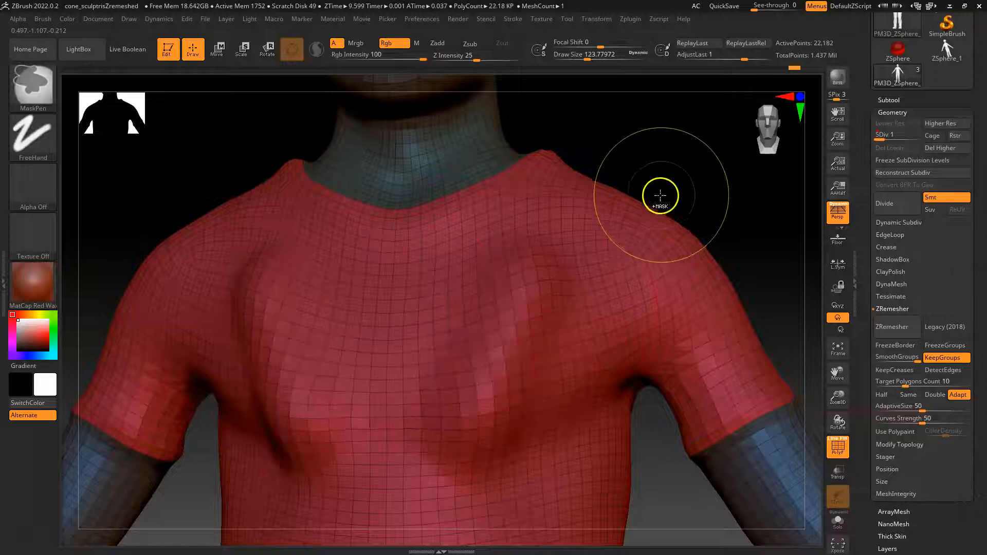
key("ctrl+z")
key("ctrl+z")
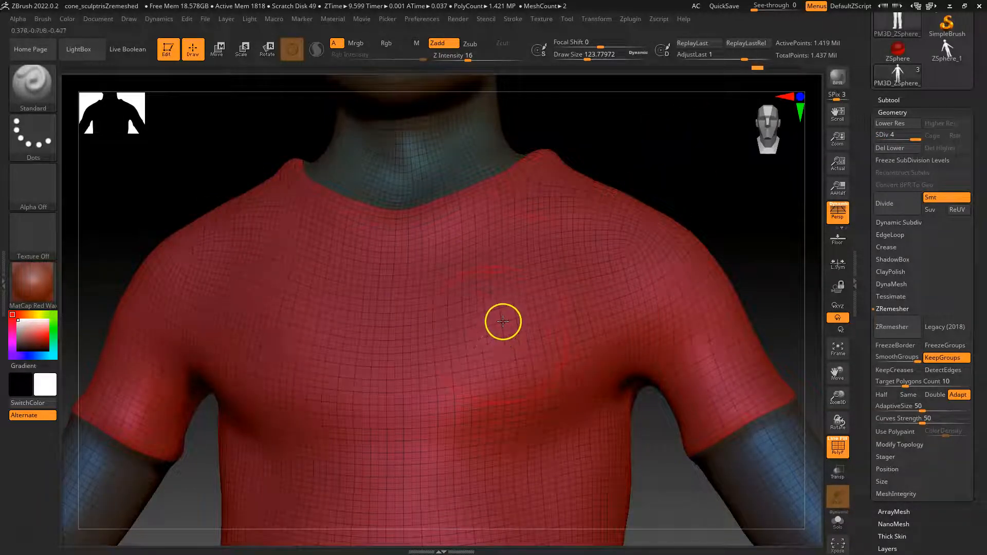
Step: Compare the torso at subdivision levels 2 and 4, ending at level 4 with the polyframe display turned off
left_click_drag(913, 137, 892, 139)
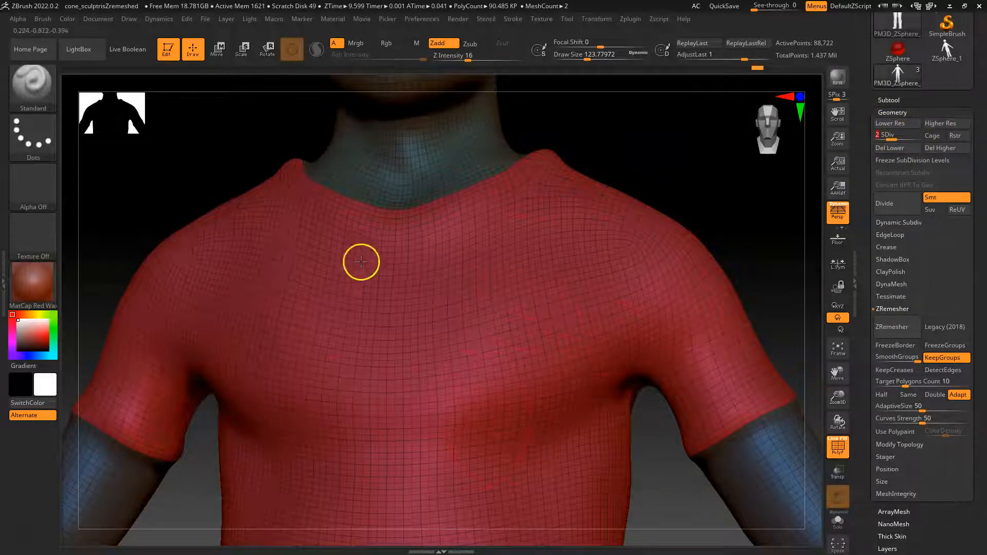
left_click_drag(894, 136, 913, 137)
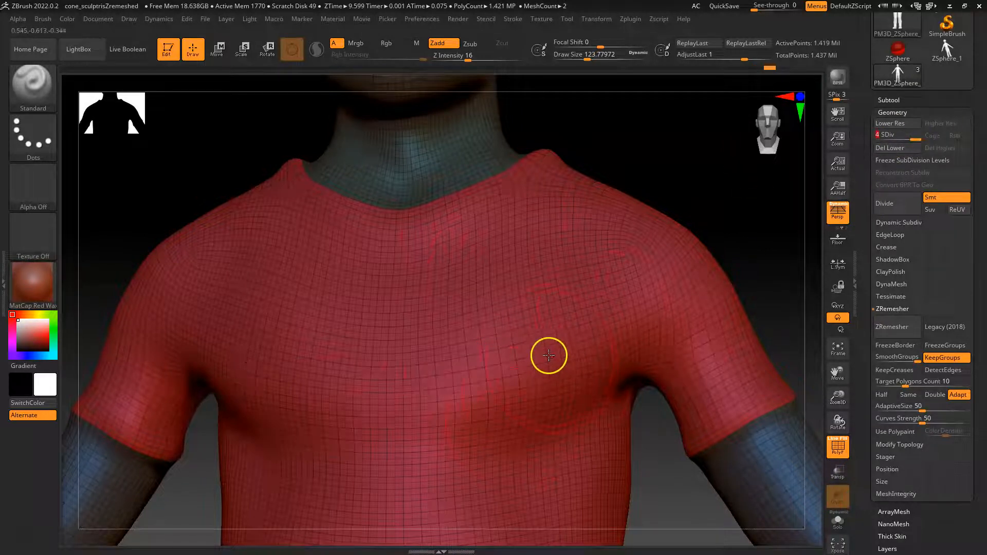
left_click_drag(549, 355, 554, 351)
key("shift+f")
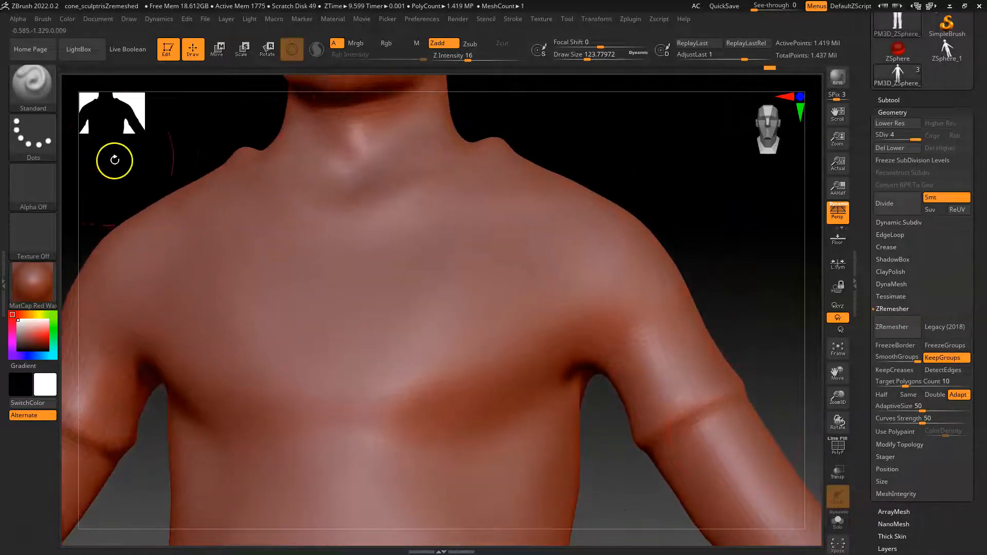
Step: Enable Directional and BackfaceMask auto masking for the Standard brush
left_click(43, 19)
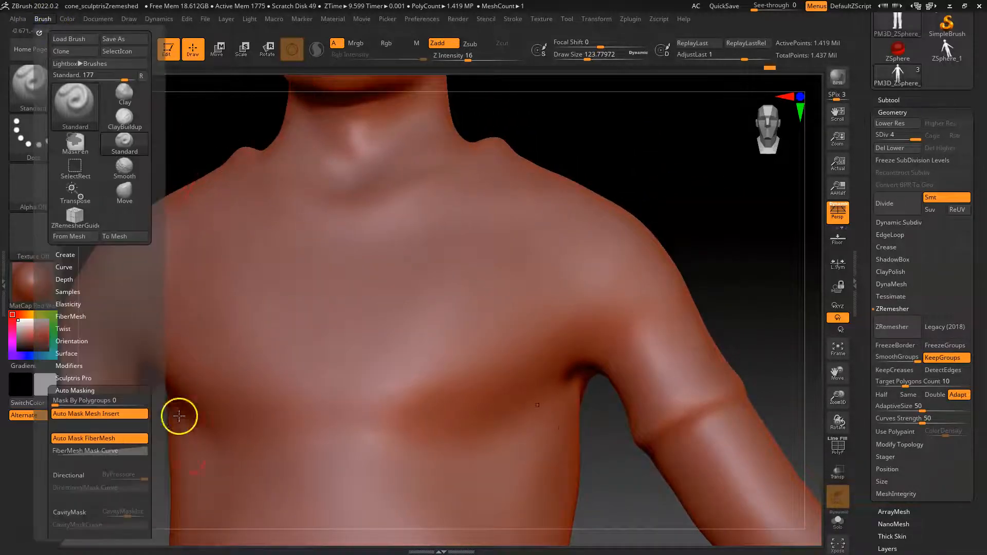
left_click(68, 391)
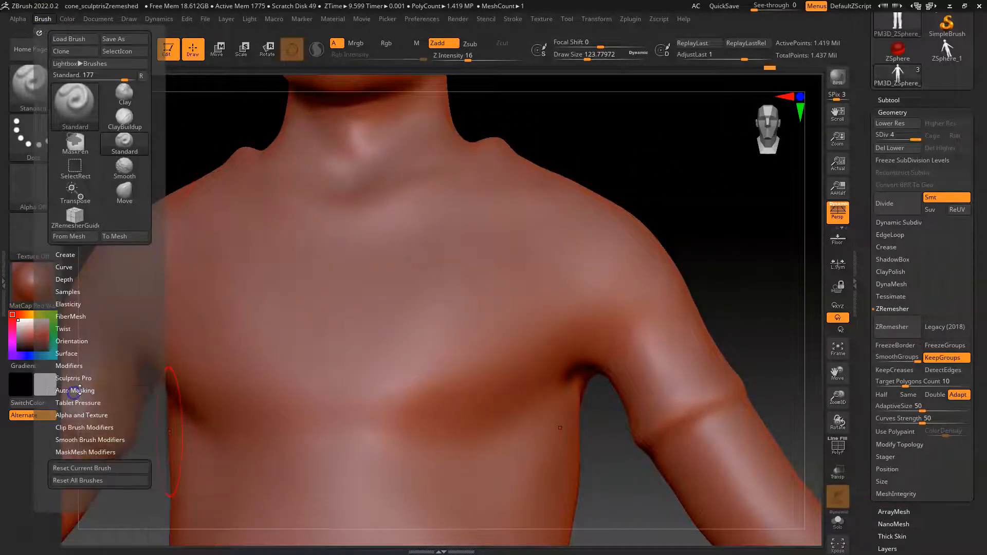
left_click(41, 20)
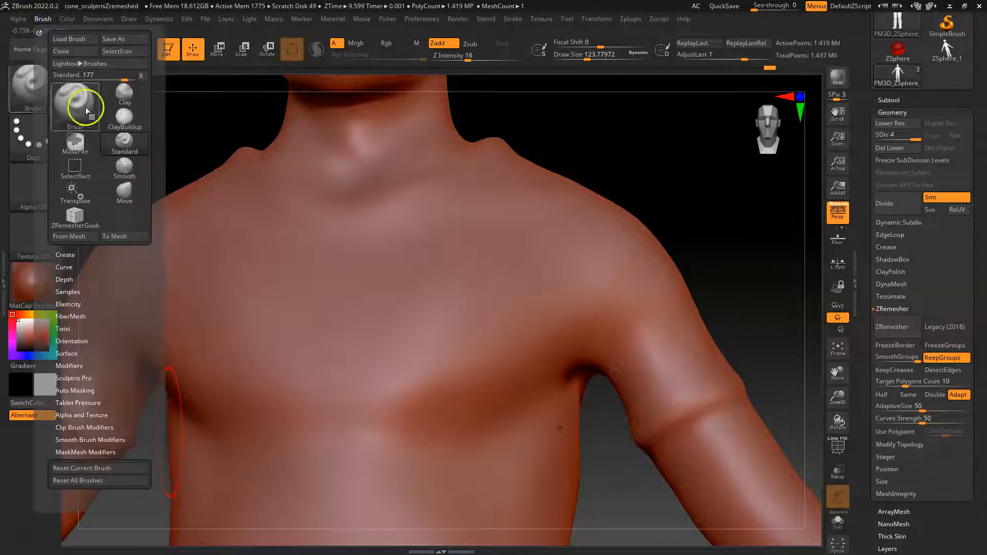
left_click(86, 390)
mouse_move(89, 414)
left_mouse_down()
mouse_move(106, 232)
mouse_move(110, 304)
left_mouse_up()
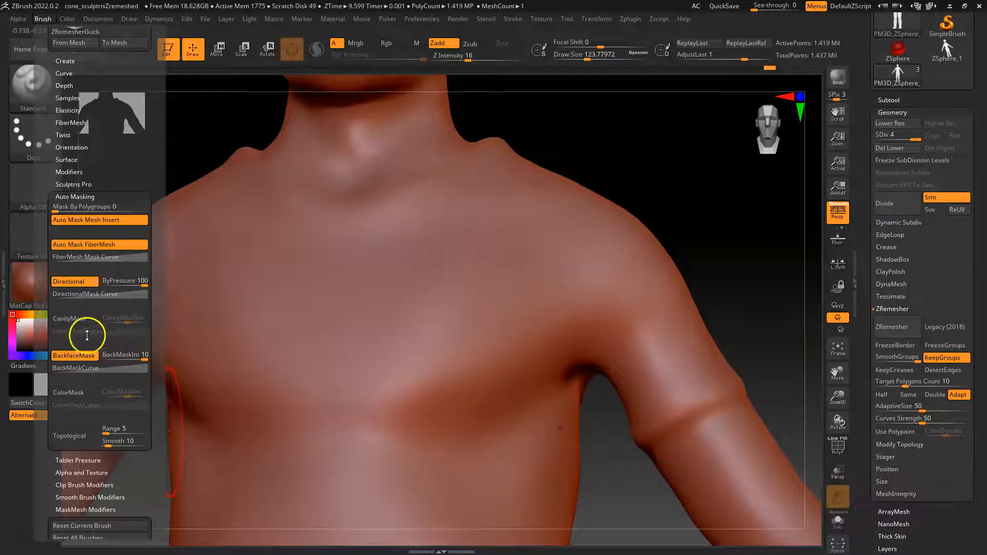
Step: Examine the Standard brush's depth settings, including Imbed and Depth Mask
left_click(71, 86)
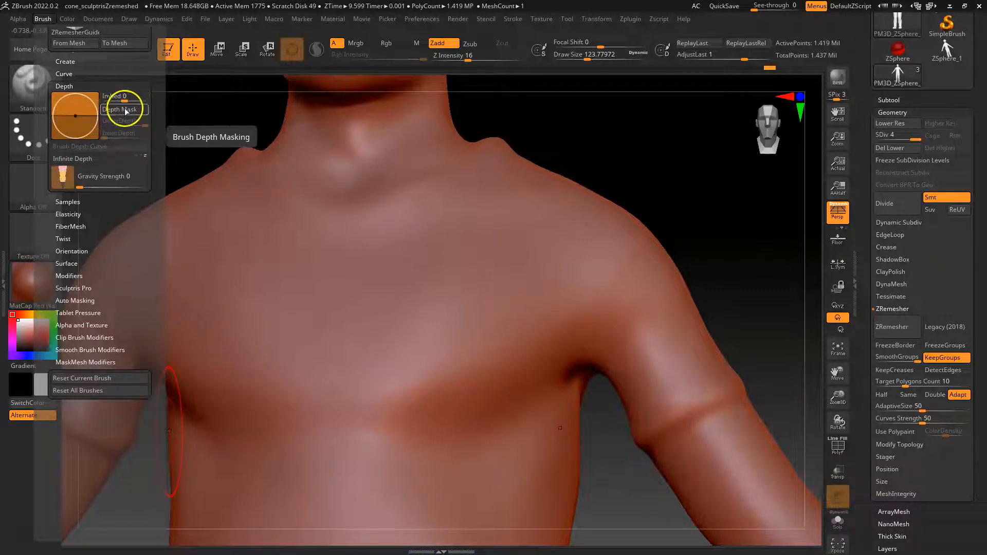
left_click(123, 98)
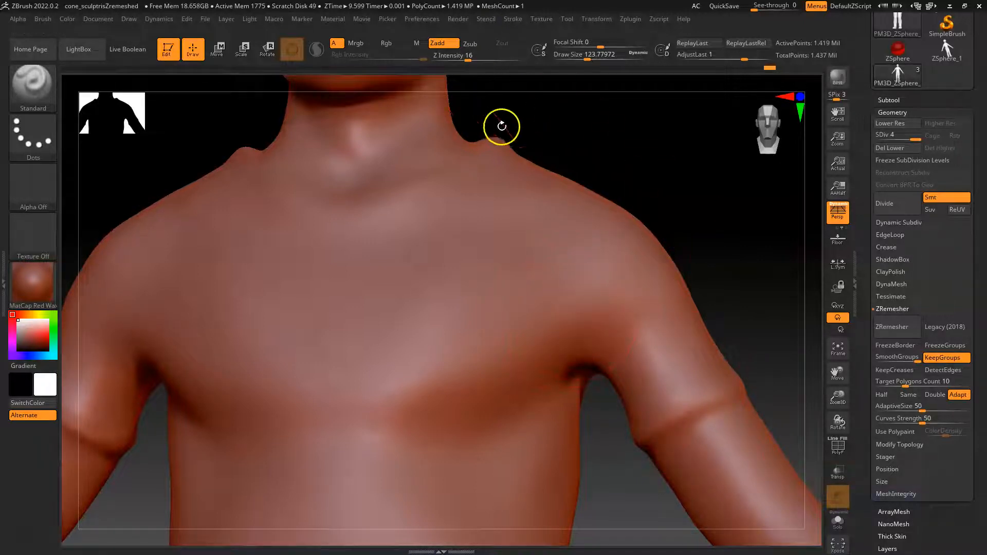
left_click(44, 19)
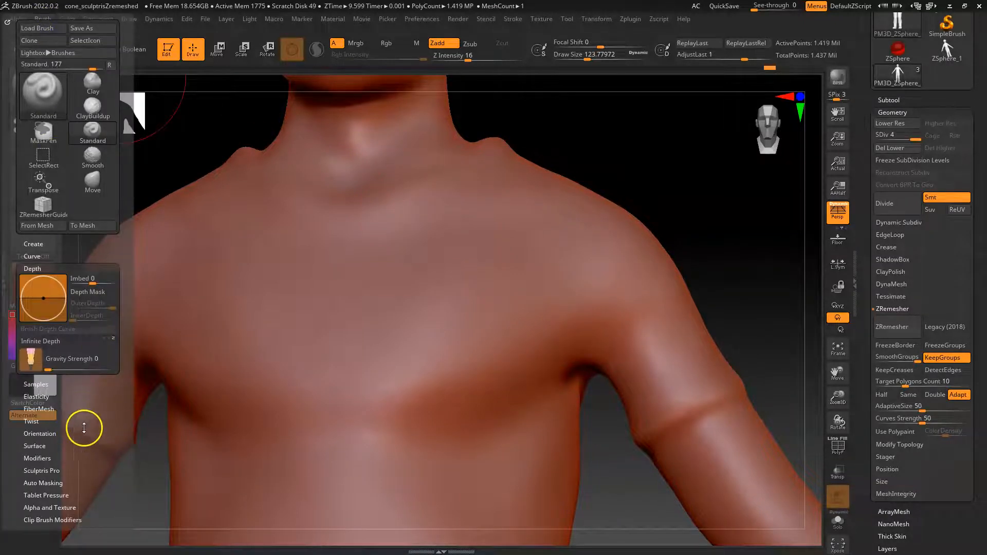
left_click_drag(87, 479, 84, 406)
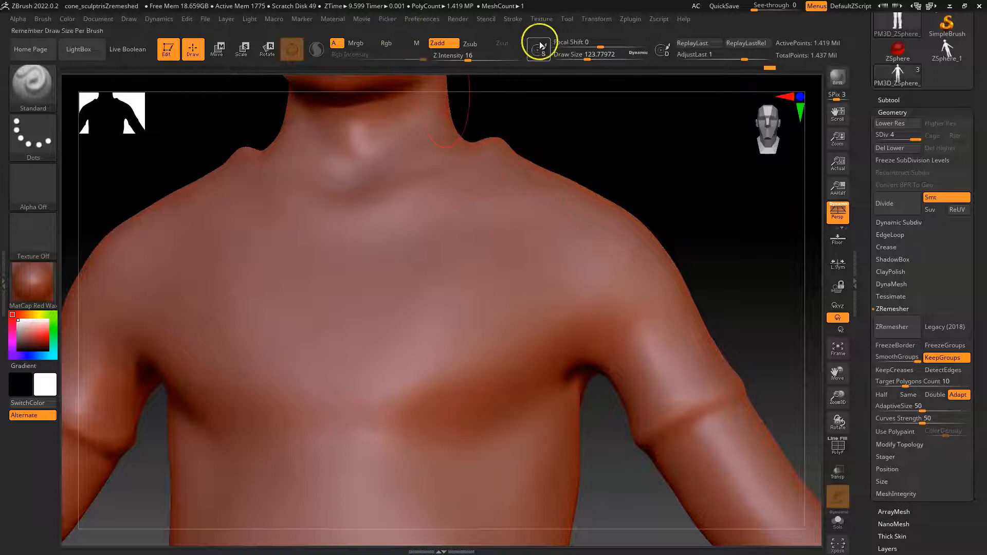
Step: Set LazyStep to about 4.44 with LazyMouse on, reduce the draw size to about 35, and test a stroke on the chest
left_click(511, 19)
left_click(547, 224)
left_click(540, 237)
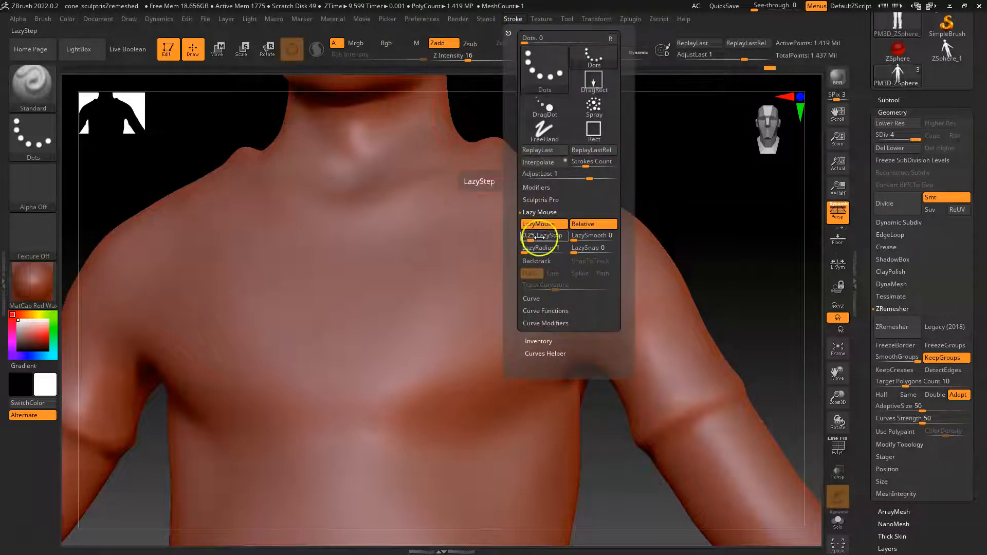
left_click_drag(537, 238, 546, 238)
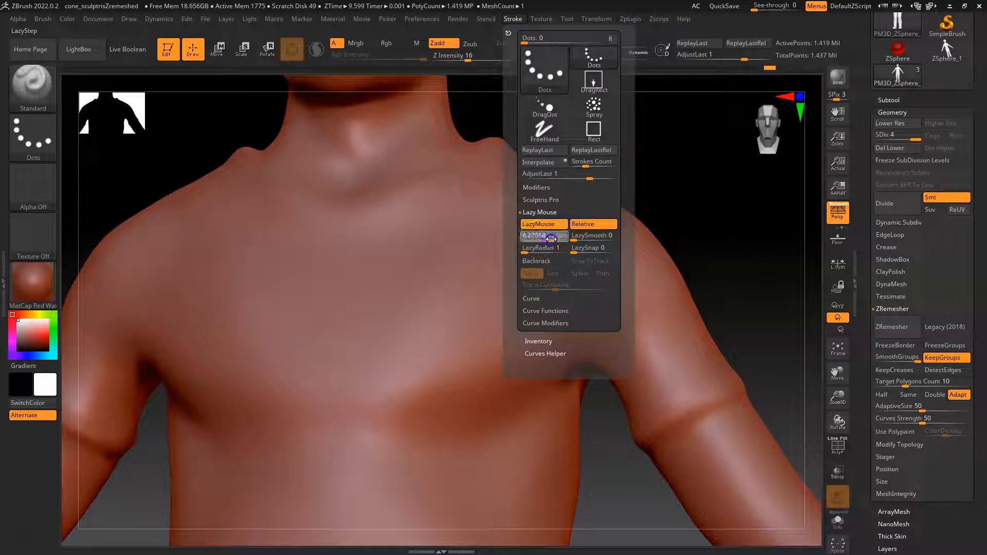
key("space")
left_click_drag(325, 281, 309, 280)
left_click_drag(368, 245, 369, 304)
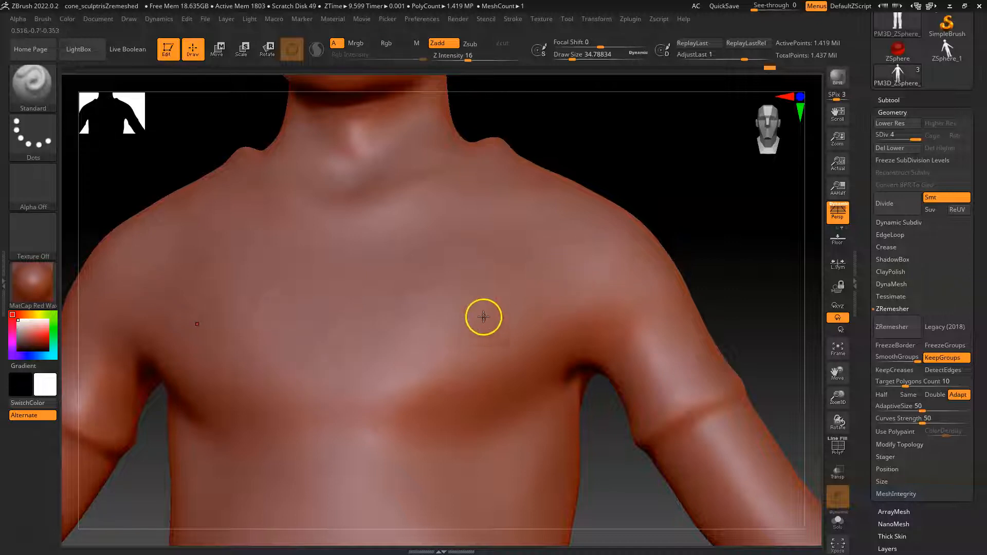
Step: Readjust the LazyMouse step, try a stroke across the chest, and undo that stroke
left_click(514, 20)
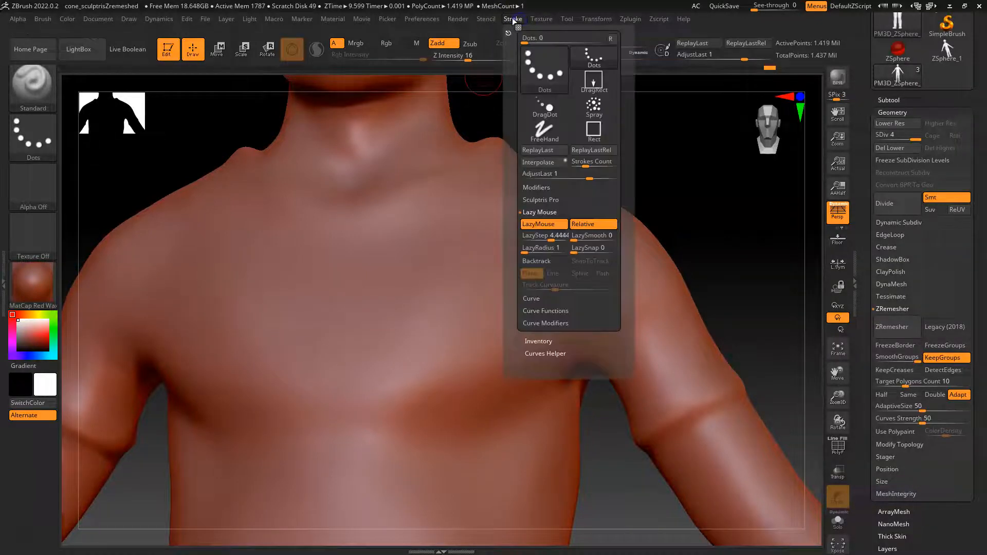
mouse_move(541, 238)
left_mouse_down()
mouse_move(532, 240)
mouse_move(544, 250)
left_mouse_up()
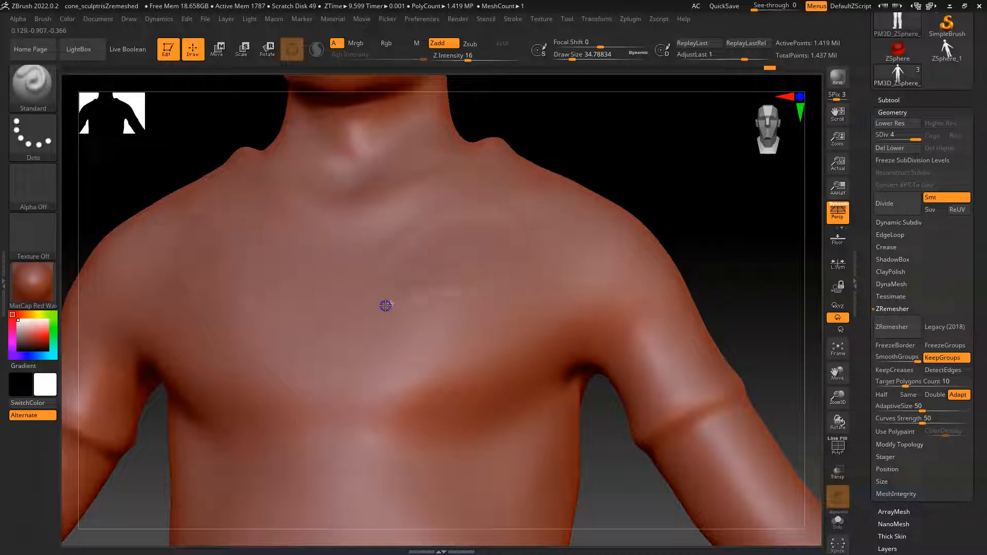
mouse_move(416, 383)
left_mouse_down()
mouse_move(534, 398)
mouse_move(371, 436)
mouse_move(493, 486)
mouse_move(525, 437)
left_mouse_up()
key("ctrl+z")
Step: Turn off LazyMouse, try freehand strokes on the chest, and undo them
left_click(505, 19)
left_click(549, 224)
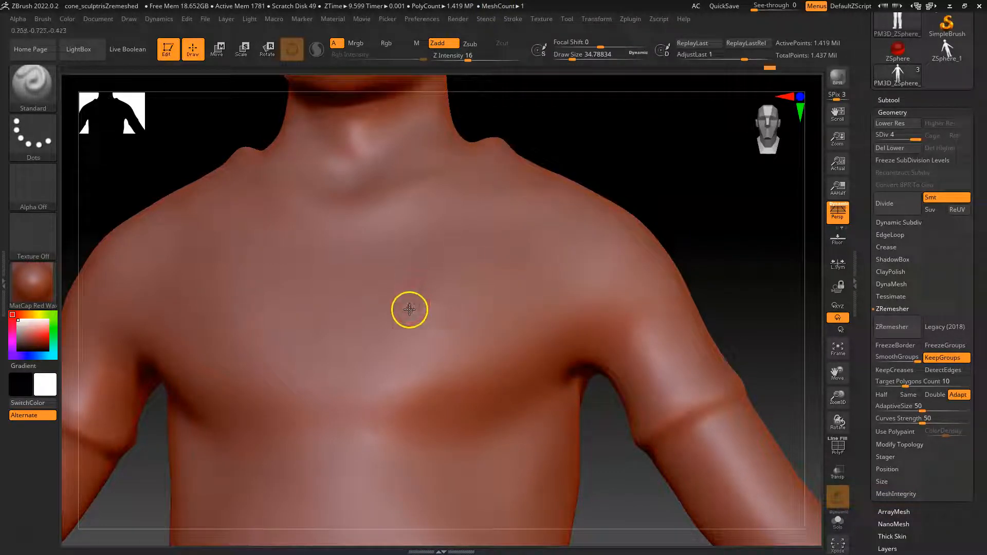
mouse_move(459, 356)
left_mouse_down()
mouse_move(365, 324)
mouse_move(364, 357)
left_mouse_up()
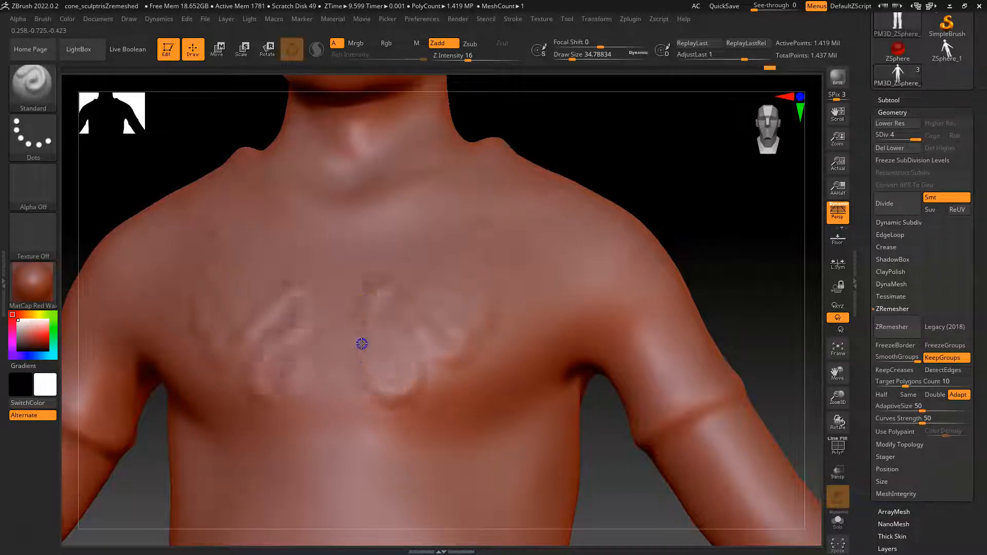
key("ctrl+z")
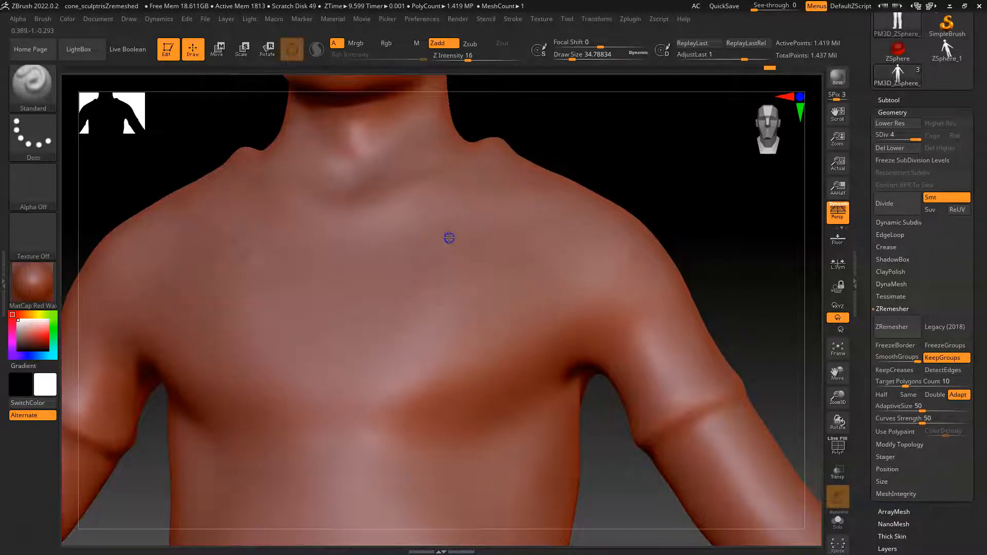
Step: Try swirling Standard brush strokes on both sides of the upper chest and undo them
mouse_move(472, 254)
left_mouse_down()
mouse_move(433, 271)
mouse_move(399, 242)
mouse_move(410, 198)
left_mouse_up()
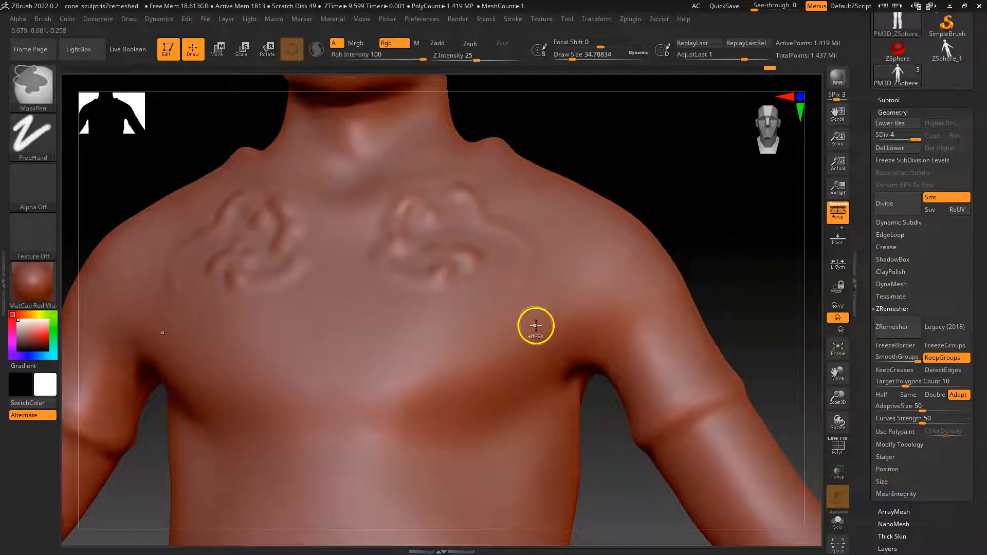
key("ctrl+z")
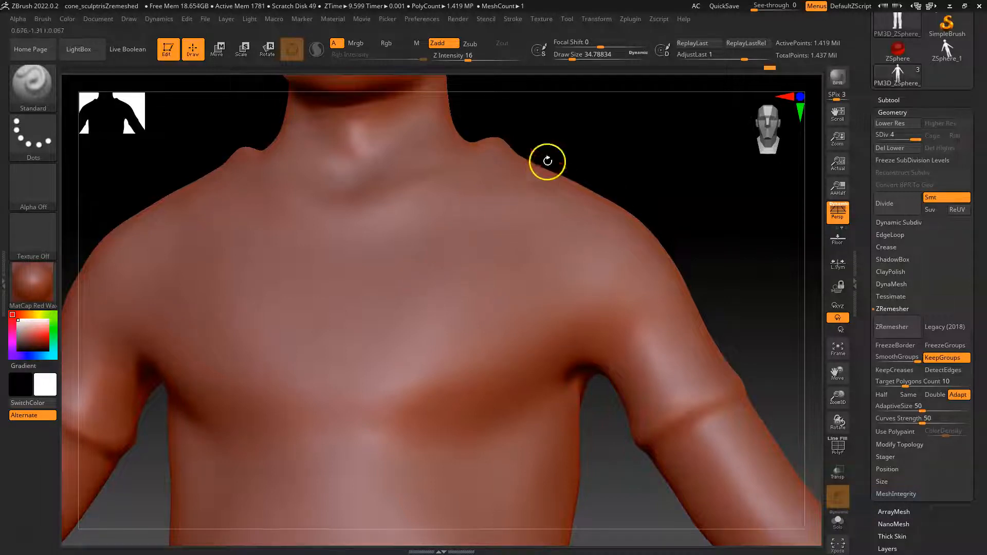
Step: Isolate the shirt polygroup of the body and lower its subdivision level to 2
mouse_move(661, 178)
left_mouse_down("alt")
mouse_move(564, 179)
mouse_move(628, 225)
mouse_move(670, 223)
mouse_move(660, 216)
left_mouse_up("alt")
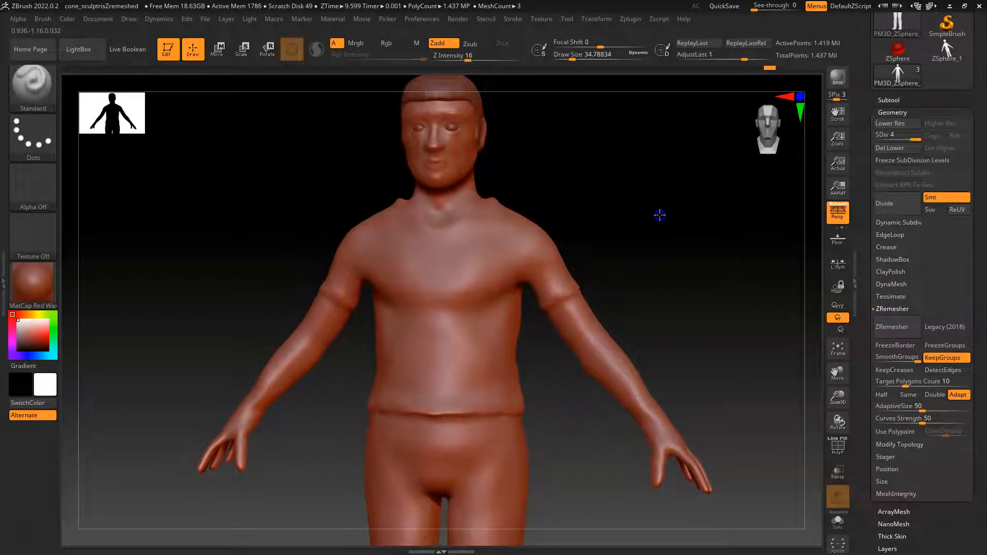
left_click_drag(584, 194, 643, 205)
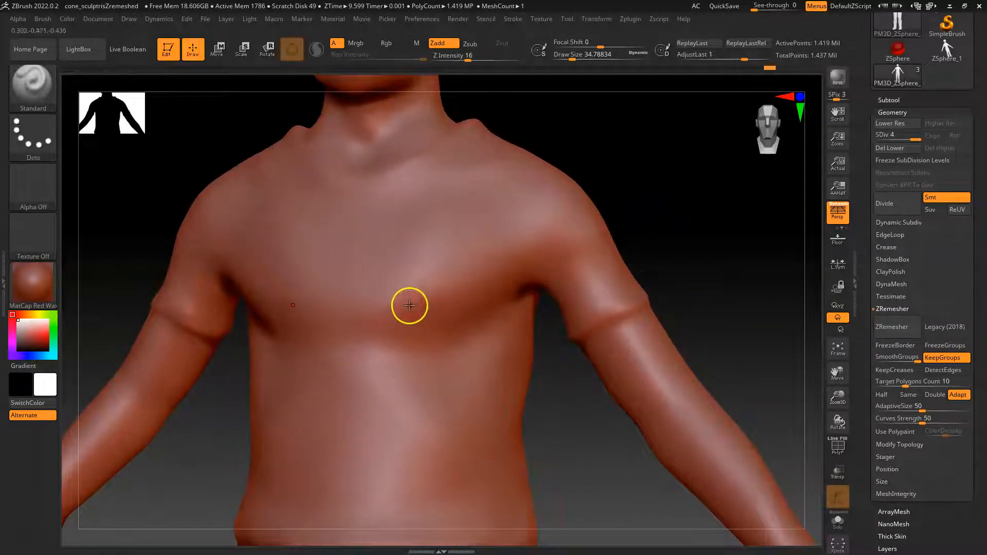
key("ctrl+shift")
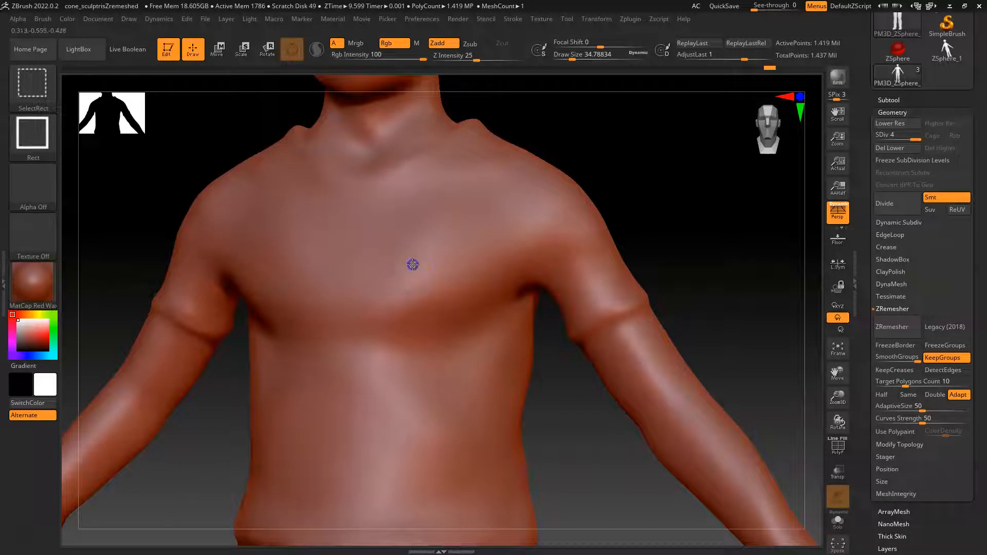
left_click(409, 264, "ctrl+shift")
left_click_drag(621, 428, 663, 256, "alt")
left_click_drag(905, 138, 895, 138)
left_click(898, 138)
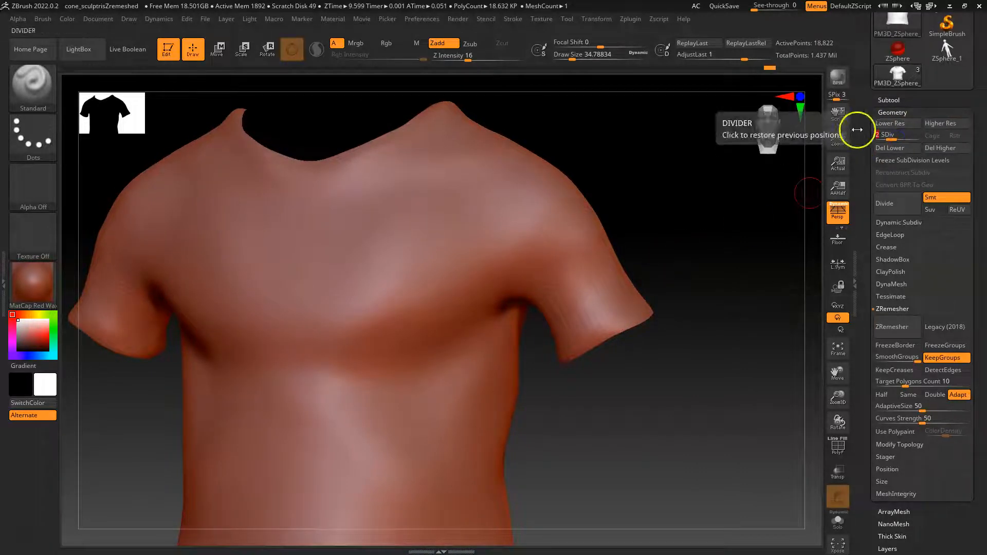
Step: Set the draw size to about 104, then sculpt and smooth the inner sleeves near the armpits
left_click_drag(687, 284, 706, 219, "alt")
key("space")
left_click_drag(487, 288, 500, 291)
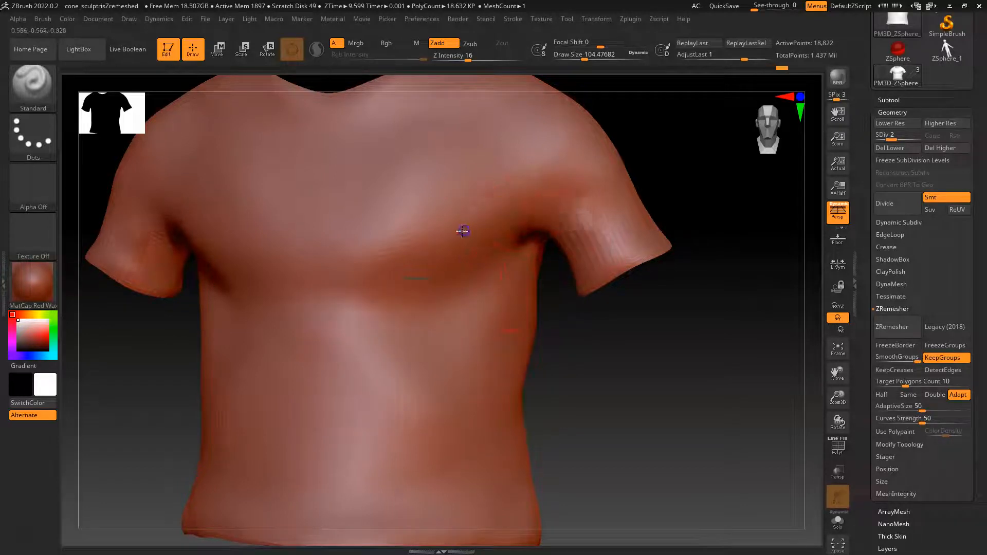
left_click_drag(569, 208, 495, 206, "shift")
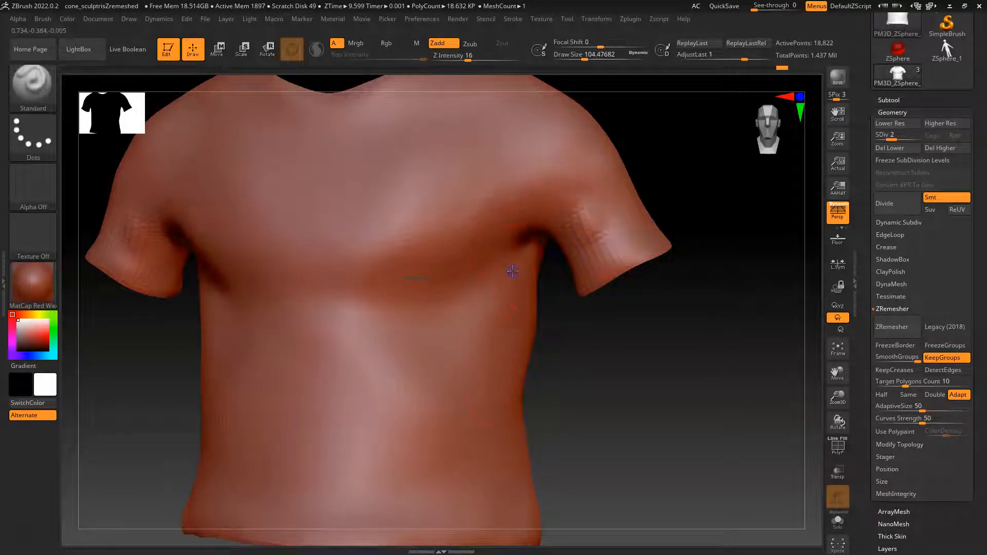
key("shift")
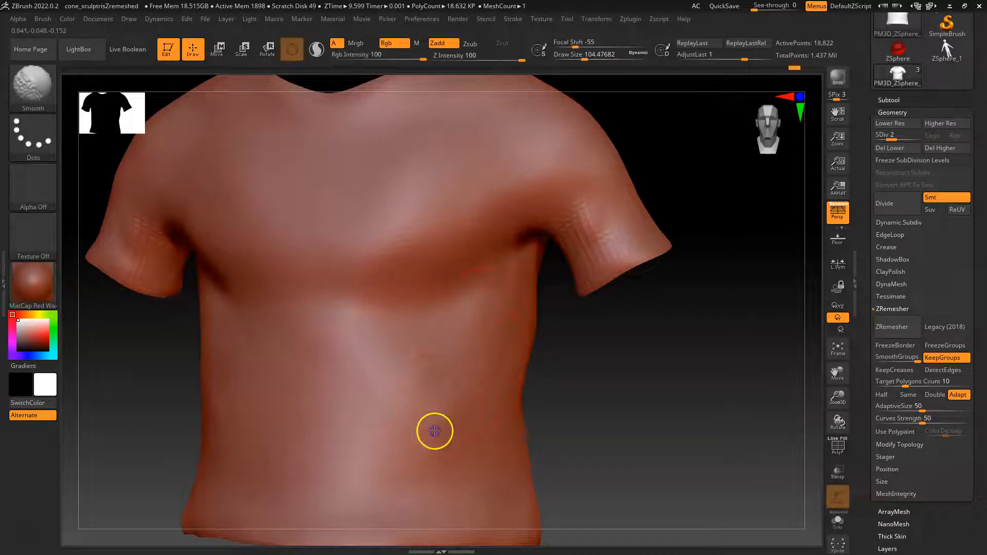
Step: Increase the draw size to about 177, then build up and smooth the shirt's lower front and sides
key("space")
mouse_move(403, 374)
left_mouse_down()
mouse_move(412, 396)
mouse_move(391, 390)
mouse_move(346, 335)
mouse_move(385, 447)
mouse_move(324, 503)
mouse_move(308, 469)
mouse_move(301, 475)
left_mouse_up()
key("shift")
mouse_move(497, 324)
left_mouse_down("shift")
mouse_move(523, 458)
mouse_move(531, 408)
left_mouse_up("shift")
left_click_drag(551, 329, 525, 318, "shift")
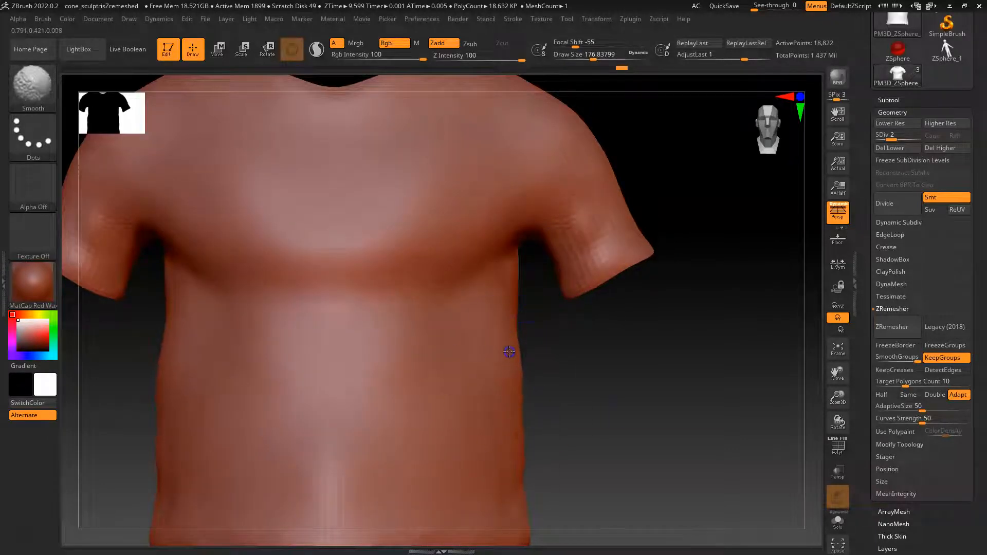
left_click_drag(496, 406, 498, 400, "shift")
Step: Fill out the shirt below the chest and soften the pectoral crease on both sides
mouse_move(429, 307)
left_mouse_down()
mouse_move(496, 237)
mouse_move(545, 257)
left_mouse_up()
left_click_drag(488, 262, 404, 276, "shift")
mouse_move(448, 312)
left_mouse_down("shift")
mouse_move(366, 300)
mouse_move(185, 326)
mouse_move(165, 247)
left_mouse_up("shift")
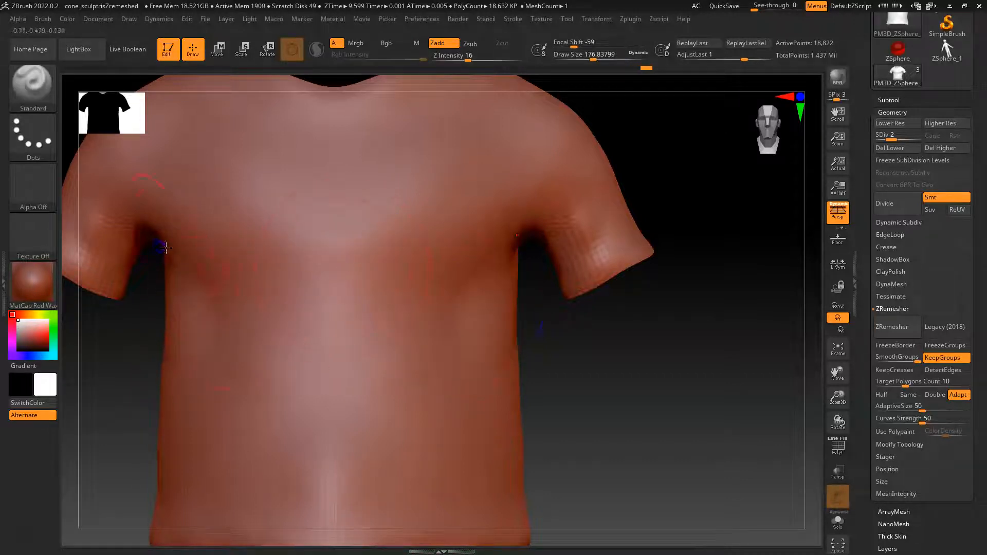
left_click_drag(199, 320, 210, 275, "shift")
mouse_move(211, 265)
left_mouse_down()
mouse_move(185, 276)
mouse_move(169, 242)
left_mouse_up()
mouse_move(205, 272)
left_mouse_down("shift")
mouse_move(222, 319)
mouse_move(209, 335)
left_mouse_up("shift")
Step: Sculpt and smooth the transition between the front armpit and the sleeve
left_click_drag(635, 336, 601, 373)
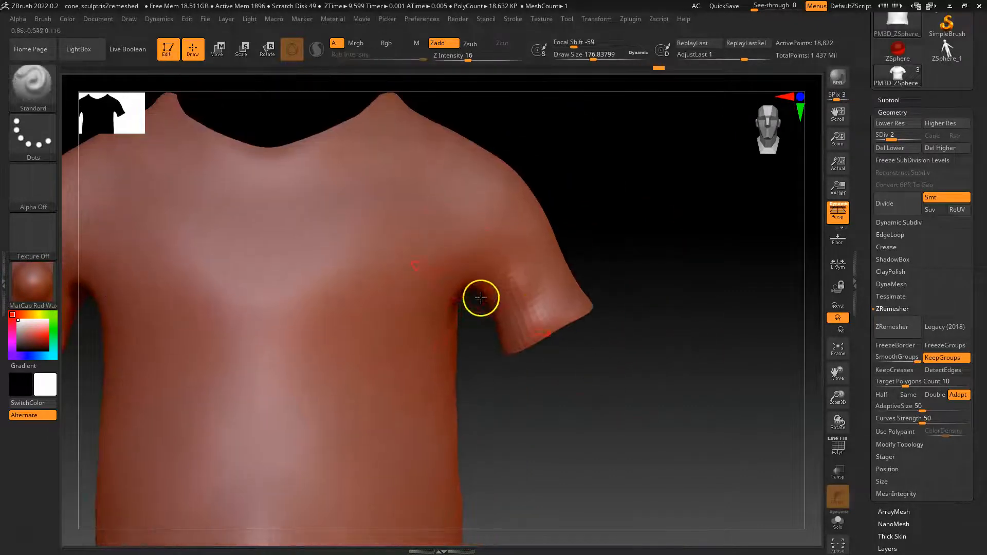
mouse_move(490, 292)
left_mouse_down()
mouse_move(505, 329)
mouse_move(509, 298)
mouse_move(532, 268)
left_mouse_up()
left_click_drag(695, 326, 660, 319)
left_click_drag(529, 304, 514, 247)
left_click_drag(537, 308, 553, 257)
mouse_move(570, 272)
left_mouse_down("shift")
mouse_move(557, 255)
mouse_move(530, 268)
left_mouse_up("shift")
Step: Sculpt and smooth the shirt around the rear armpit and down the side of the back
left_click_drag(708, 382, 624, 387)
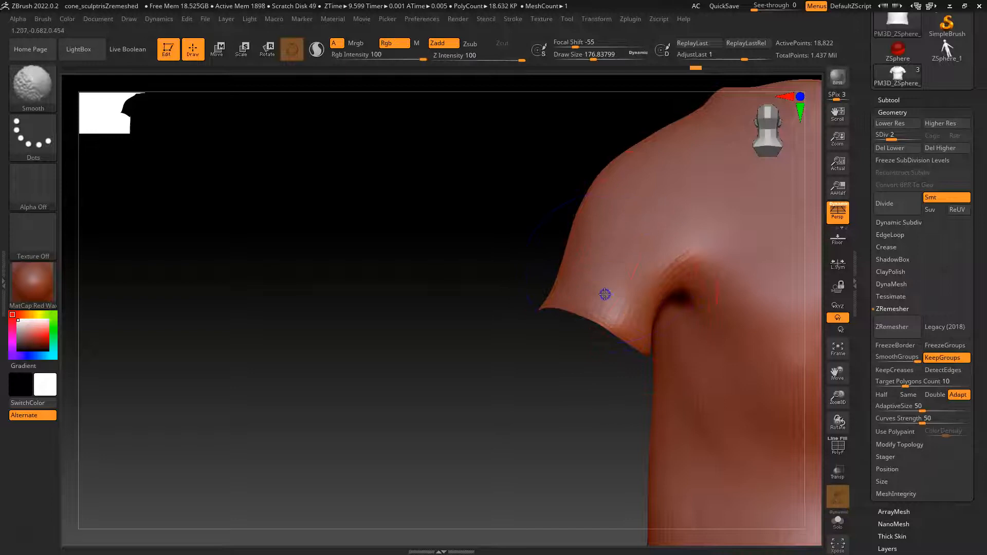
left_click_drag(552, 412, 292, 321)
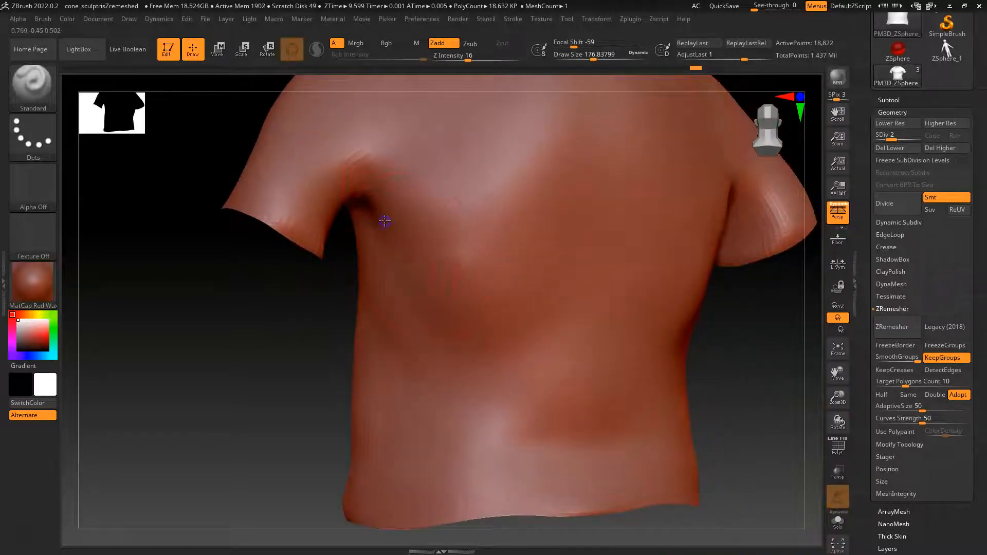
key("shift")
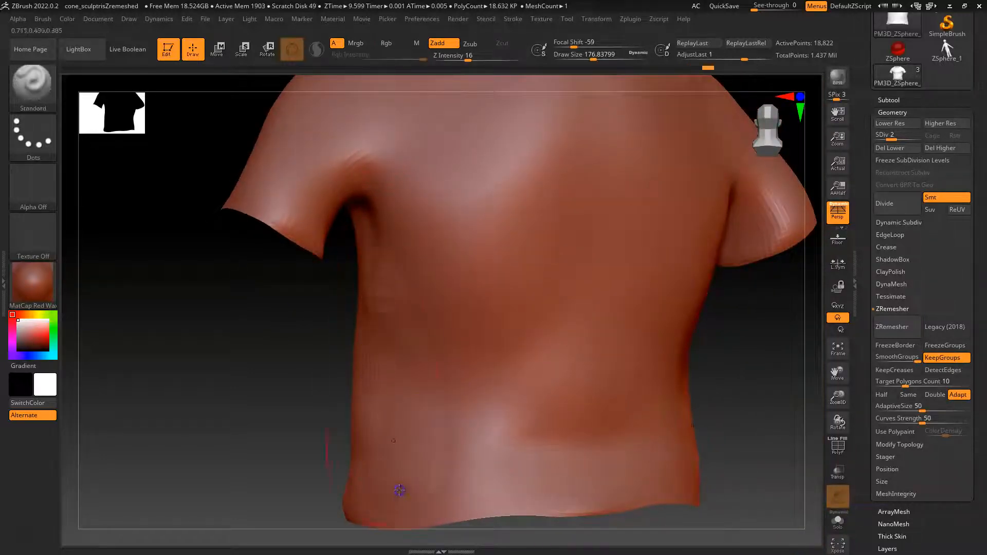
key("shift")
Step: Build up the upper back and shoulder blades of the shirt and smooth the surface
mouse_move(471, 437)
left_mouse_down()
mouse_move(519, 360)
mouse_move(480, 429)
mouse_move(651, 415)
mouse_move(607, 441)
mouse_move(510, 452)
left_mouse_up()
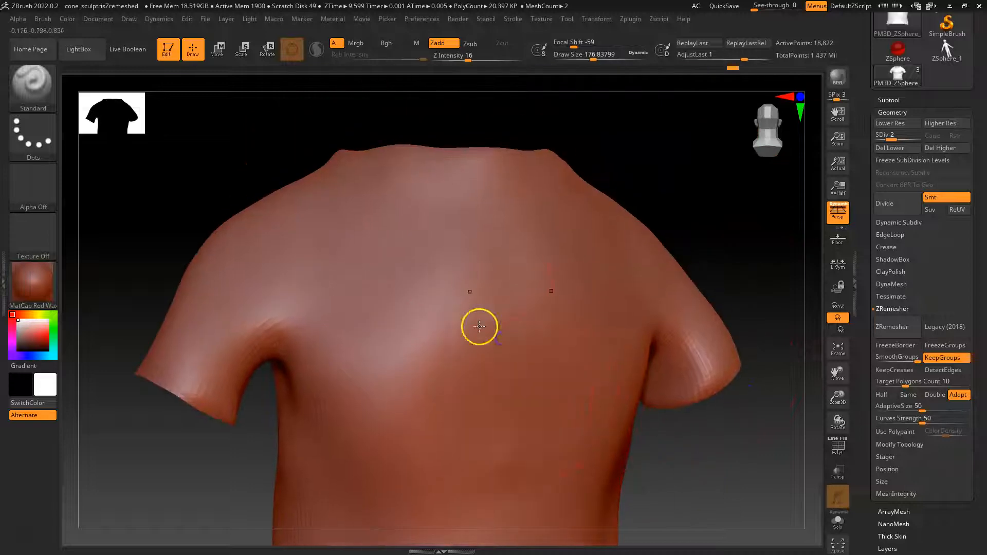
key("shift")
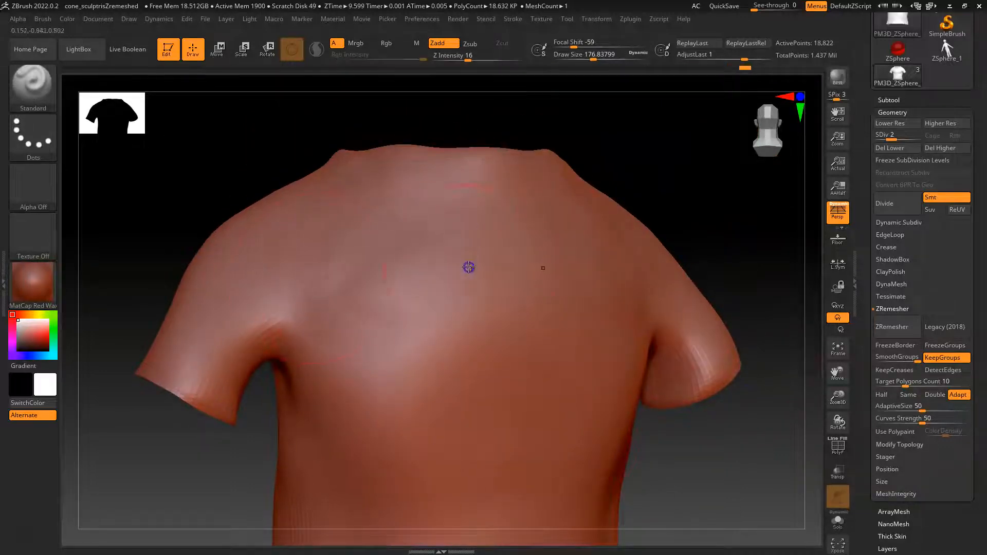
left_click_drag(469, 266, 435, 264, "shift")
mouse_move(346, 212)
left_mouse_down("shift")
mouse_move(330, 214)
mouse_move(342, 215)
left_mouse_up("shift")
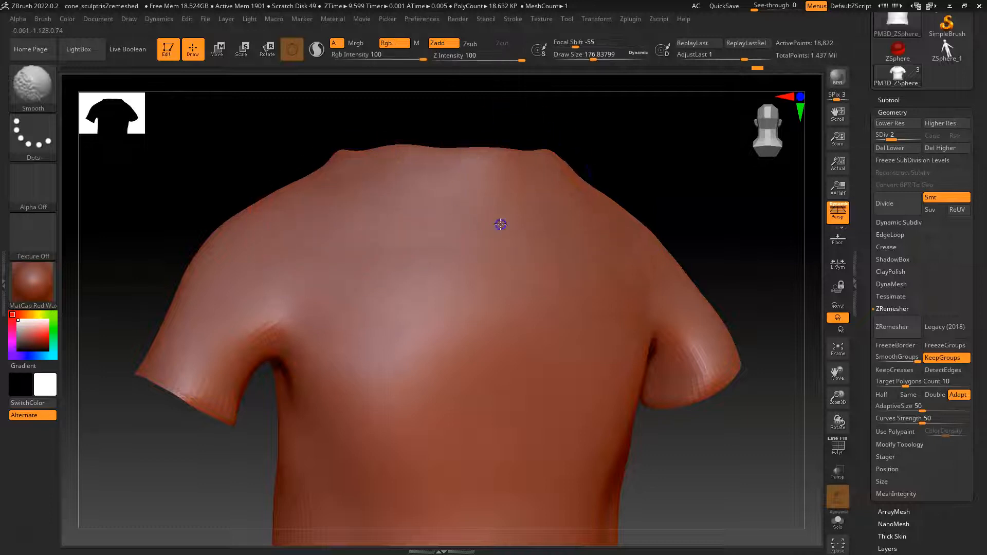
mouse_move(211, 189)
left_mouse_down()
mouse_move(291, 187)
mouse_move(279, 189)
left_mouse_up()
left_click_drag(548, 363, 520, 371, "shift")
Step: Add volume over the shoulder and upper sleeve from the side, and smooth the strokes
mouse_move(711, 473)
left_mouse_down("alt")
mouse_move(619, 439)
mouse_move(641, 421)
mouse_move(600, 336)
mouse_move(595, 344)
mouse_move(568, 319)
mouse_move(678, 319)
mouse_move(665, 300)
left_mouse_up("alt")
left_click_drag(583, 306, 590, 346)
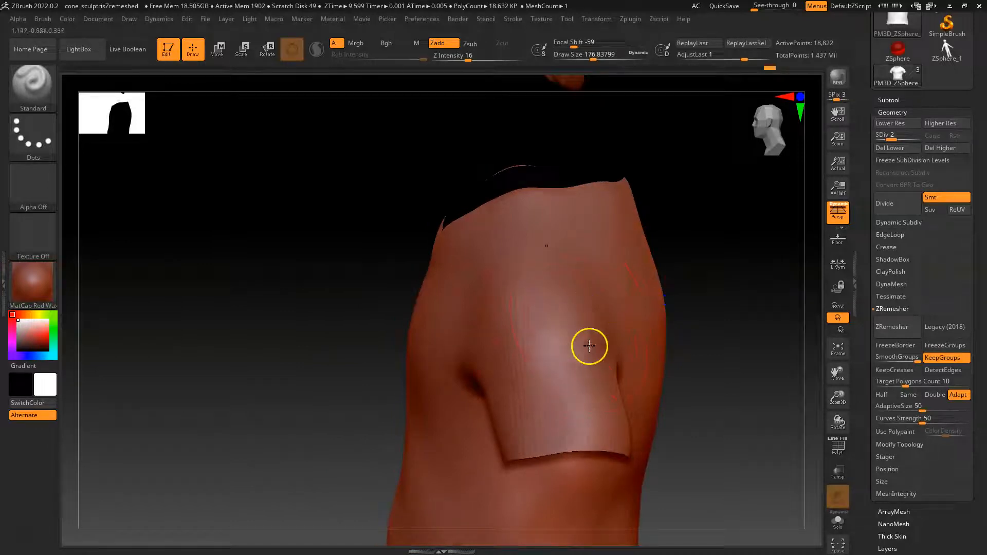
mouse_move(587, 279)
left_mouse_down()
mouse_move(531, 233)
mouse_move(539, 234)
left_mouse_up()
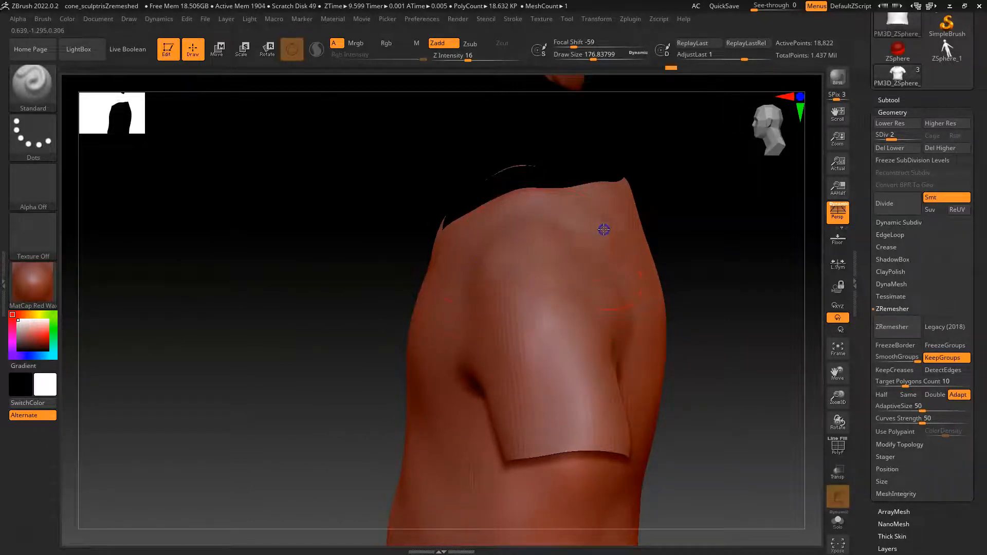
key("shift")
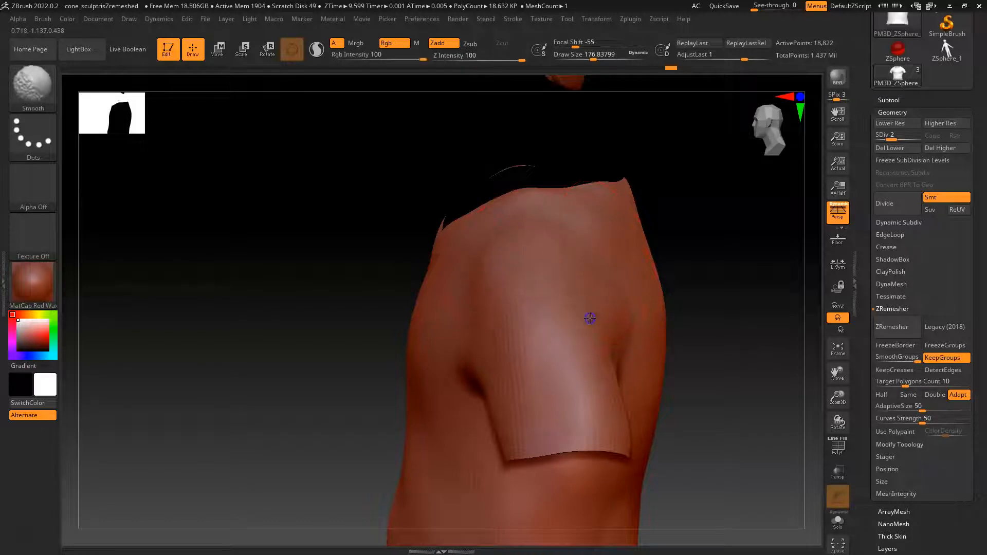
left_click_drag(620, 338, 610, 367)
left_click_drag(624, 253, 586, 276, "shift")
Step: Refine the sleeve, shoulder and chest volumes of the shirt with broad strokes from several angles
mouse_move(694, 273)
left_mouse_down()
mouse_move(733, 263)
mouse_move(787, 283)
left_mouse_up()
mouse_move(570, 320)
left_mouse_down()
mouse_move(538, 256)
mouse_move(574, 295)
left_mouse_up()
left_click_drag(746, 289, 651, 288)
mouse_move(617, 320)
left_mouse_down()
mouse_move(579, 258)
mouse_move(565, 288)
left_mouse_up()
left_click_drag(313, 316, 442, 320)
left_click_drag(698, 335, 594, 283, "alt")
mouse_move(617, 319)
left_mouse_down()
mouse_move(657, 348)
mouse_move(670, 385)
mouse_move(690, 388)
mouse_move(661, 390)
mouse_move(325, 315)
mouse_move(348, 304)
mouse_move(370, 253)
left_mouse_up()
mouse_move(672, 366)
left_mouse_down()
mouse_move(624, 392)
mouse_move(669, 410)
left_mouse_up()
left_click_drag(768, 441, 633, 382, "alt")
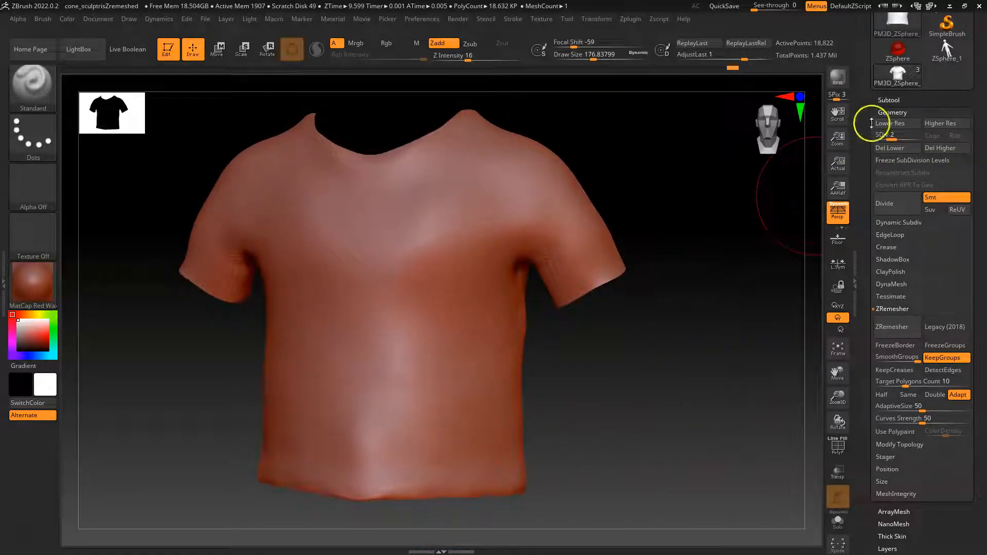
Step: Set the draw size to about 97 and focal shift to -34, then sculpt a diagonal fold from armpit to lower front
left_click(899, 137)
type("3")
mouse_move(643, 394)
left_mouse_down()
mouse_move(475, 323)
mouse_move(469, 333)
left_mouse_up()
key("space")
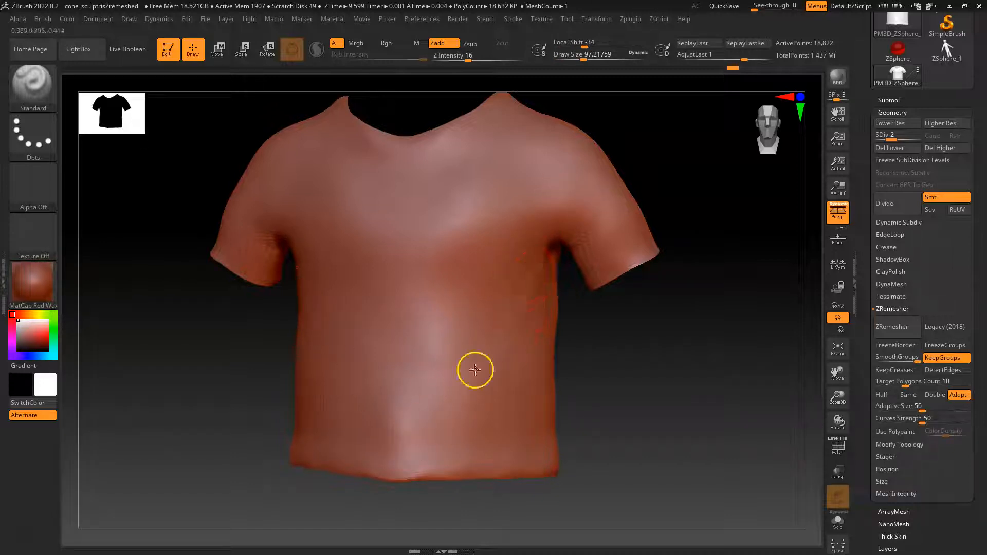
left_click_drag(547, 251, 402, 453)
key("shift")
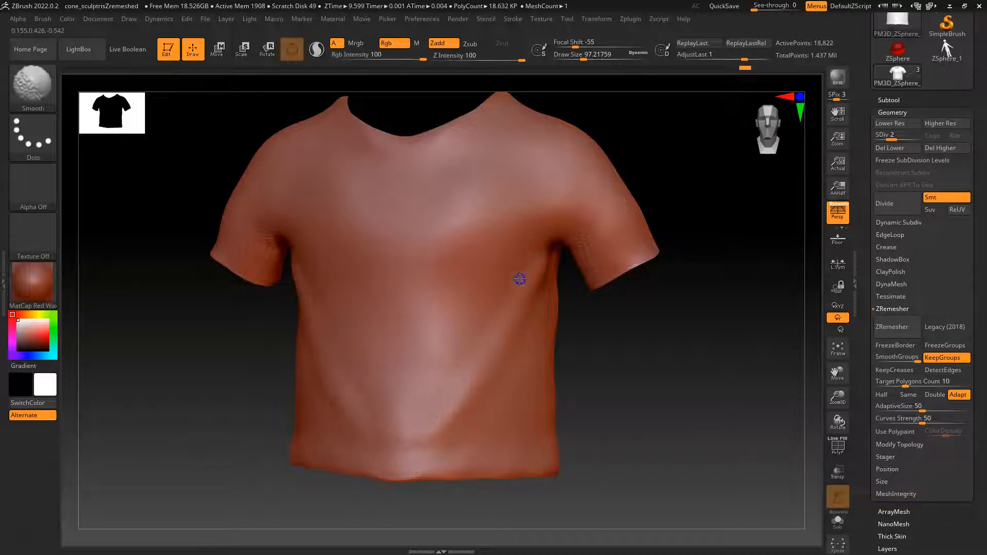
Step: Set the focal shift to -5, then sculpt and smooth a second diagonal fold along the shirt's side
left_click_drag(633, 389, 611, 315)
left_click_drag(646, 360, 618, 348)
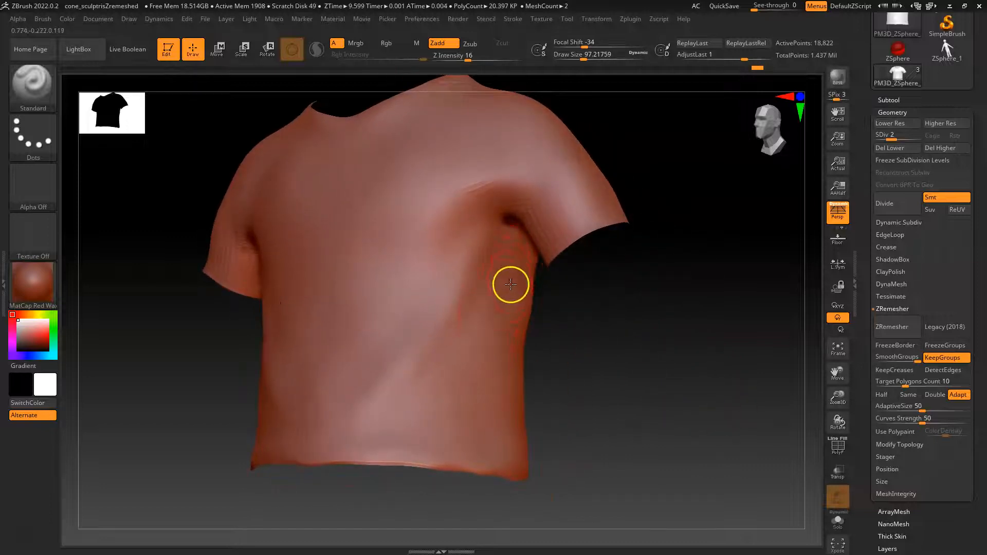
key("space")
left_click_drag(505, 301, 524, 305)
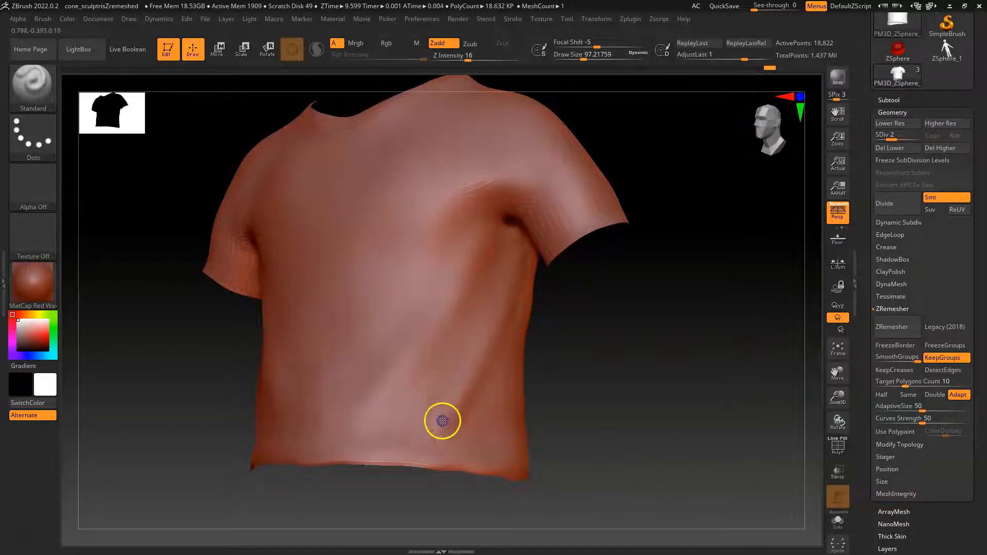
mouse_move(508, 270)
left_mouse_down()
mouse_move(470, 355)
mouse_move(438, 391)
left_mouse_up()
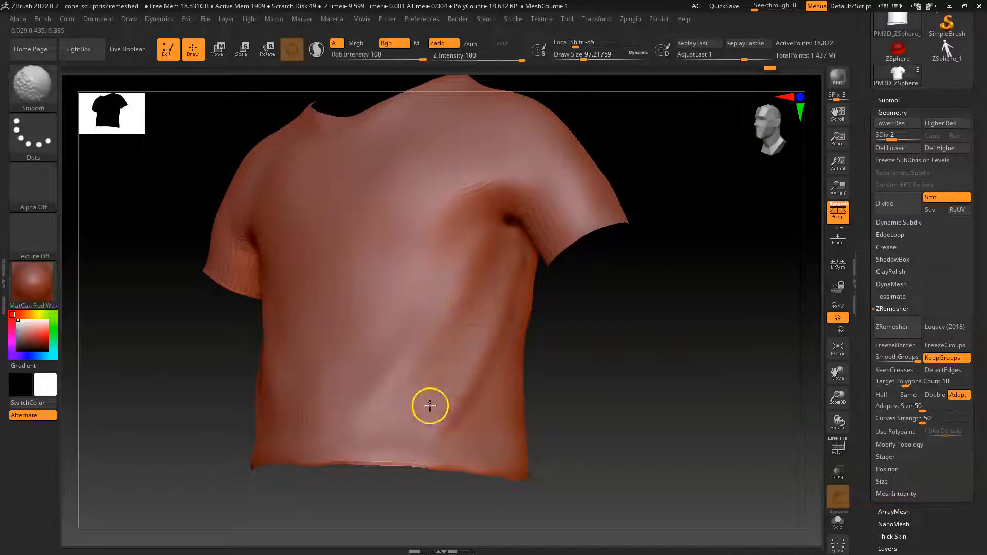
mouse_move(603, 353)
left_mouse_down()
mouse_move(622, 359)
mouse_move(588, 377)
mouse_move(601, 348)
mouse_move(573, 343)
left_mouse_up()
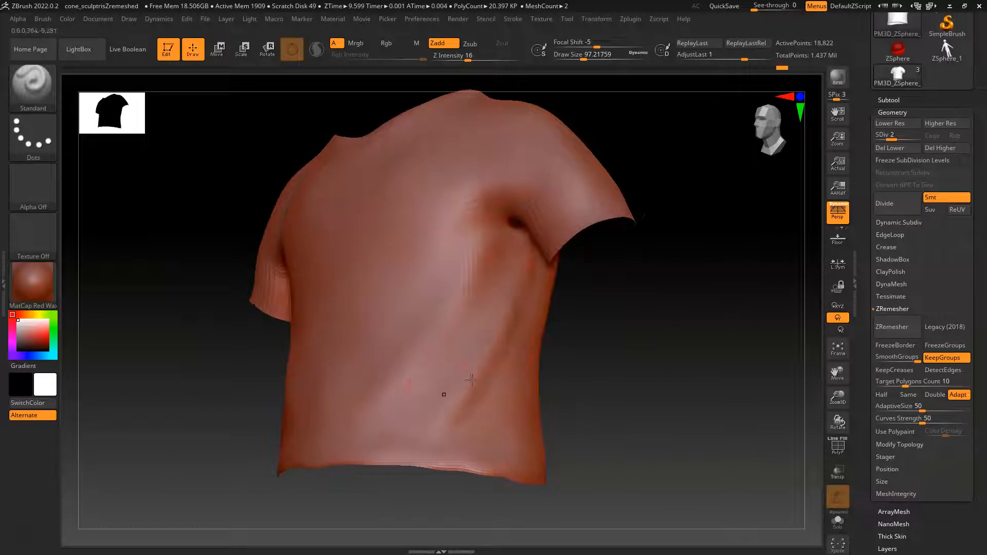
Step: Sculpt a curved fold across the shirt's front below the chest and smooth its ends
left_click_drag(610, 314, 605, 312)
left_click_drag(640, 352, 450, 245, "shift")
left_click_drag(355, 308, 318, 308)
left_click_drag(456, 242, 304, 304)
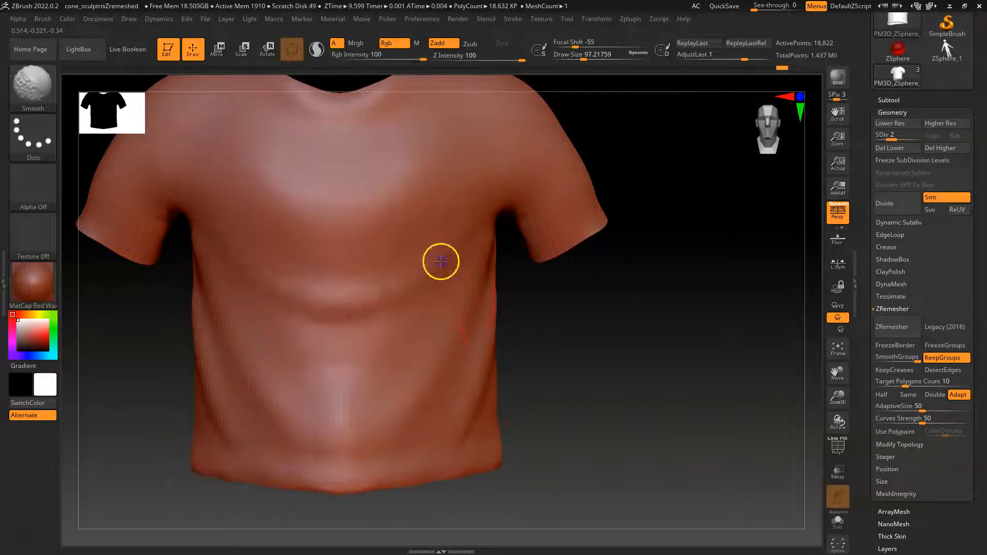
Step: Sculpt and smooth subtle folds on the sleeve and the side beneath it
mouse_move(608, 320)
left_mouse_down()
mouse_move(590, 393)
mouse_move(518, 313)
left_mouse_up()
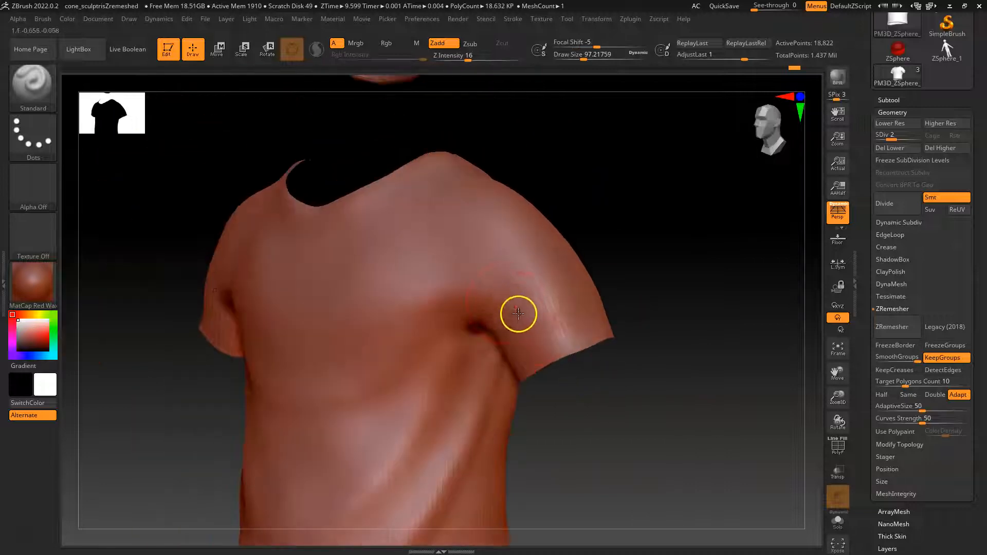
mouse_move(518, 385)
left_mouse_down("shift")
mouse_move(520, 268)
mouse_move(519, 311)
left_mouse_up("shift")
left_click_drag(652, 346, 593, 267)
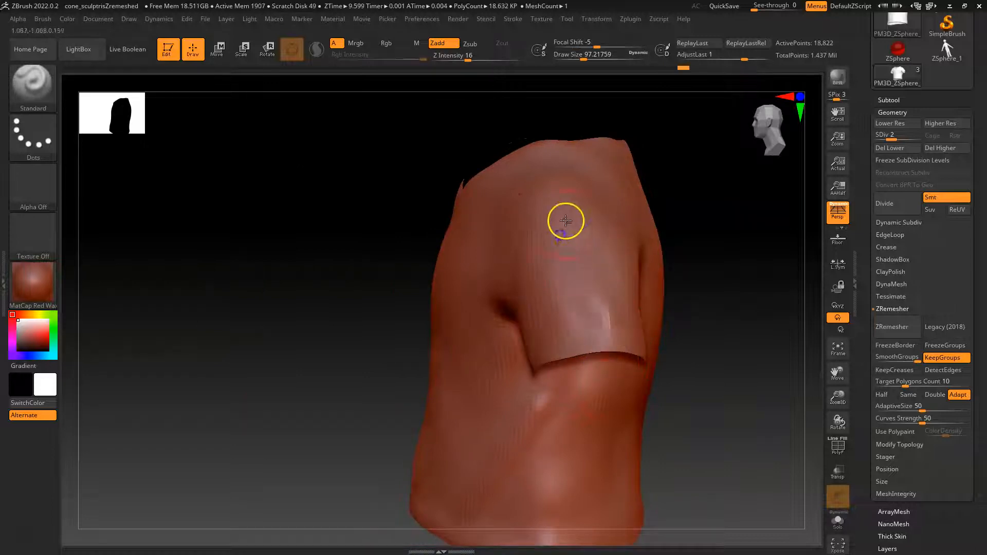
left_click_drag(724, 379, 683, 377)
mouse_move(564, 349)
left_mouse_down()
mouse_move(657, 279)
mouse_move(556, 362)
left_mouse_up()
Step: Set the draw size to about 108, then sculpt a curved fold across the mid back and smooth it
mouse_move(484, 428)
left_mouse_down()
mouse_move(397, 339)
mouse_move(526, 264)
mouse_move(396, 403)
mouse_move(363, 401)
mouse_move(507, 205)
mouse_move(523, 212)
left_mouse_up()
key("space")
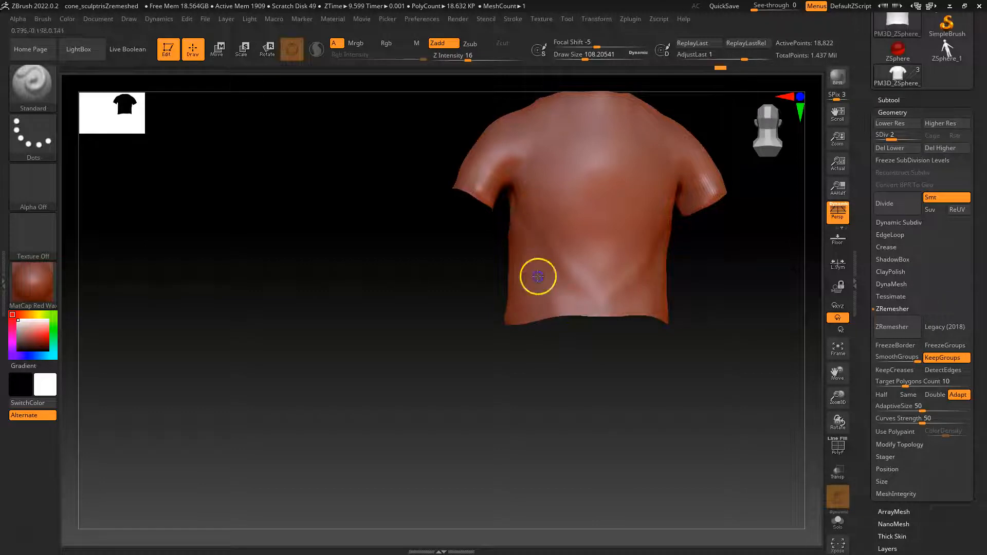
left_click_drag(465, 322, 478, 401, "alt")
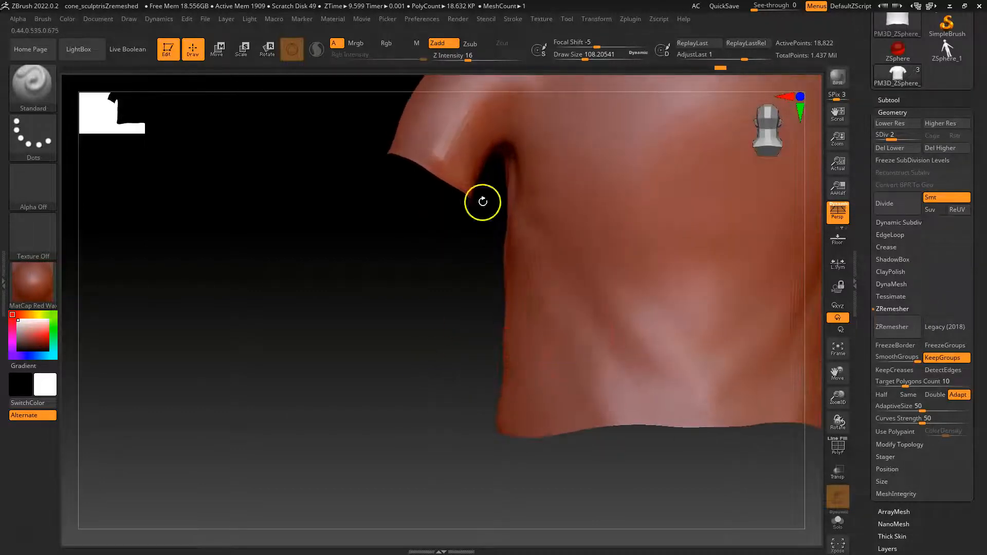
left_click_drag(643, 475, 512, 554, "alt")
mouse_move(464, 238)
left_mouse_down()
mouse_move(656, 269)
mouse_move(465, 230)
left_mouse_up()
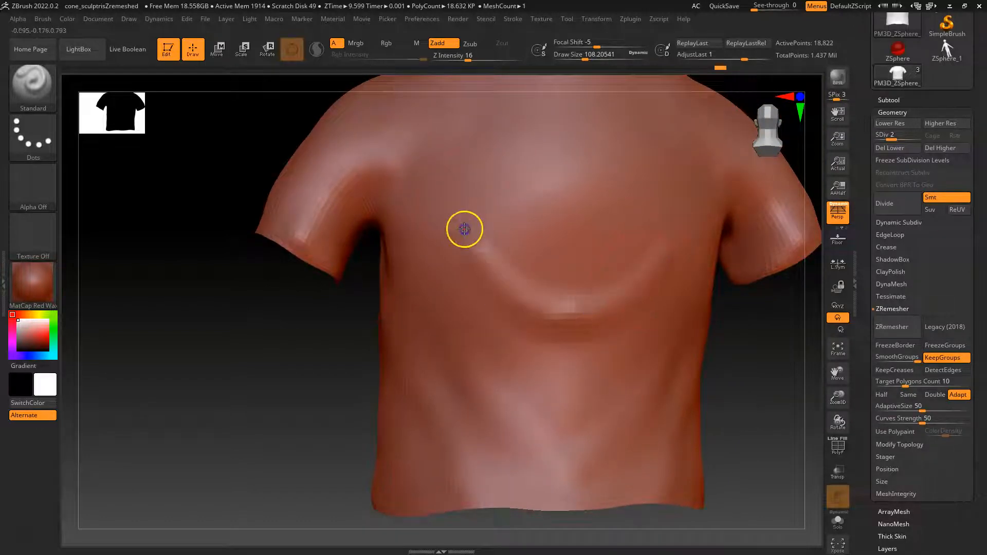
key("shift")
left_click_drag(520, 271, 555, 285, "shift")
left_click_drag(276, 410, 263, 489, "alt")
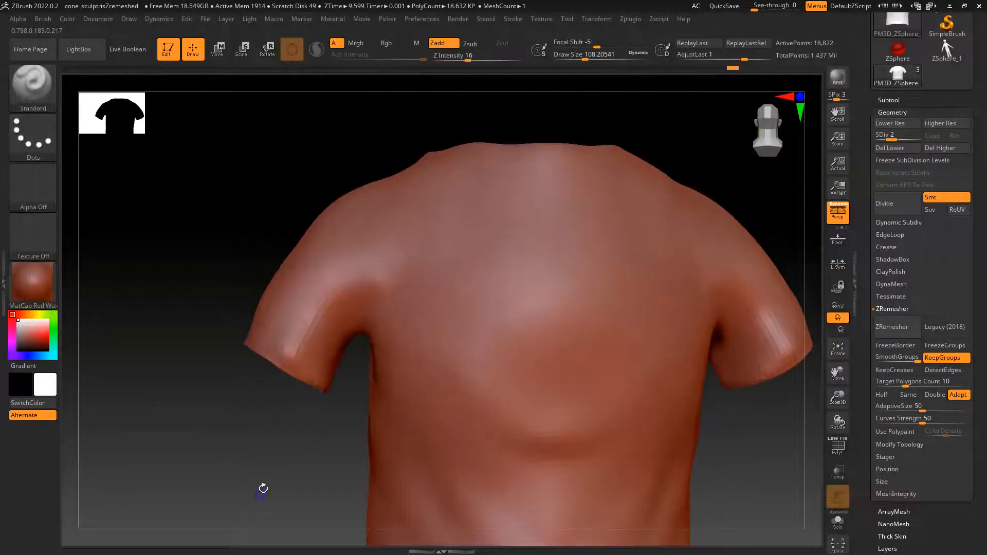
Step: Smooth the shirt's upper back and check the folds around the sides and front
mouse_move(473, 242)
left_mouse_down("shift")
mouse_move(498, 240)
mouse_move(483, 251)
left_mouse_up("shift")
left_click_drag(302, 460, 520, 329, "alt")
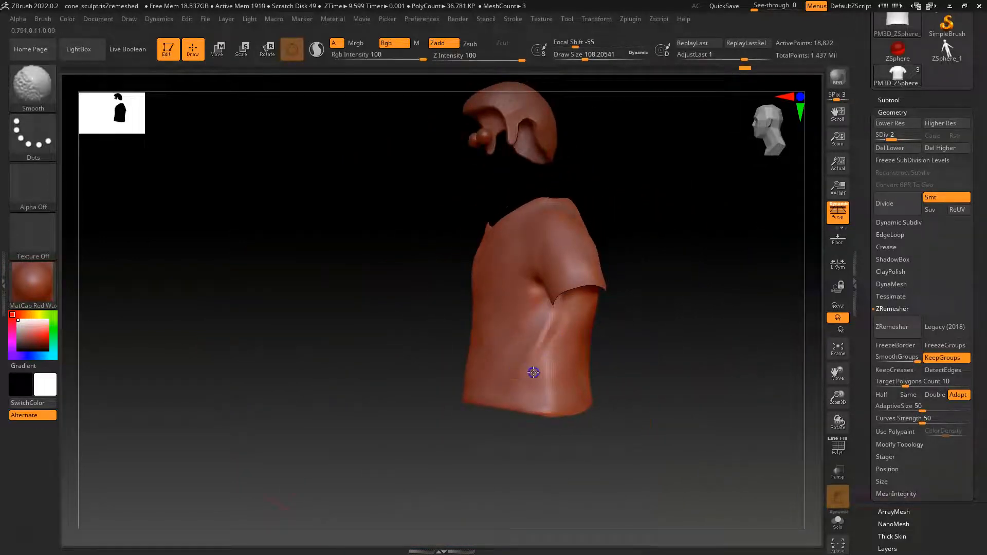
mouse_move(580, 452)
left_mouse_down()
mouse_move(553, 415)
mouse_move(571, 403)
mouse_move(567, 366)
left_mouse_up()
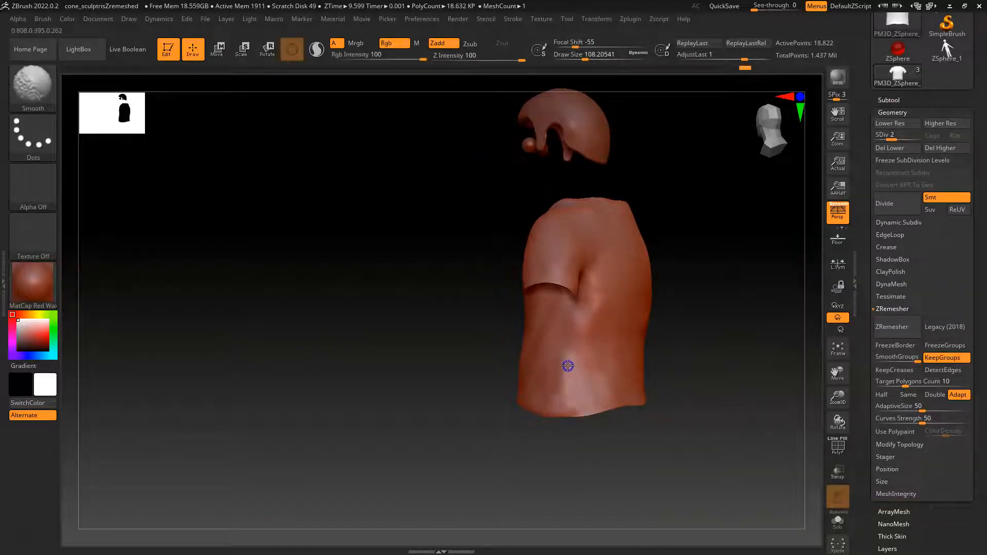
left_click_drag(586, 444, 448, 419)
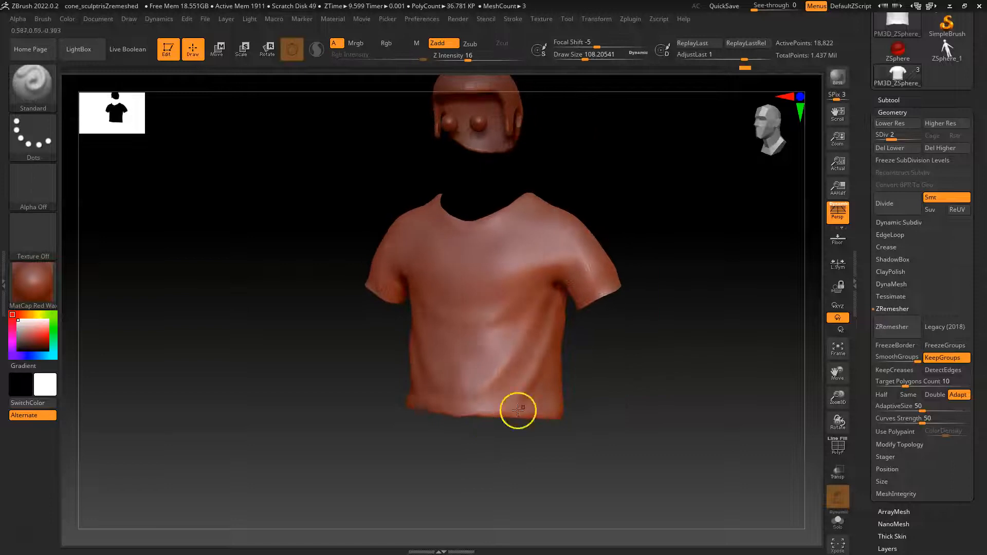
left_click_drag(651, 357, 656, 388, "alt")
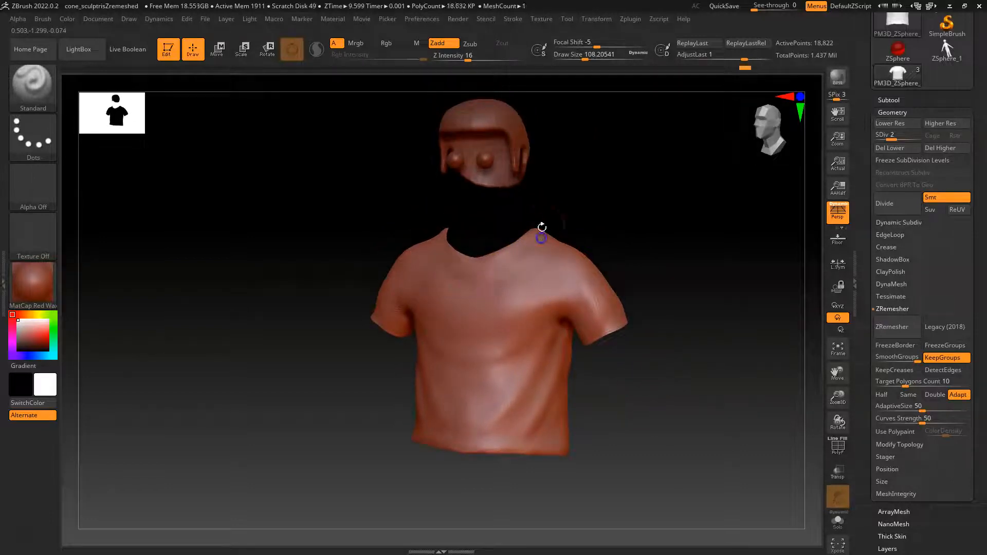
mouse_move(669, 219)
left_mouse_down()
mouse_move(622, 223)
mouse_move(656, 239)
mouse_move(685, 284)
left_mouse_up()
Step: Raise the shirt to subdivision level 4, set the draw size to about 46, and sculpt small folds radiating from the front armpit
left_click_drag(895, 138, 921, 138)
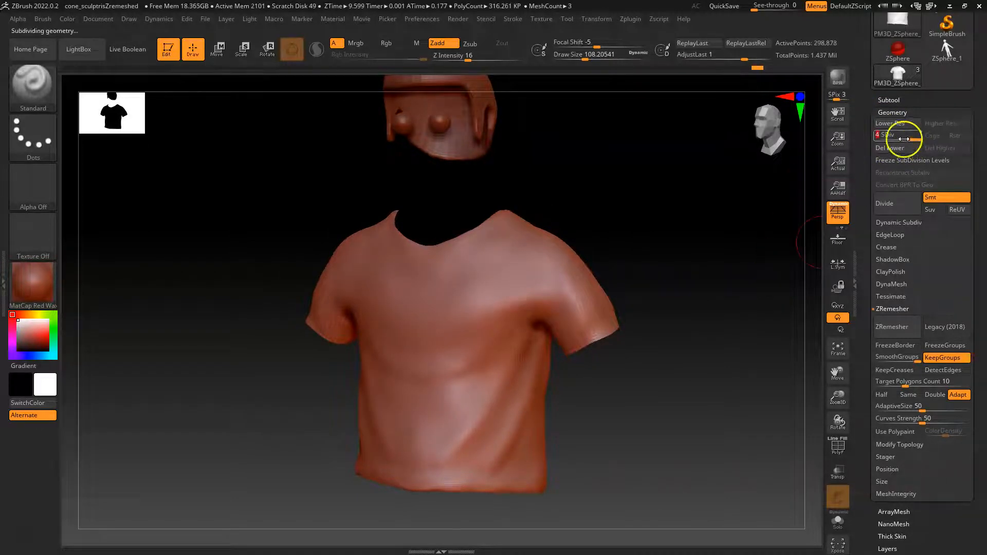
left_click_drag(624, 445, 721, 399)
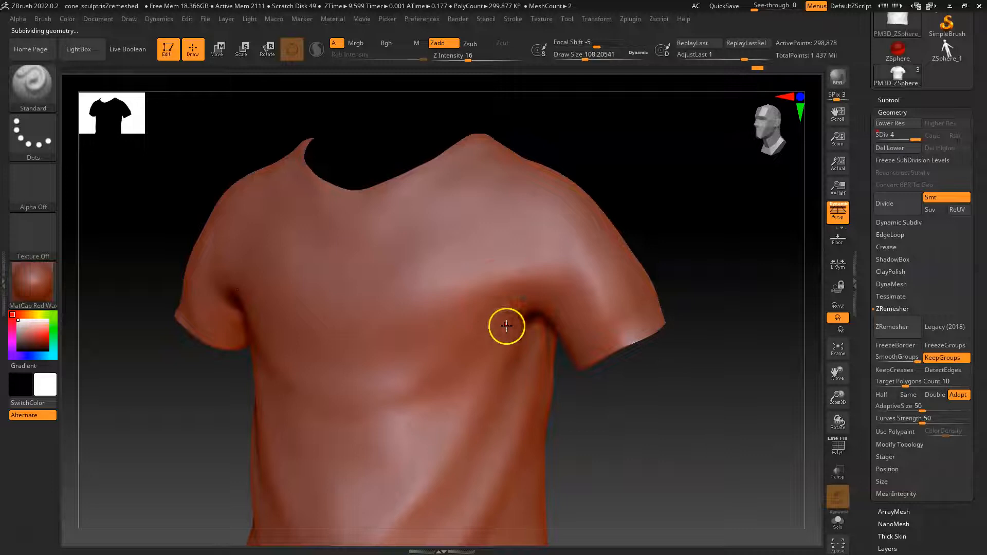
key("space")
left_click_drag(511, 311, 504, 312)
mouse_move(640, 376)
left_mouse_down()
mouse_move(612, 403)
mouse_move(519, 262)
left_mouse_up()
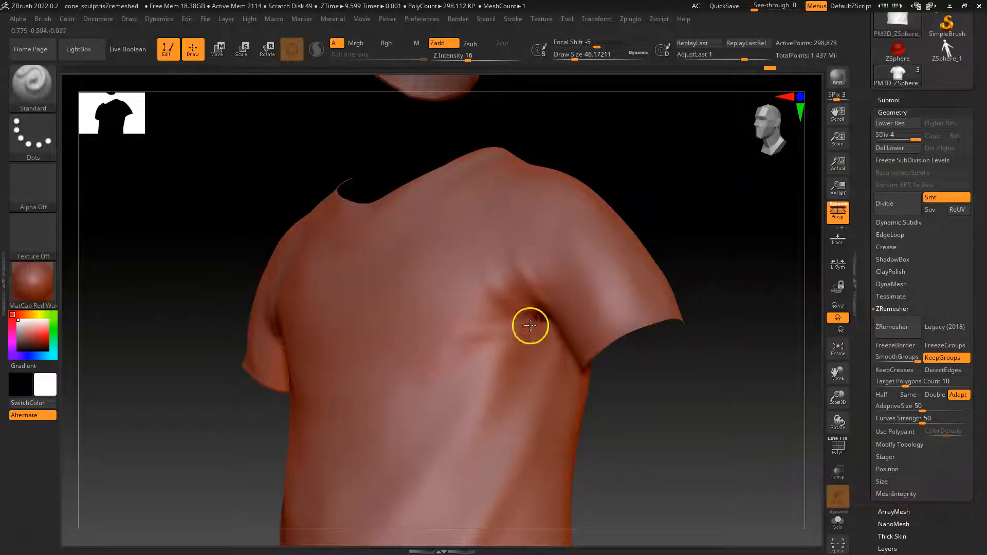
Step: Smooth the ends of the front armpit folds and check the mesh density with the wireframe
key("shift")
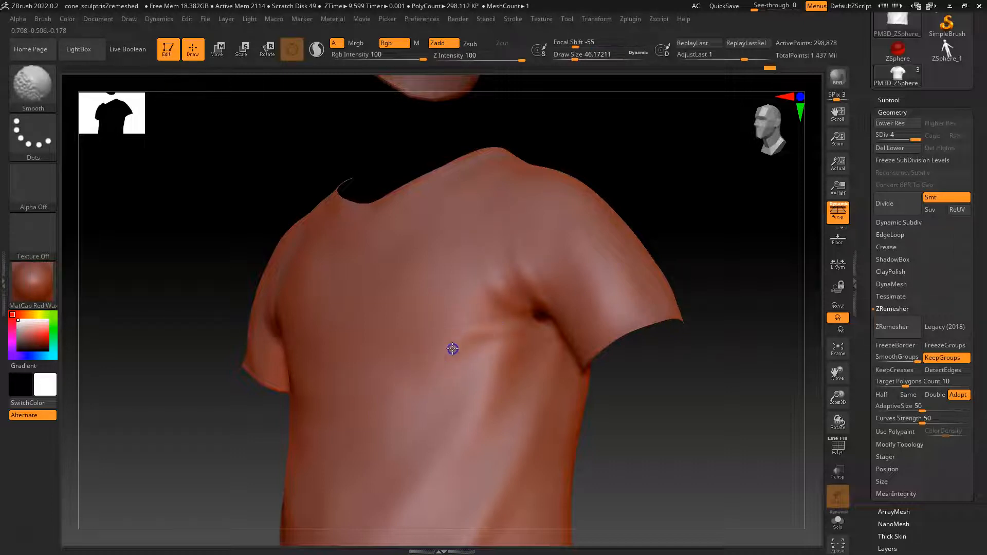
left_click_drag(452, 349, 462, 344, "shift")
key("shift+f")
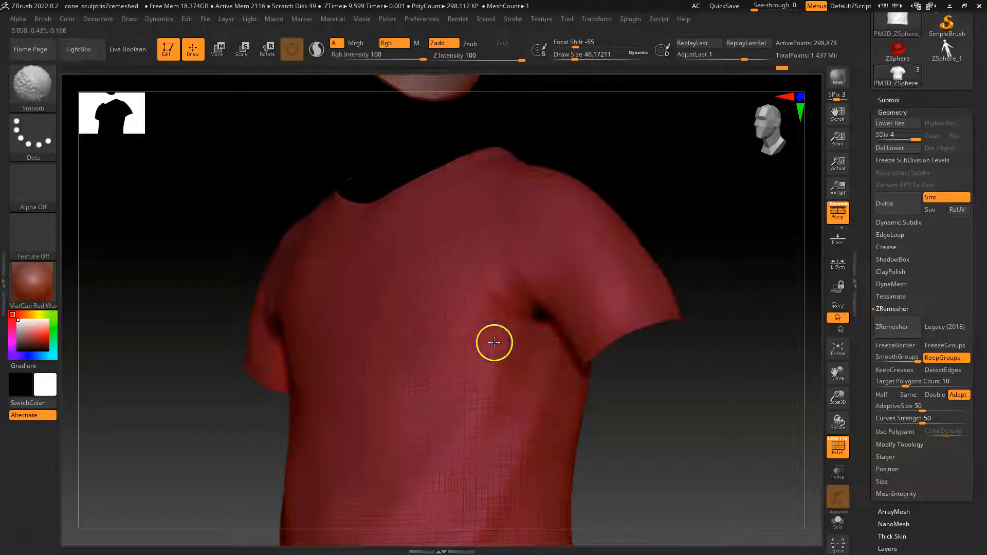
key("shift+f")
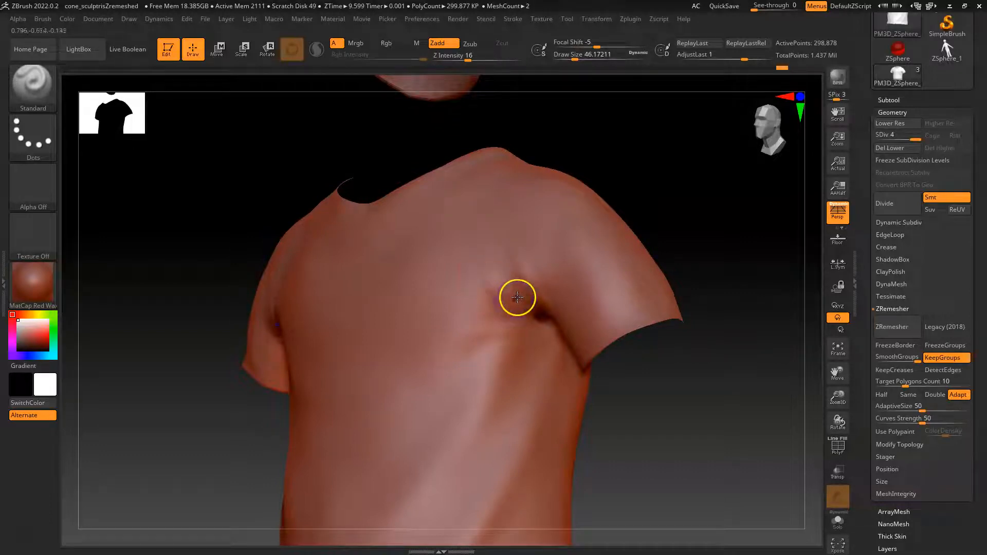
key("shift")
key("shift+f")
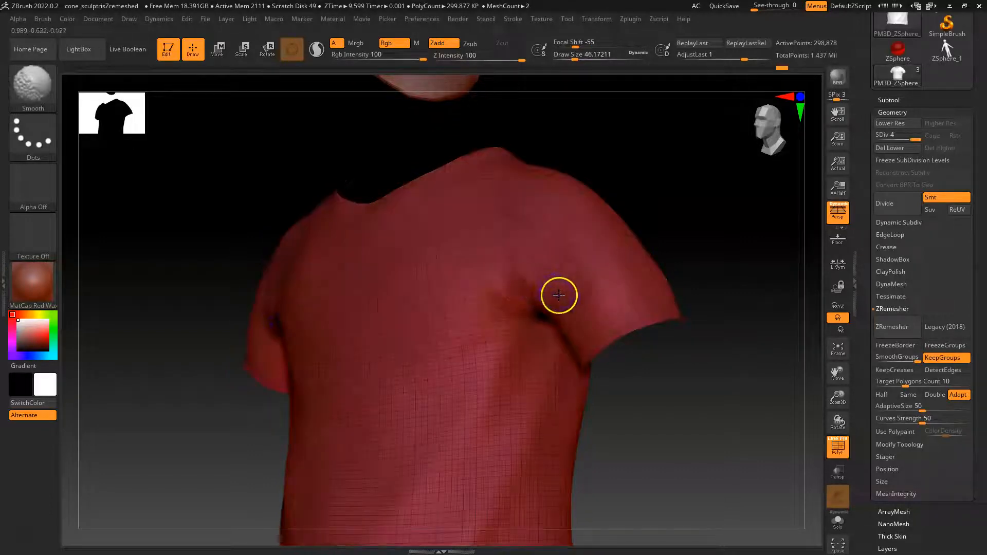
key("shift+f")
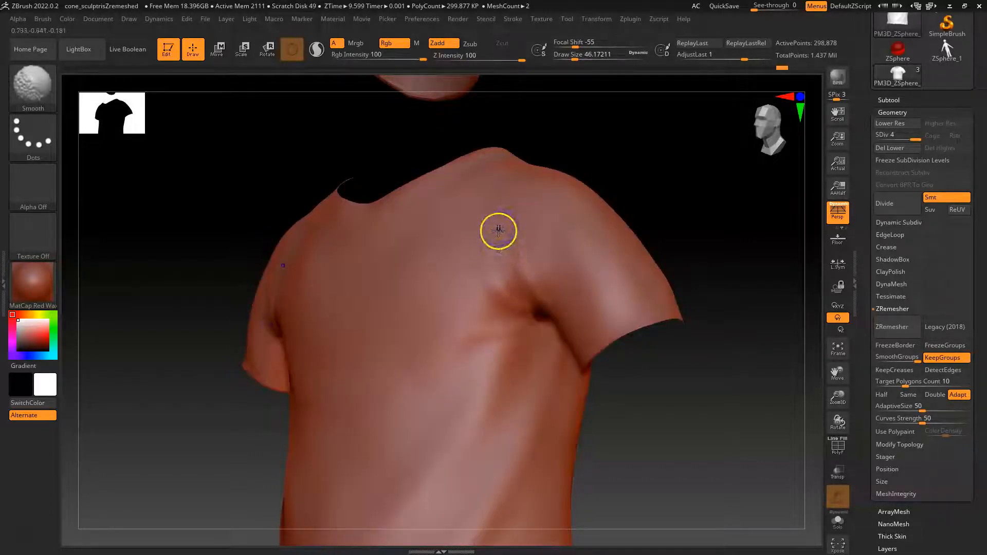
Step: Sculpt and smooth small vertical folds on the chest above the armpit and blend them toward the shoulder
left_click_drag(653, 193, 665, 228)
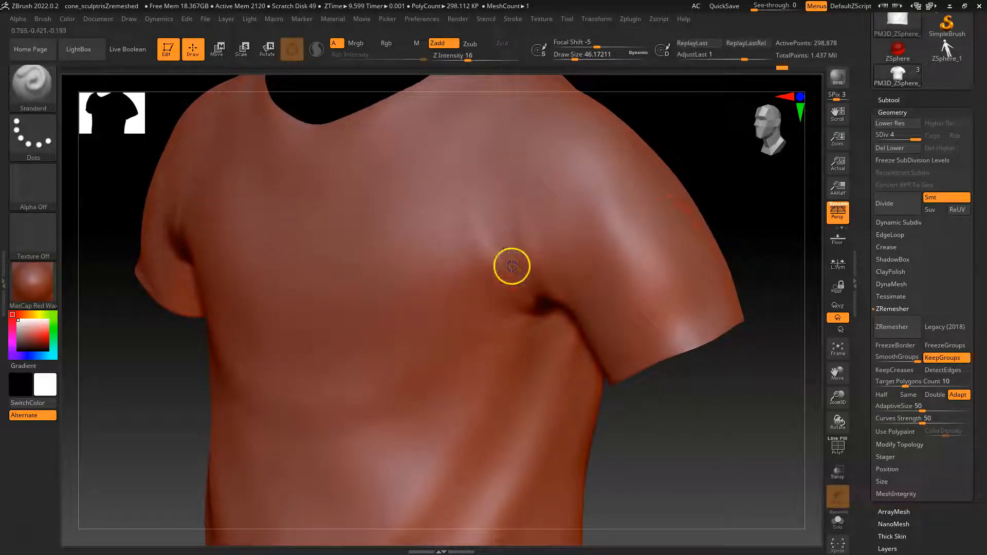
key("shift")
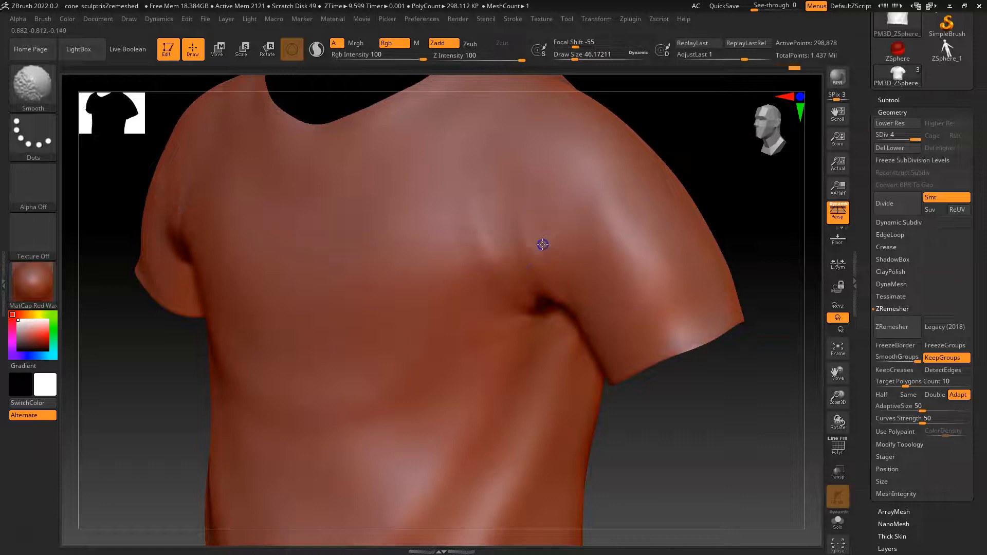
left_click_drag(666, 177, 635, 243)
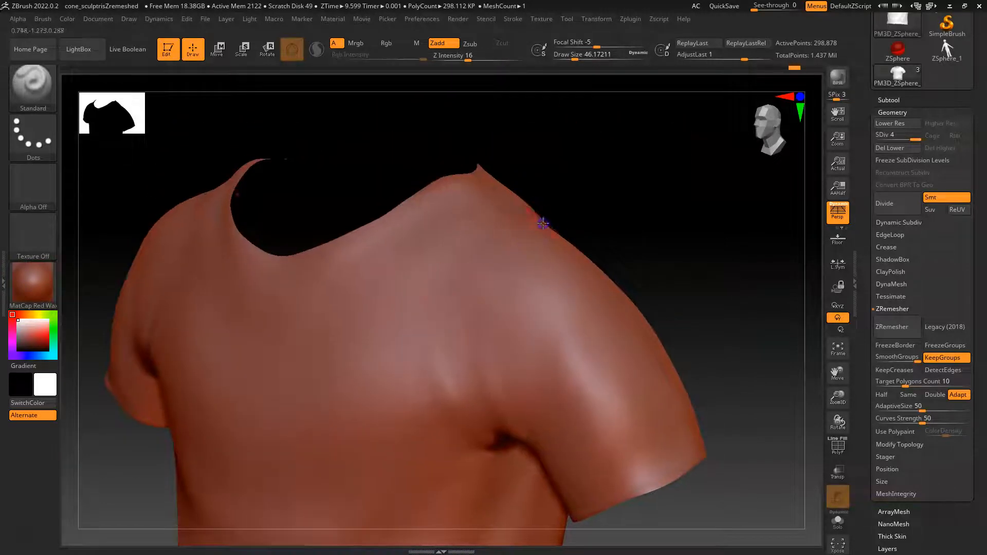
key("shift")
mouse_move(469, 270)
right_mouse_down()
mouse_move(617, 231)
mouse_move(505, 291)
right_mouse_up()
key("shift")
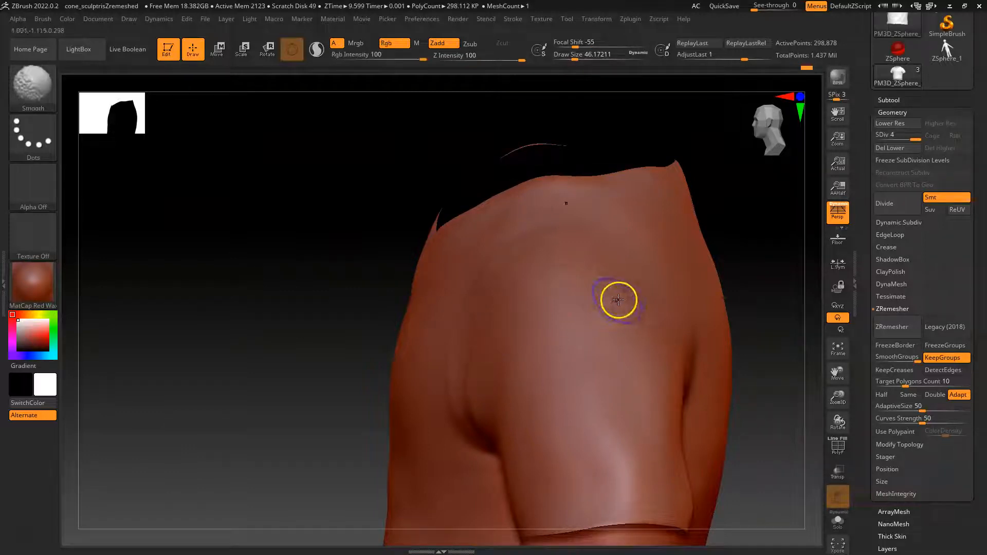
Step: Undo the last two strokes, then sculpt folds radiating from the rear armpit across the upper back and smooth them
mouse_move(359, 331)
right_mouse_down()
mouse_move(271, 375)
mouse_move(609, 315)
mouse_move(470, 340)
right_mouse_up()
key("ctrl+z")
key("ctrl+z")
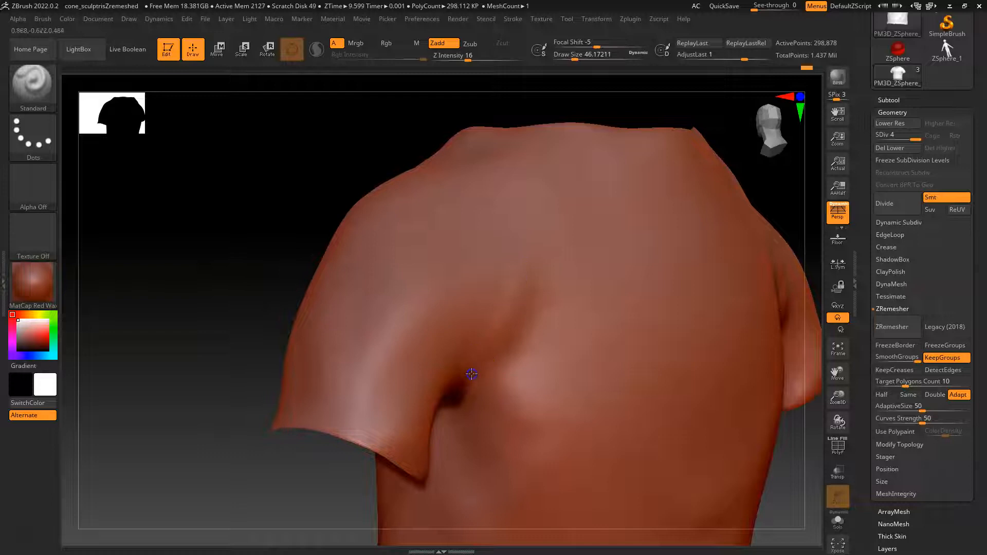
mouse_move(458, 385)
left_mouse_down()
mouse_move(531, 237)
mouse_move(590, 287)
mouse_move(596, 248)
left_mouse_up()
left_click_drag(501, 396, 598, 293)
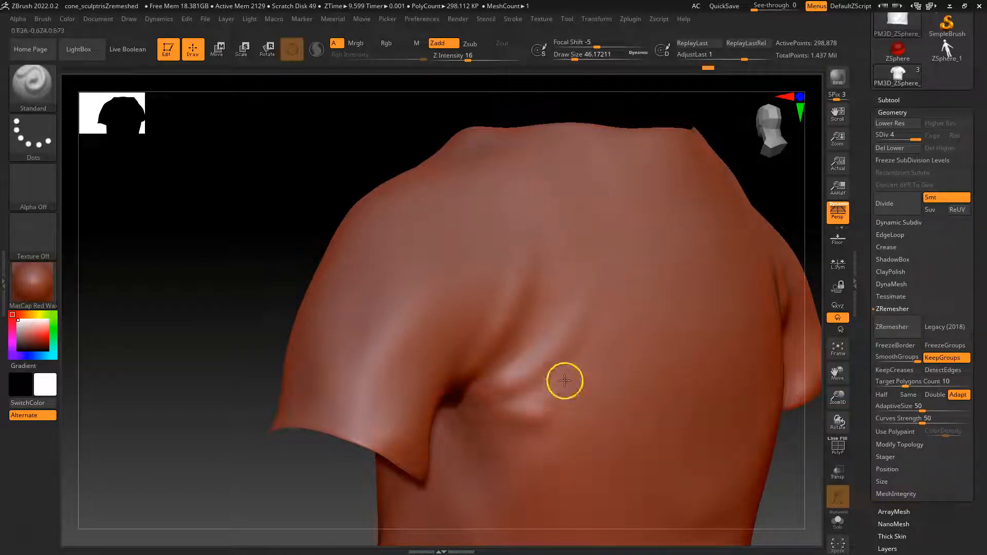
key("shift")
mouse_move(531, 359)
left_mouse_down("shift")
mouse_move(577, 320)
mouse_move(554, 296)
left_mouse_up("shift")
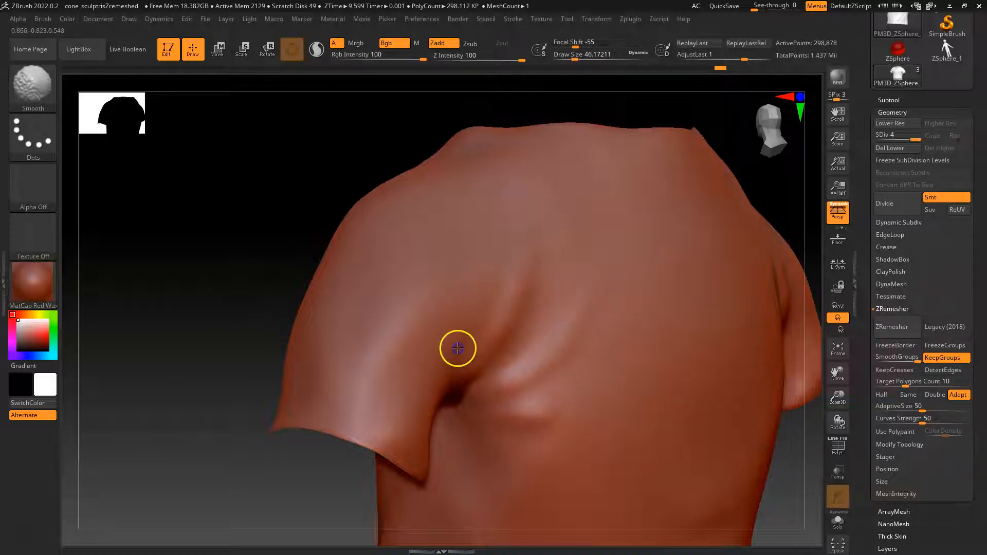
mouse_move(509, 266)
left_mouse_down("shift")
mouse_move(478, 333)
mouse_move(516, 363)
mouse_move(547, 355)
mouse_move(517, 387)
left_mouse_up("shift")
Step: Sculpt and smooth folds over the back of the sleeve and shoulder
left_click_drag(165, 377, 162, 328)
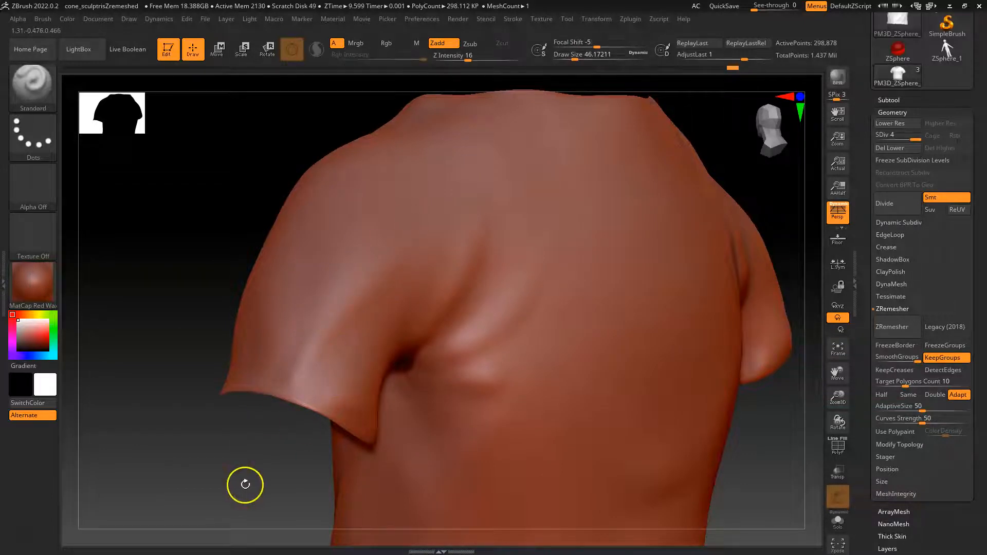
left_click_drag(245, 485, 338, 364)
key("shift")
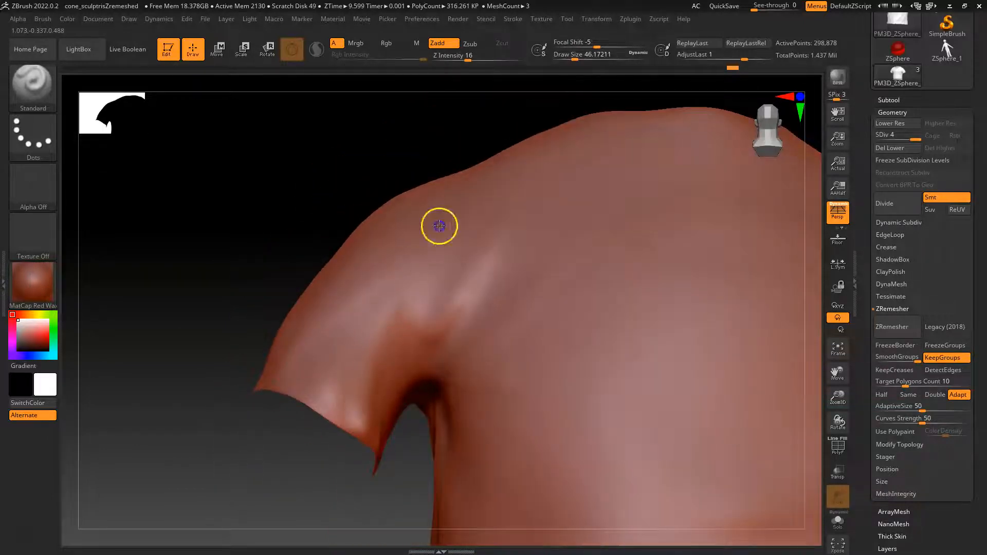
mouse_move(360, 443)
left_mouse_down()
mouse_move(302, 437)
mouse_move(337, 362)
left_mouse_up()
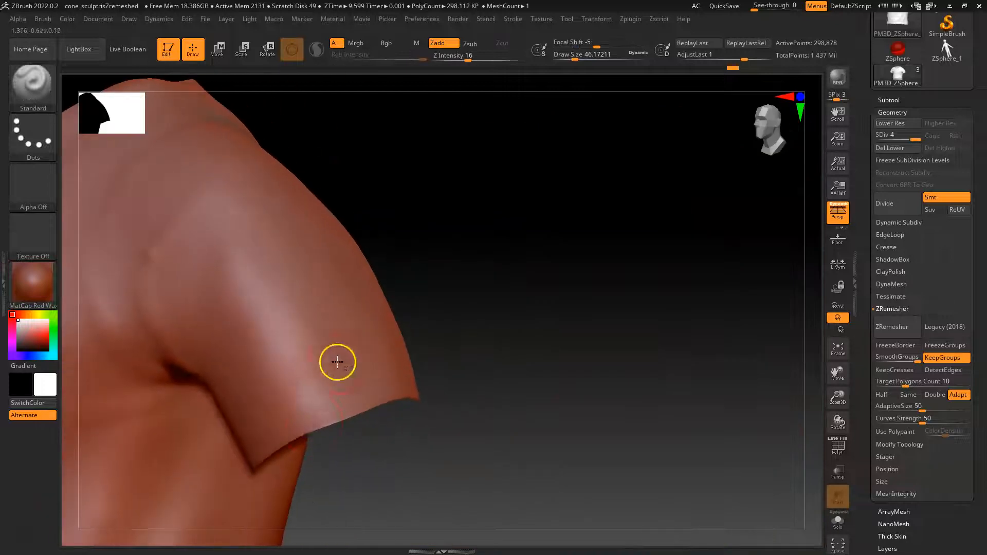
Step: Sculpt short folds around the sleeve just above its hem and smooth them
left_click_drag(484, 307, 369, 280)
key("shift")
left_click_drag(457, 330, 545, 265, "alt")
left_click_drag(529, 324, 406, 333)
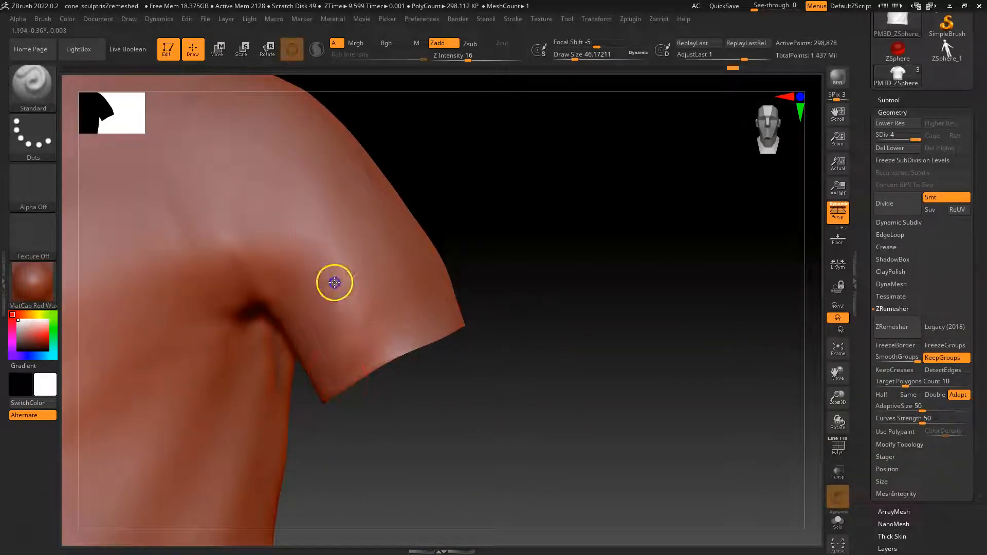
left_click_drag(399, 389, 361, 377)
left_click_drag(363, 343, 347, 377)
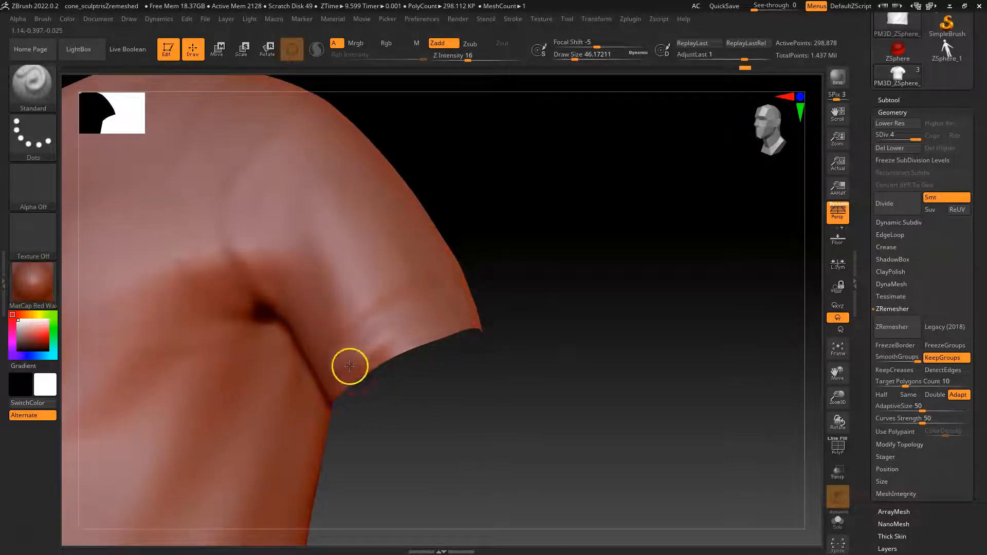
key("shift")
Step: Sculpt and smooth subtle folds along the shirt's bottom hem
mouse_move(532, 394)
left_mouse_down("alt")
mouse_move(575, 377)
mouse_move(452, 381)
mouse_move(526, 362)
mouse_move(494, 390)
left_mouse_up("alt")
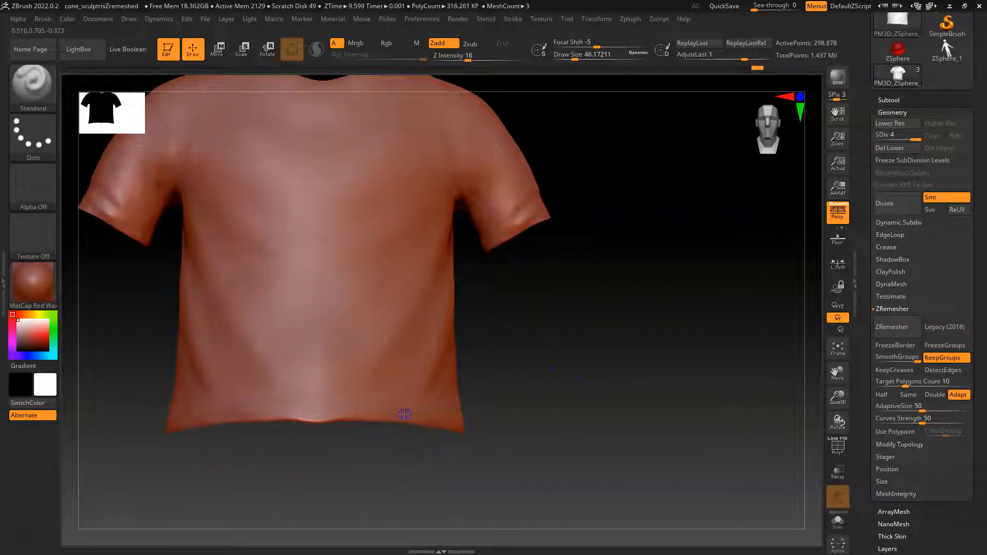
key("shift")
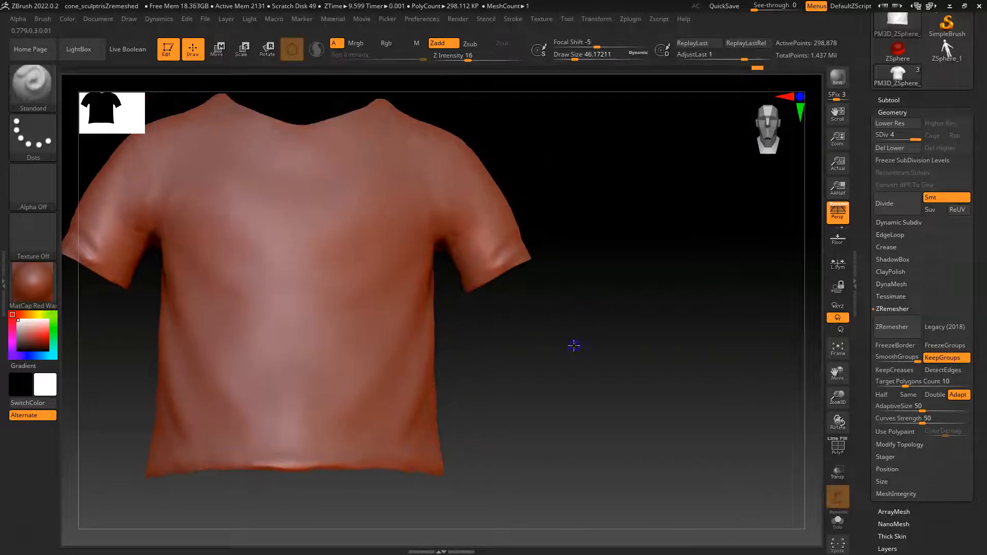
mouse_move(600, 266)
left_mouse_down()
mouse_move(599, 308)
mouse_move(562, 245)
left_mouse_up()
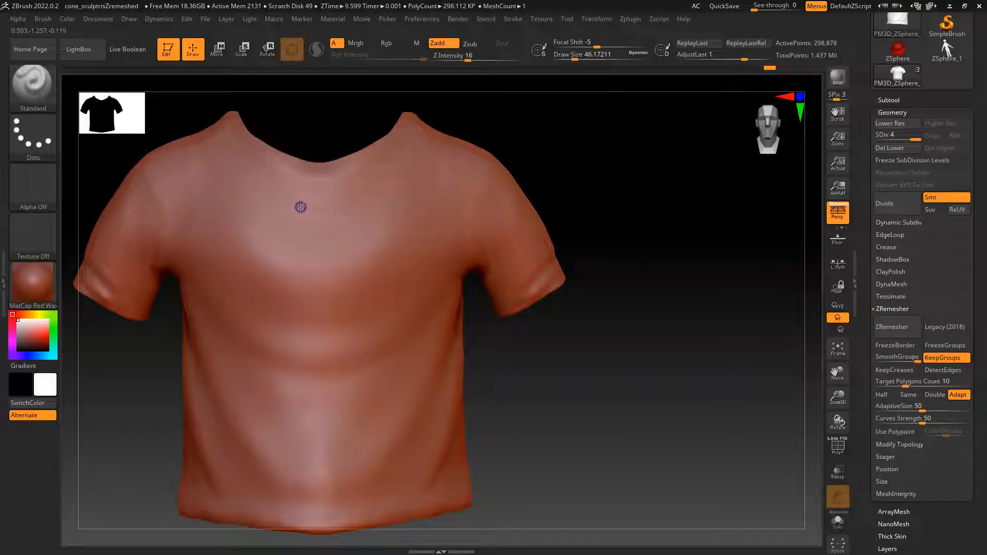
Step: Sculpt a curved fold below the neckline, smooth it, and add soft vertical folds on the chest beside the sleeves
mouse_move(355, 194)
left_mouse_down()
mouse_move(415, 159)
mouse_move(356, 195)
left_mouse_up()
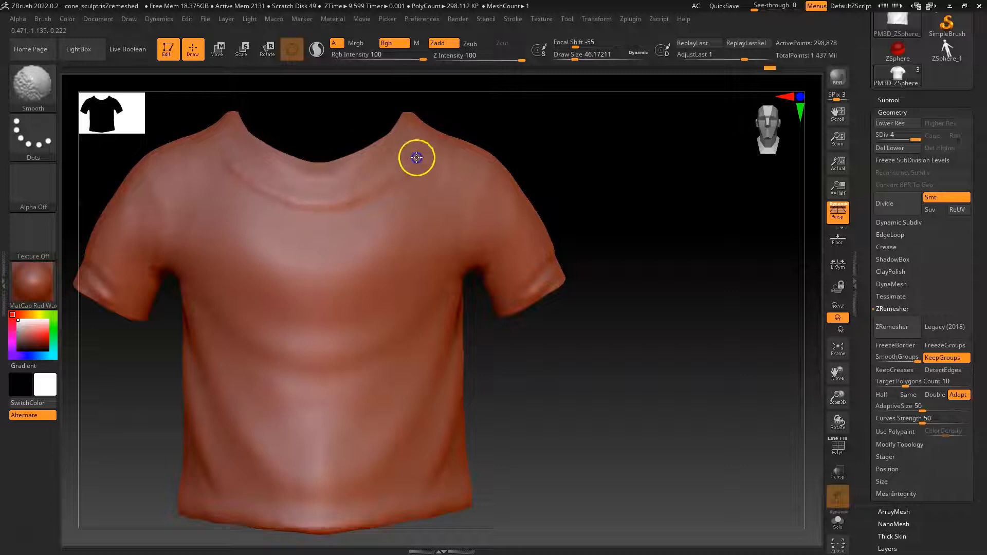
mouse_move(351, 193)
left_mouse_down("shift")
mouse_move(260, 187)
mouse_move(232, 166)
left_mouse_up("shift")
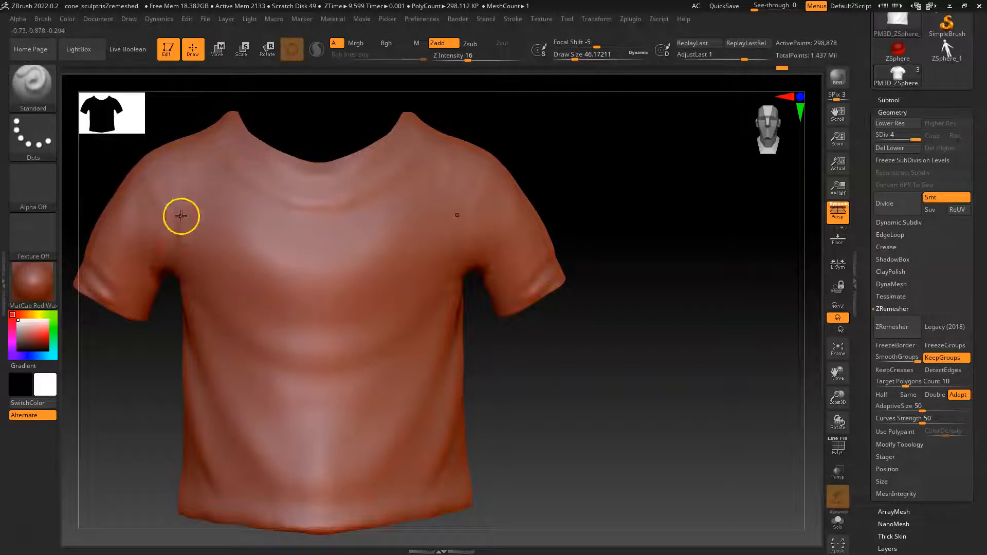
left_click_drag(657, 337, 495, 330)
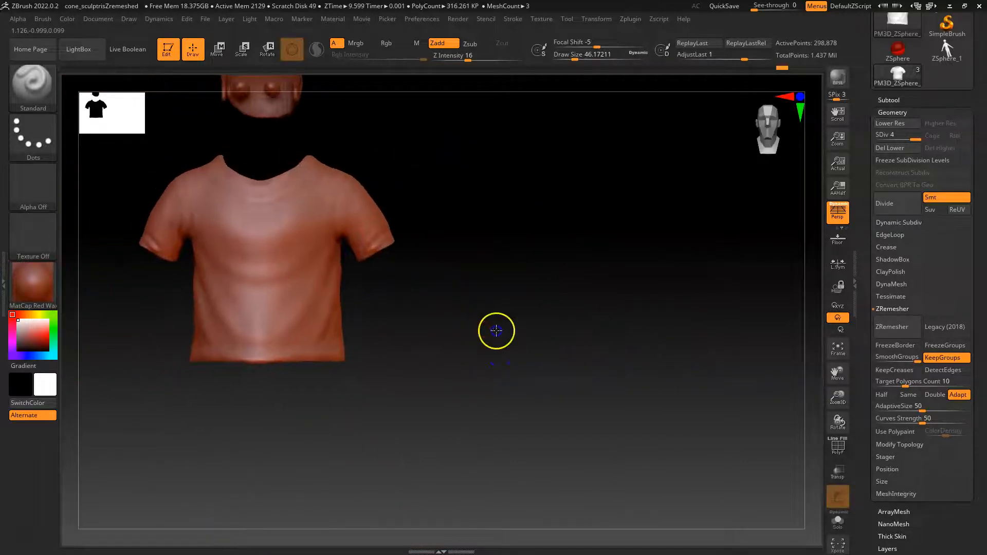
key("f")
left_click_drag(560, 358, 615, 401, "alt")
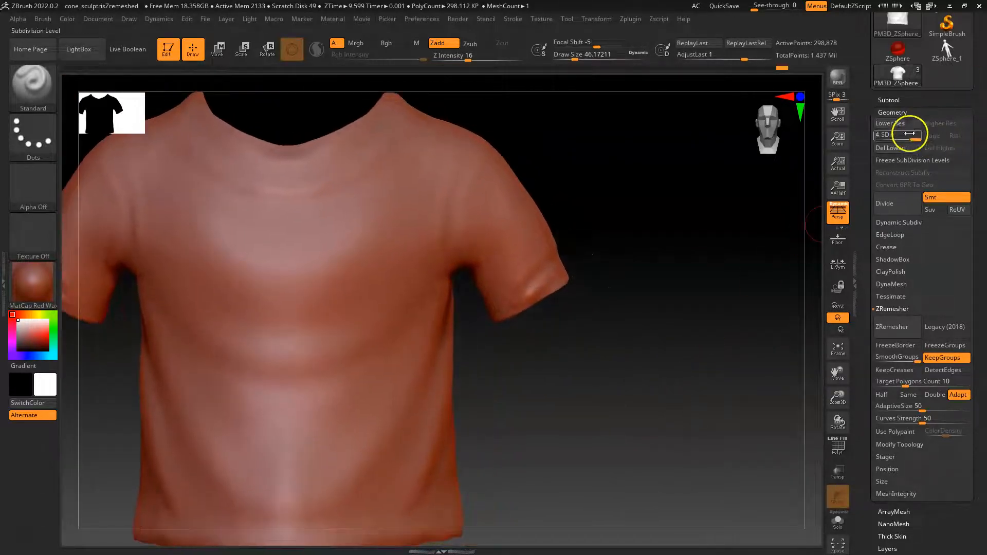
Step: Unhide the rest of the figure, divide the whole mesh to subdivision level 5, and inspect the shoulder and neckline
left_click(896, 211)
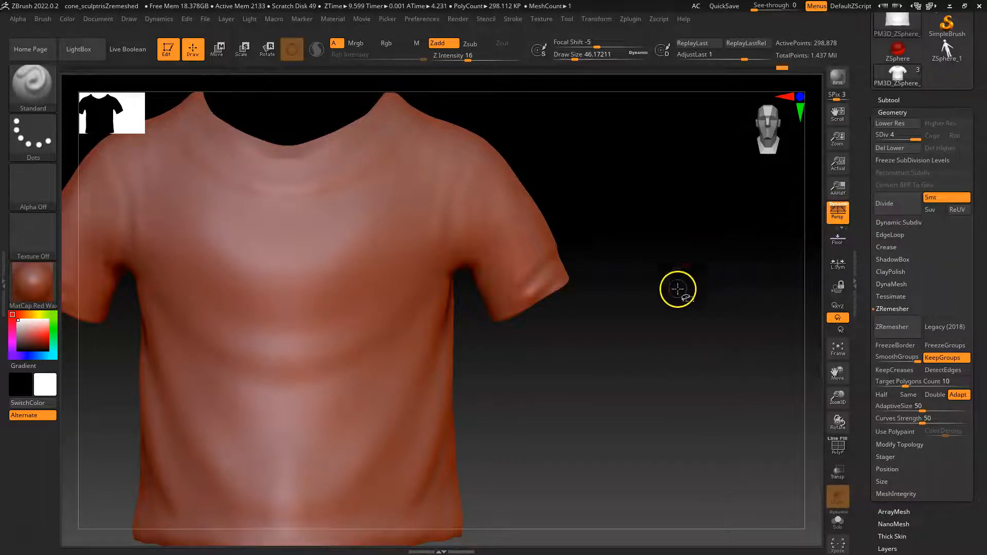
left_click(689, 276, "ctrl+shift")
left_click(885, 202)
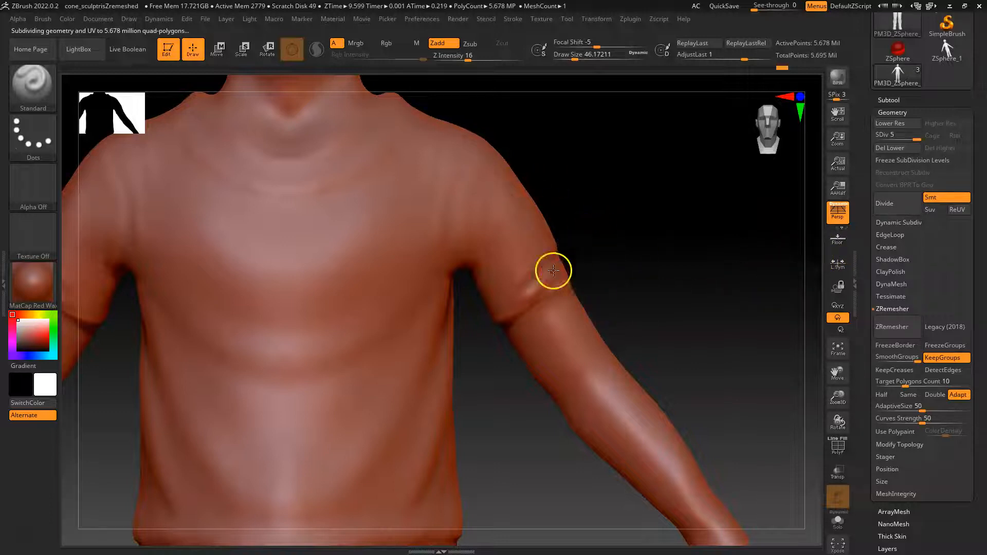
mouse_move(620, 216)
left_mouse_down()
mouse_move(698, 266)
mouse_move(694, 244)
mouse_move(678, 269)
mouse_move(661, 246)
mouse_move(655, 315)
mouse_move(585, 263)
mouse_move(668, 287)
mouse_move(626, 205)
left_mouse_up()
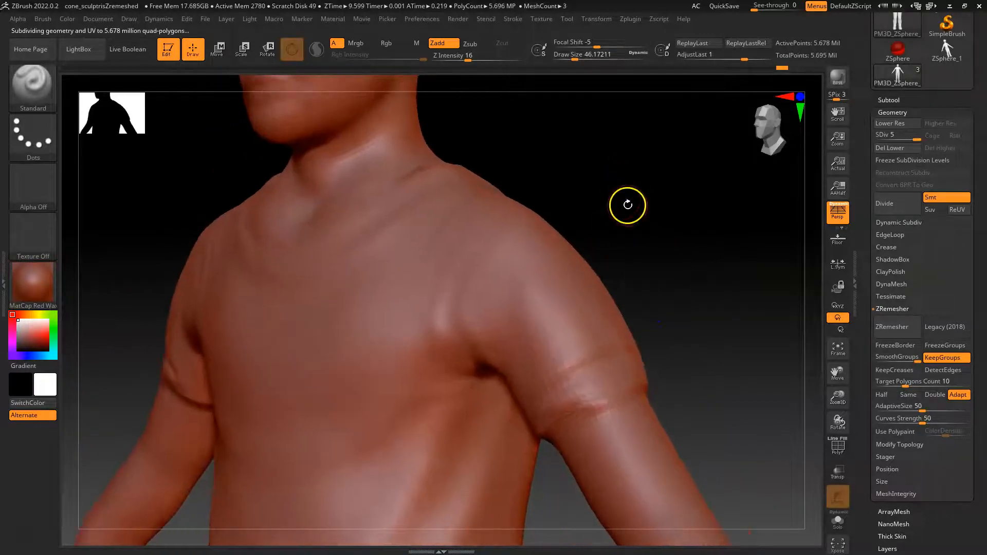
left_click_drag(636, 257, 630, 229)
left_click_drag(556, 225, 535, 247, "alt")
left_click_drag(646, 132, 615, 280, "alt")
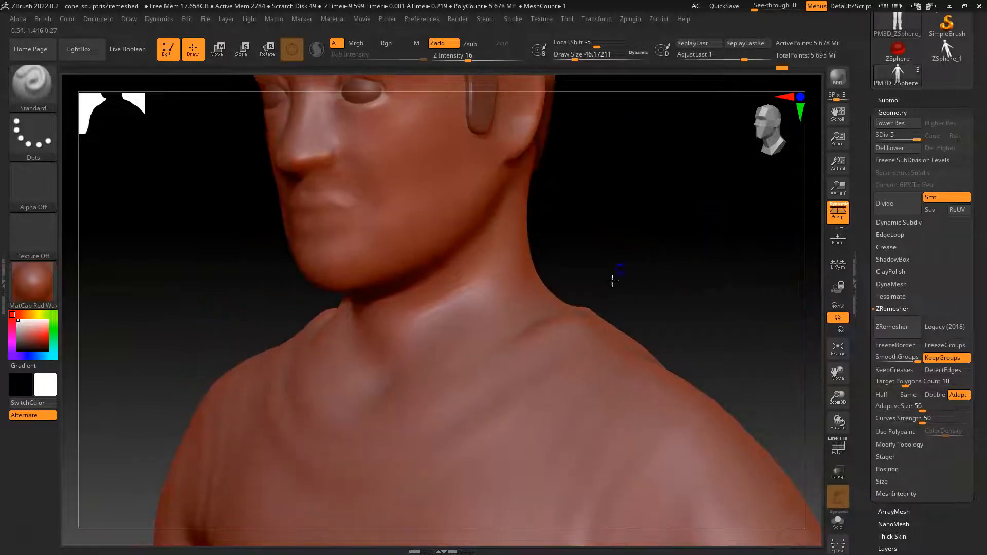
Step: Divide the mesh to subdivision level 6 and drop the working subdivision level to 4 for the neck
left_click_drag(617, 187, 606, 259, "alt")
left_click_drag(692, 205, 635, 238, "alt")
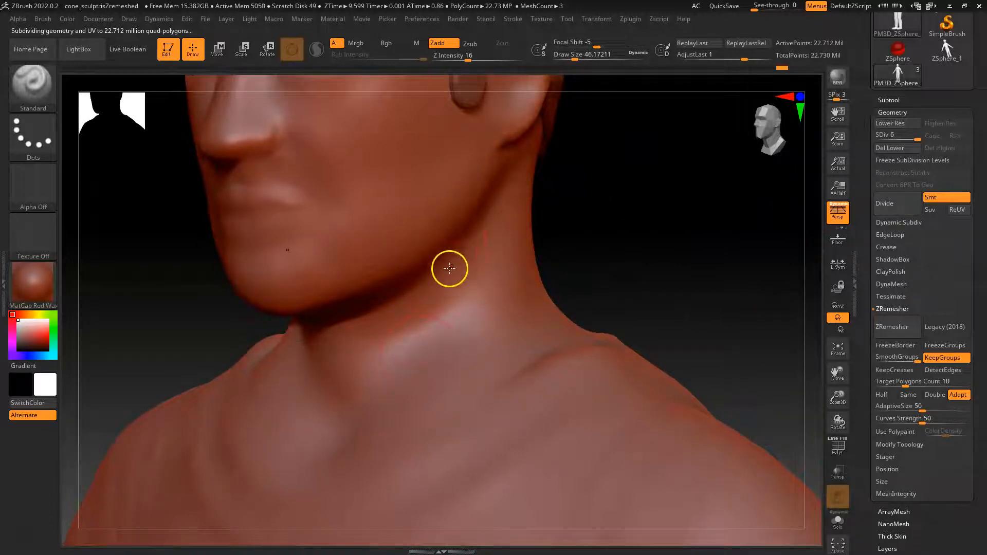
left_click_drag(663, 211, 646, 213)
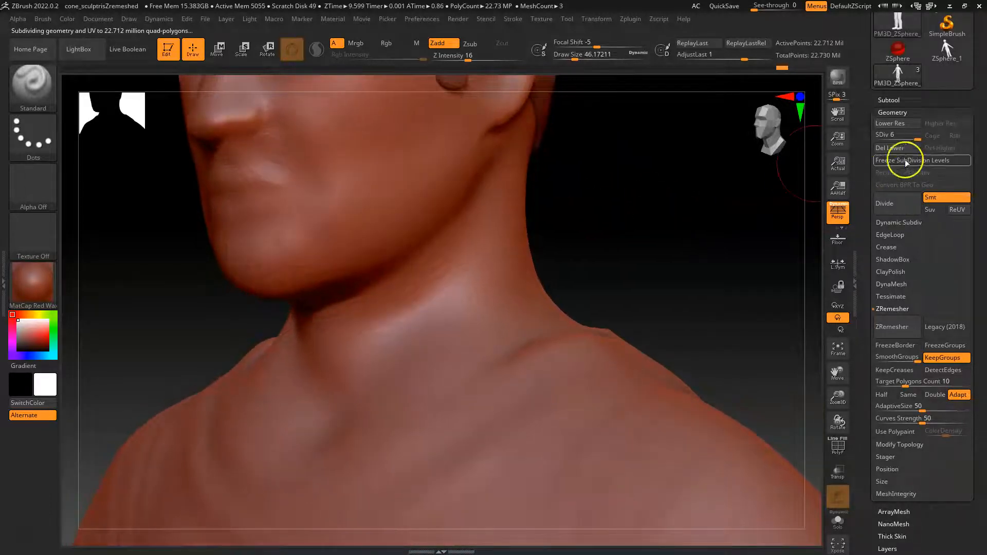
left_click_drag(909, 136, 901, 137)
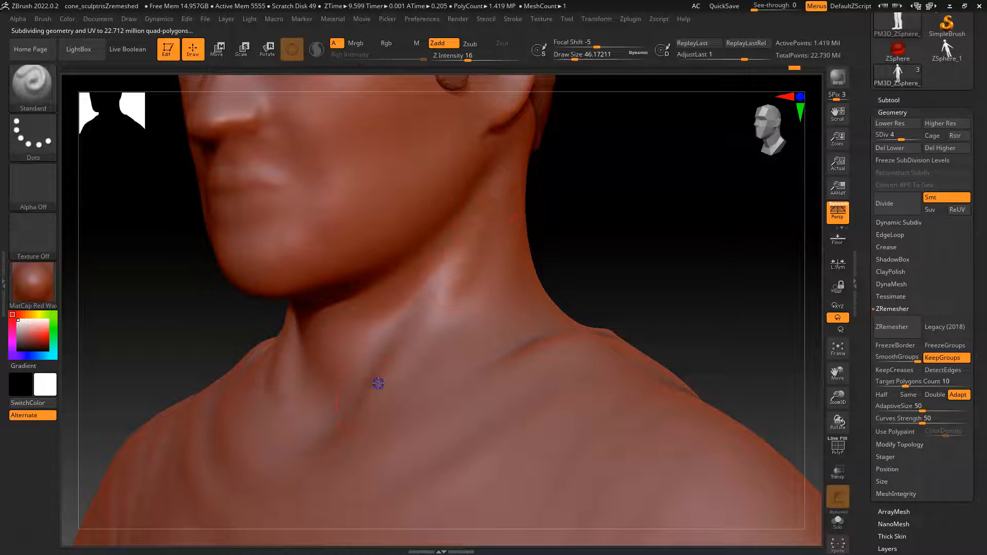
Step: Sculpt the diagonal neck muscles running from behind the ear to the collarbone and smooth the throat
mouse_move(617, 209)
left_mouse_down()
mouse_move(639, 249)
mouse_move(504, 216)
mouse_move(627, 211)
left_mouse_up()
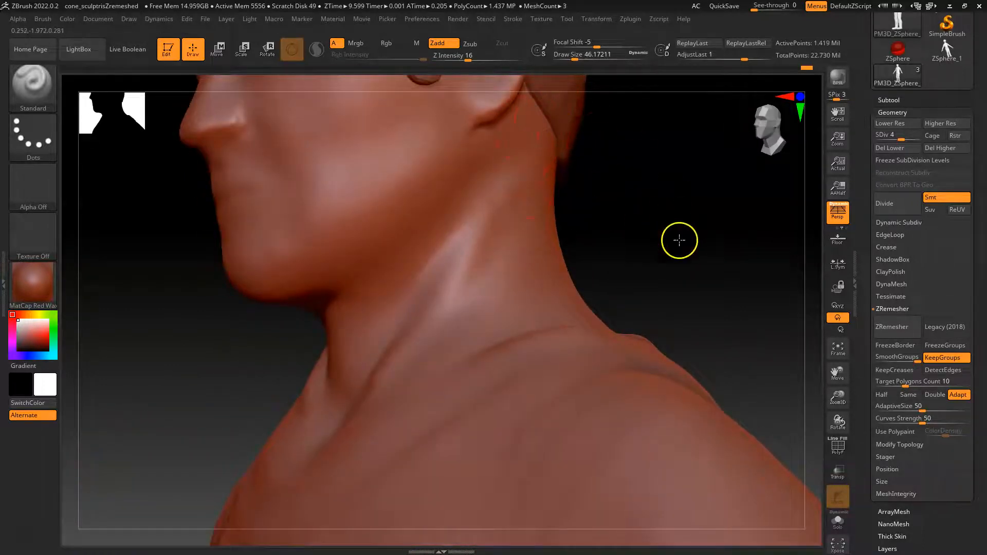
left_click_drag(678, 238, 340, 425)
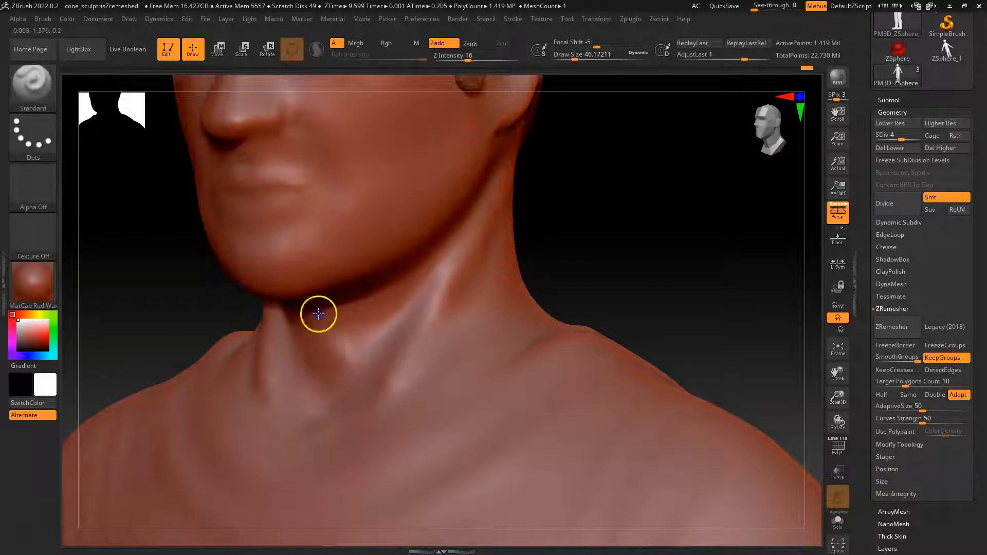
key("shift")
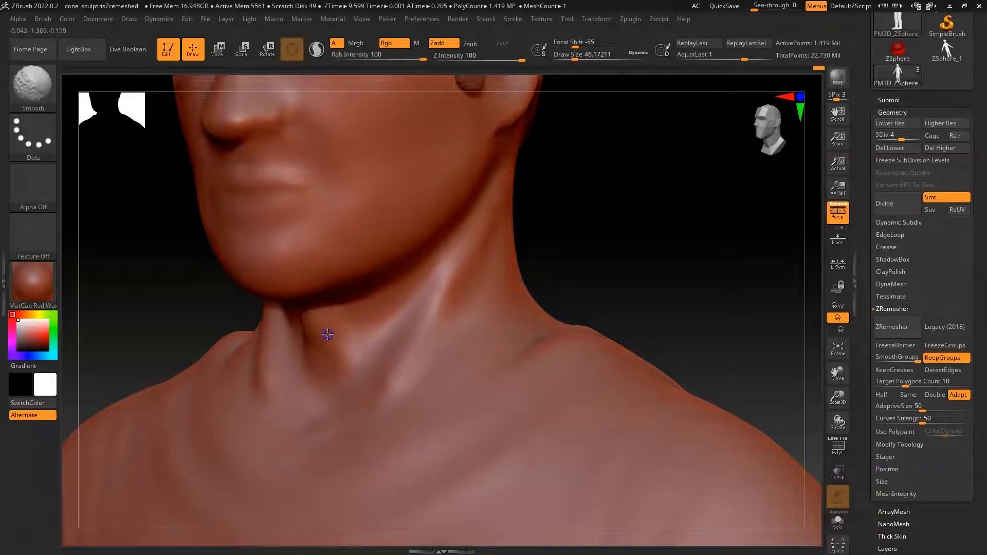
Step: Set the draw size to about 74, build up the side of the neck behind the ear, and smooth the stroke
mouse_move(591, 249)
left_mouse_down()
mouse_move(626, 258)
mouse_move(686, 225)
mouse_move(410, 276)
mouse_move(397, 297)
left_mouse_up()
key("space")
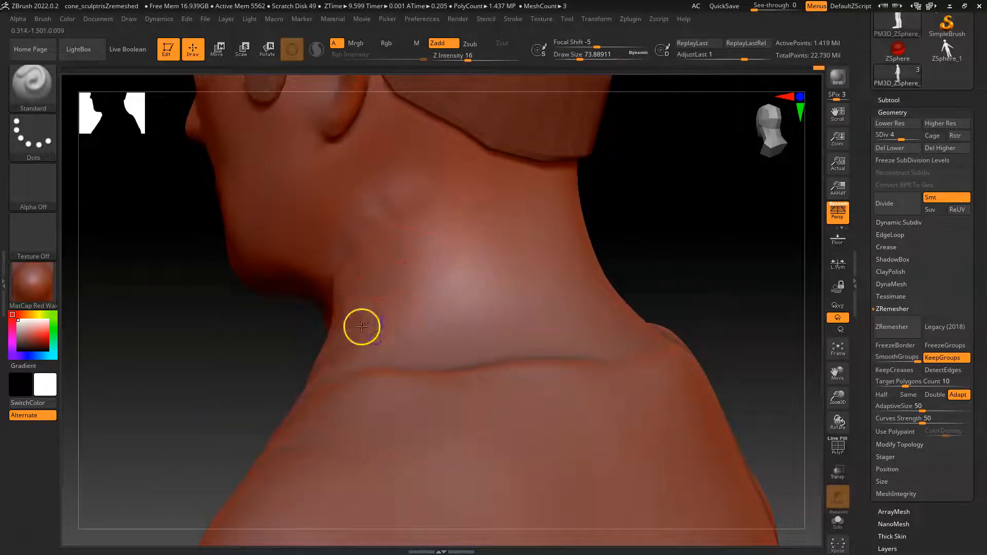
left_click_drag(351, 335, 443, 174)
key("shift")
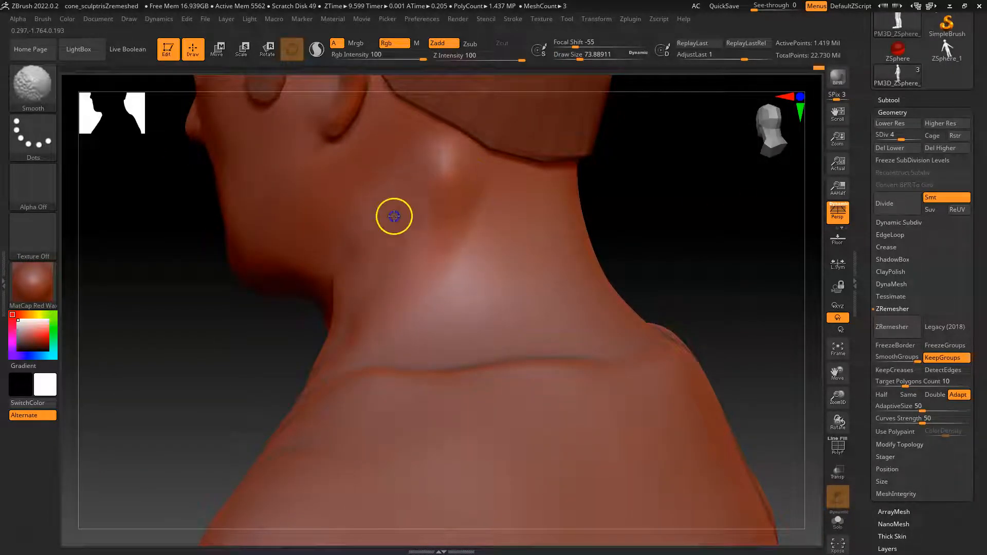
left_click_drag(374, 293, 434, 203, "shift")
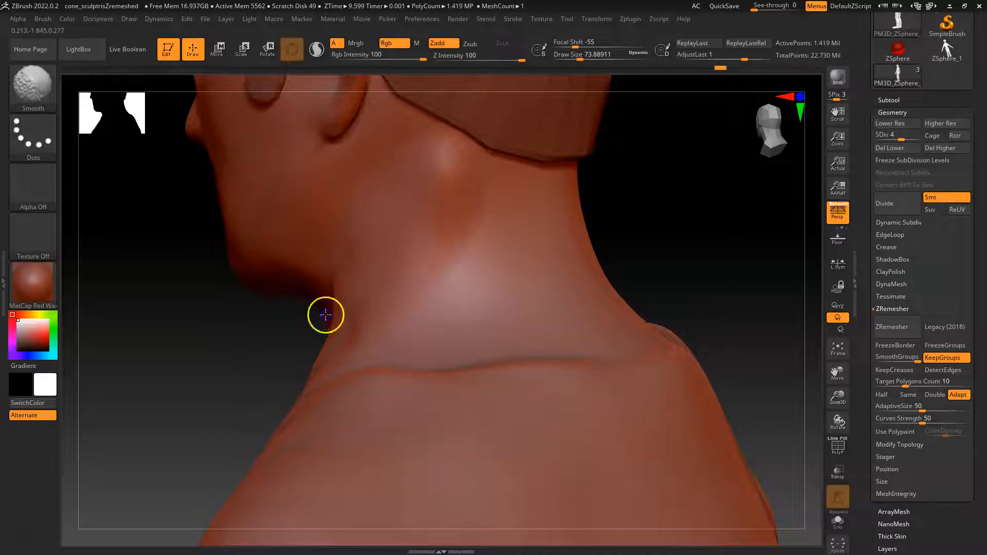
Step: Refine the side neck muscle down to the collarbone and shape the throat from the front
mouse_move(586, 185)
left_mouse_down()
mouse_move(701, 185)
mouse_move(535, 253)
left_mouse_up()
left_click_drag(430, 253, 363, 355)
mouse_move(404, 290)
left_mouse_down()
mouse_move(370, 357)
mouse_move(418, 280)
mouse_move(380, 305)
left_mouse_up()
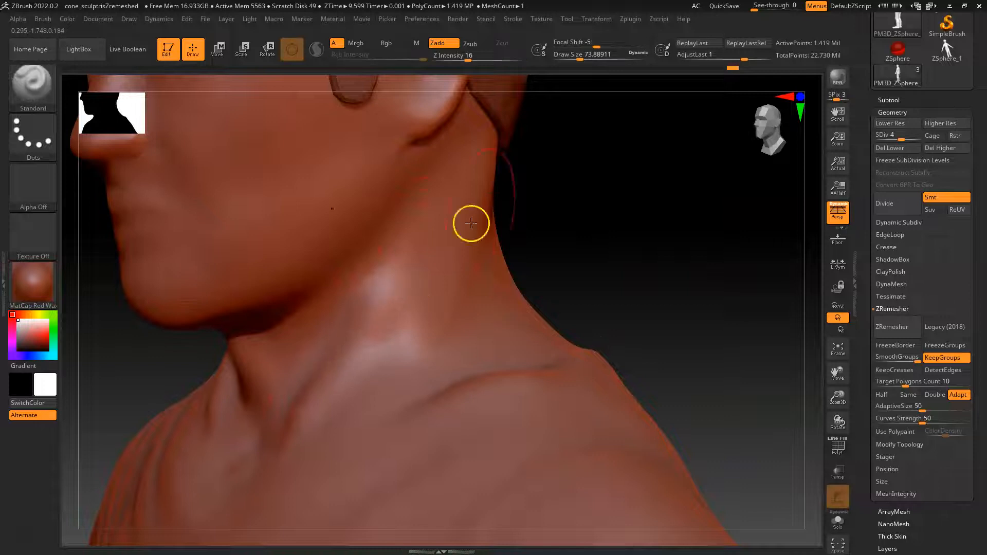
left_click_drag(595, 214, 619, 194, "shift")
left_click_drag(523, 269, 576, 225, "alt")
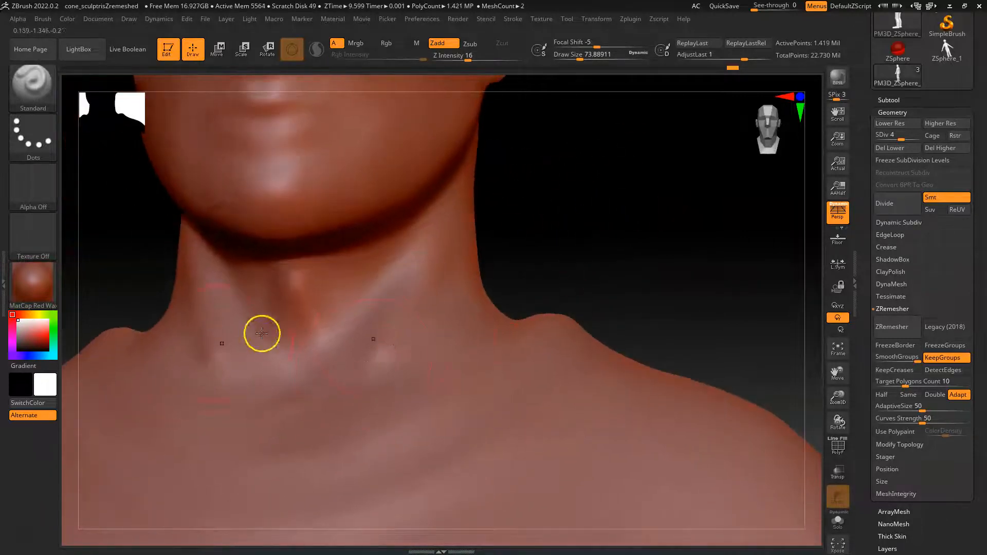
Step: Return the mesh to subdivision level 6 and assign Alpha 60 to the Standard brush
left_click_drag(899, 135, 915, 136)
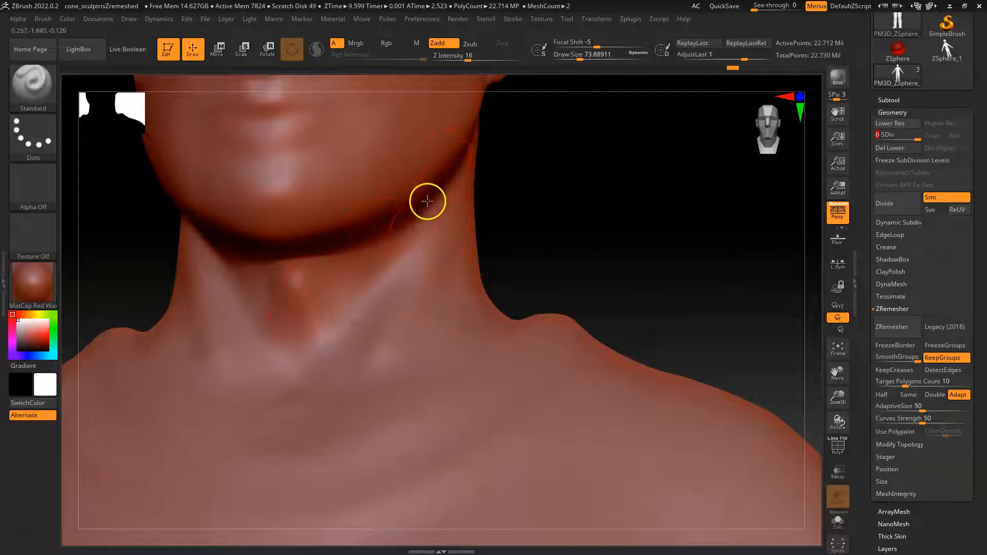
left_click_drag(527, 243, 575, 198)
left_click(29, 201)
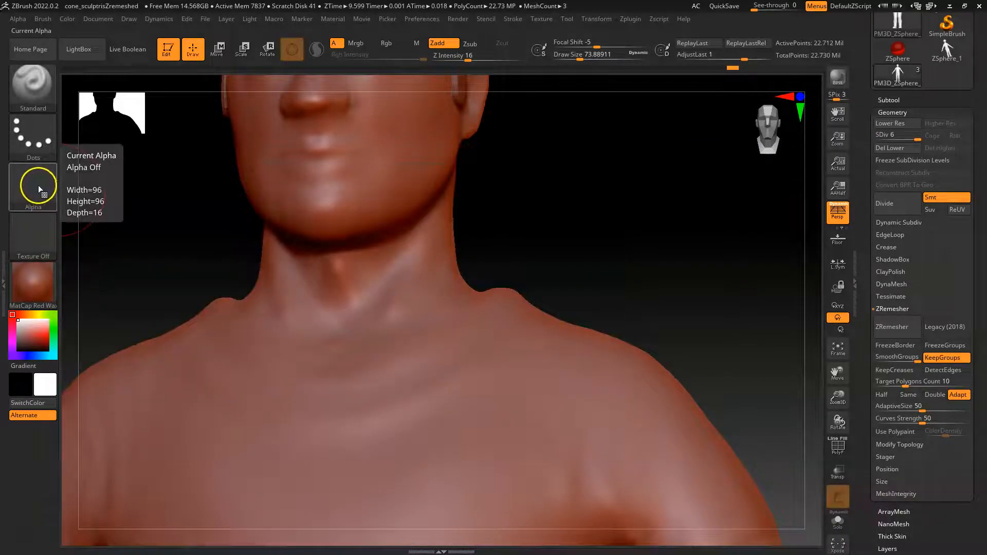
left_click(39, 190)
left_click(342, 355)
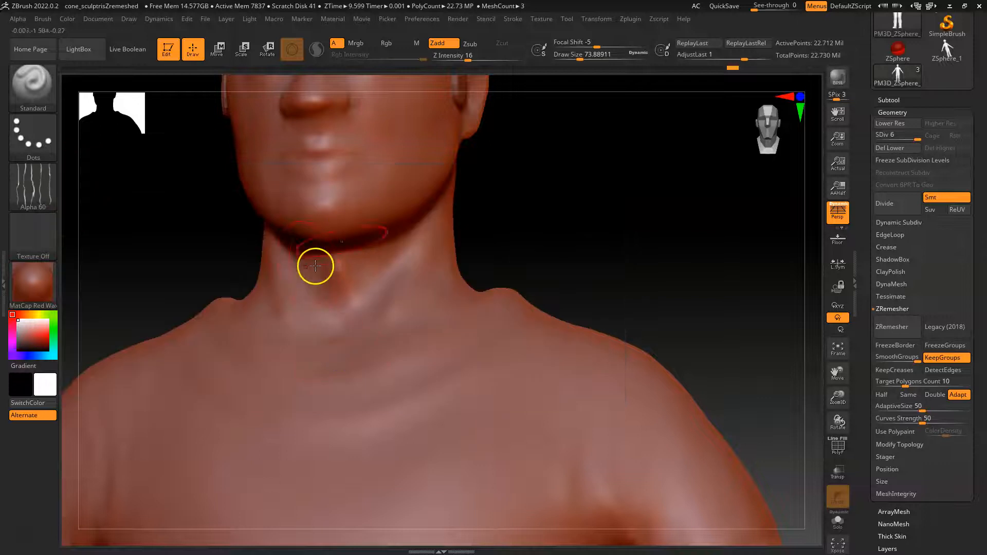
Step: Try drawing horizontal wrinkles across the throat with Alpha 60 at Z Intensity 16, and undo the stroke
left_click_drag(571, 186, 581, 237, "alt")
left_click_drag(666, 195, 638, 226)
left_click_drag(305, 293, 453, 250)
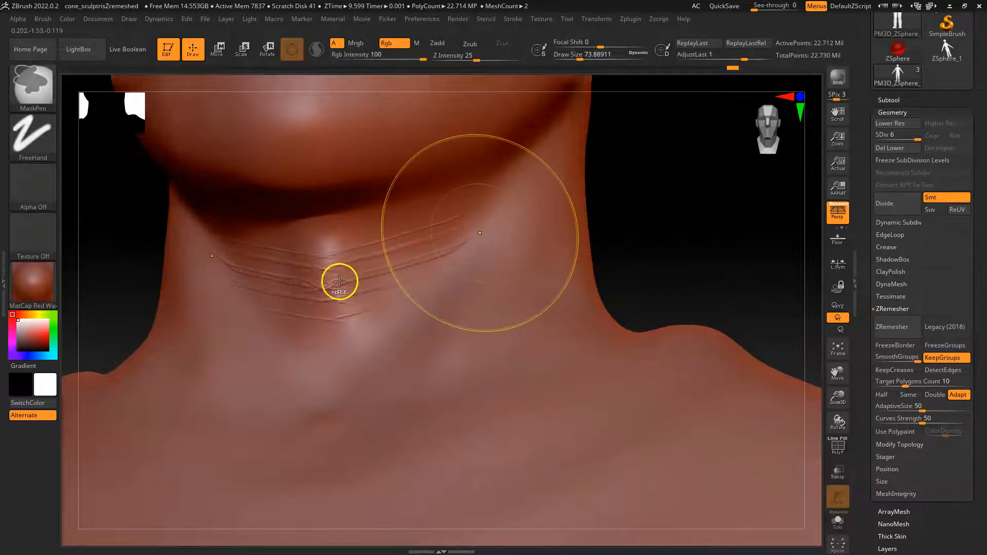
key("ctrl+z")
Step: Lower the Z Intensity to 4 and draw fine horizontal wrinkles across the throat and around the neck
key("space")
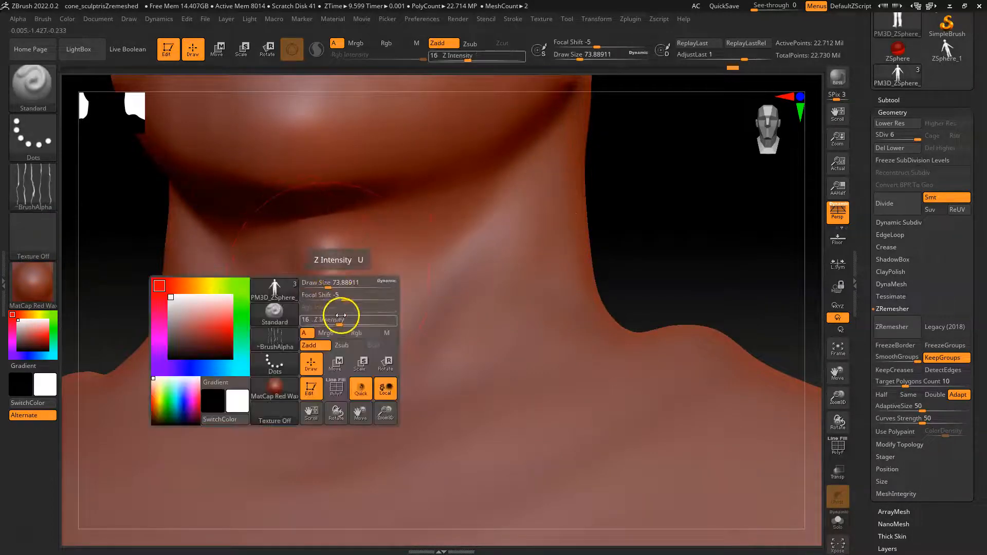
left_click_drag(339, 320, 329, 322)
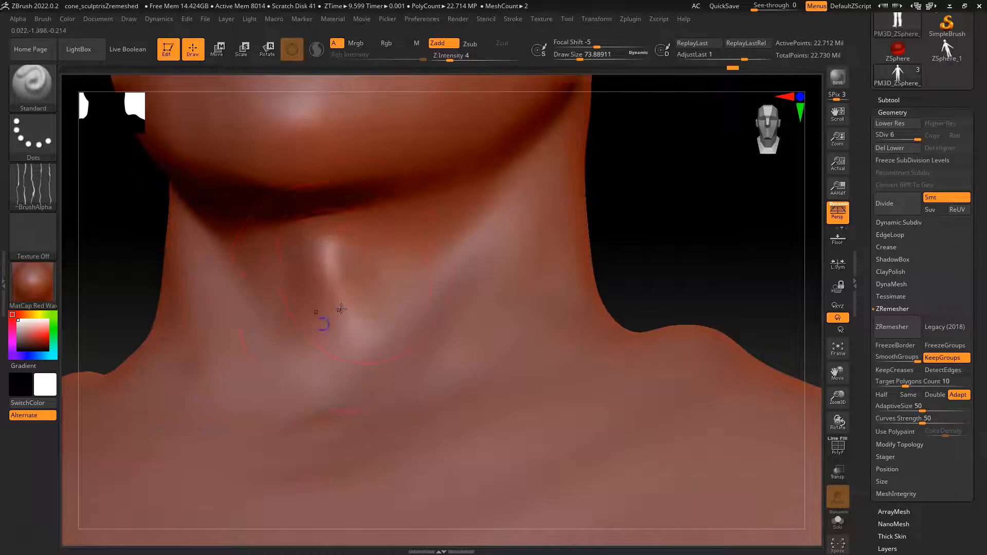
key("ctrl")
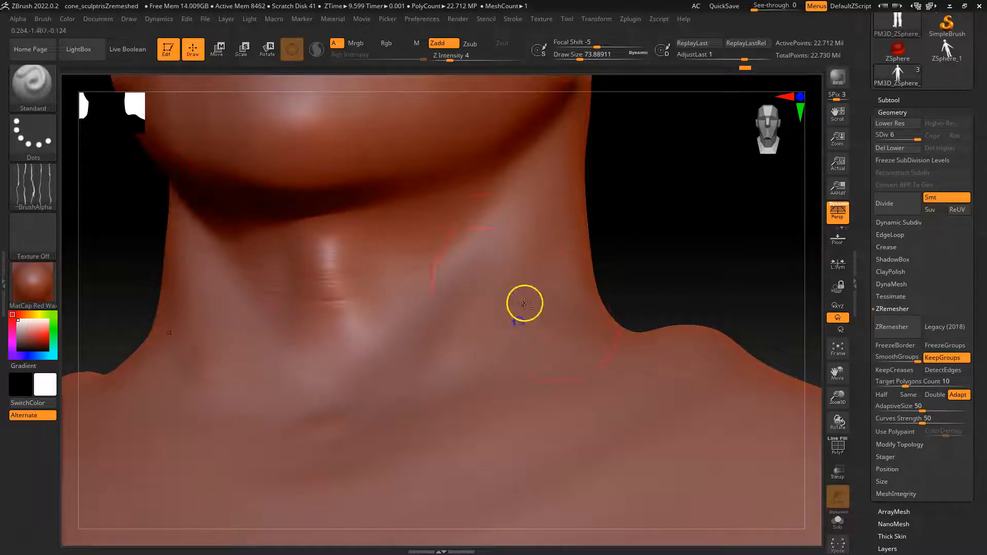
mouse_move(654, 242)
left_mouse_down()
mouse_move(679, 240)
mouse_move(673, 249)
left_mouse_up()
mouse_move(730, 185)
left_mouse_down()
mouse_move(694, 185)
mouse_move(557, 279)
left_mouse_up()
Step: Bring the lower face into view and switch the brush alpha to the dotted Alpha 23
mouse_move(563, 245)
left_mouse_down("alt")
mouse_move(690, 214)
mouse_move(580, 218)
mouse_move(509, 207)
mouse_move(549, 264)
mouse_move(536, 267)
mouse_move(586, 286)
mouse_move(562, 310)
mouse_move(612, 301)
mouse_move(522, 288)
left_mouse_up("alt")
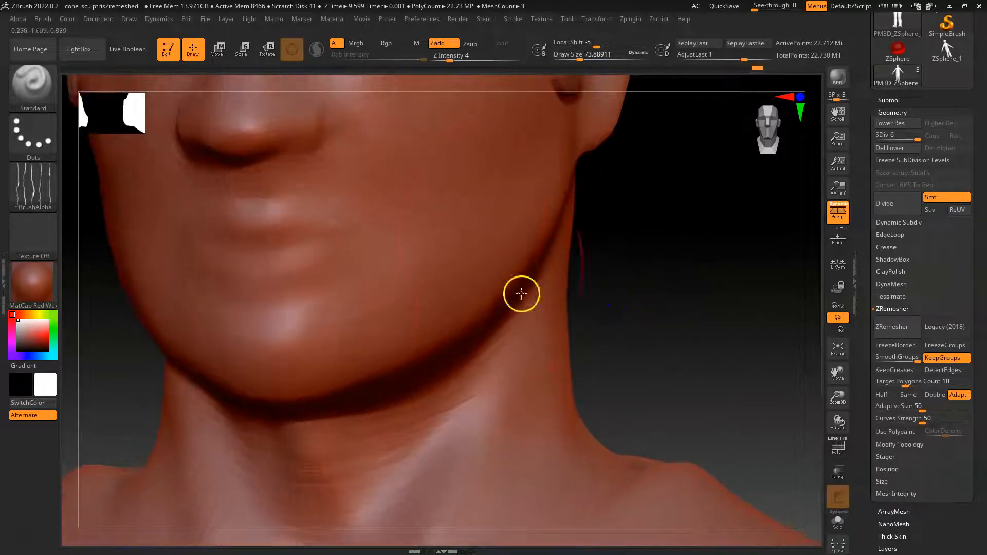
left_click(28, 186)
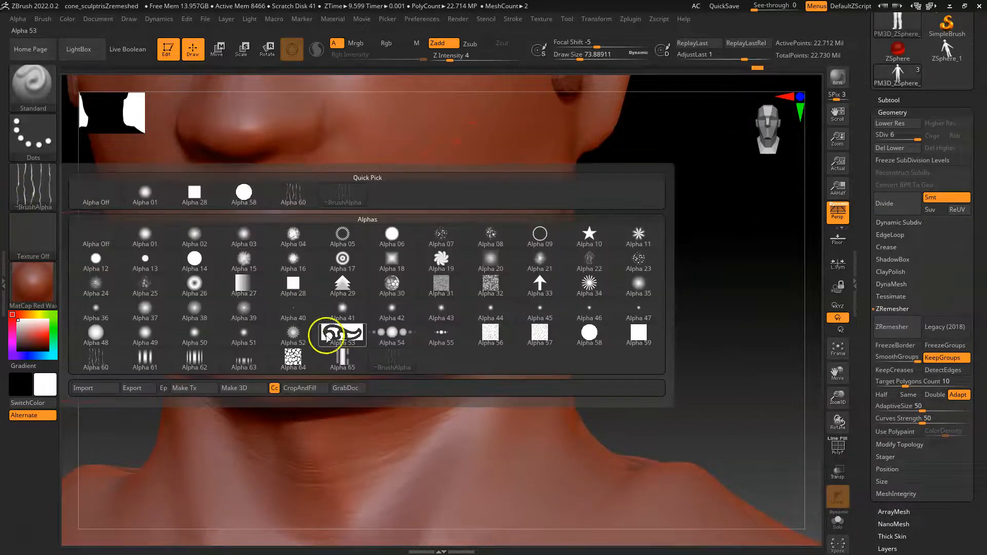
left_click(34, 181)
left_click(33, 181)
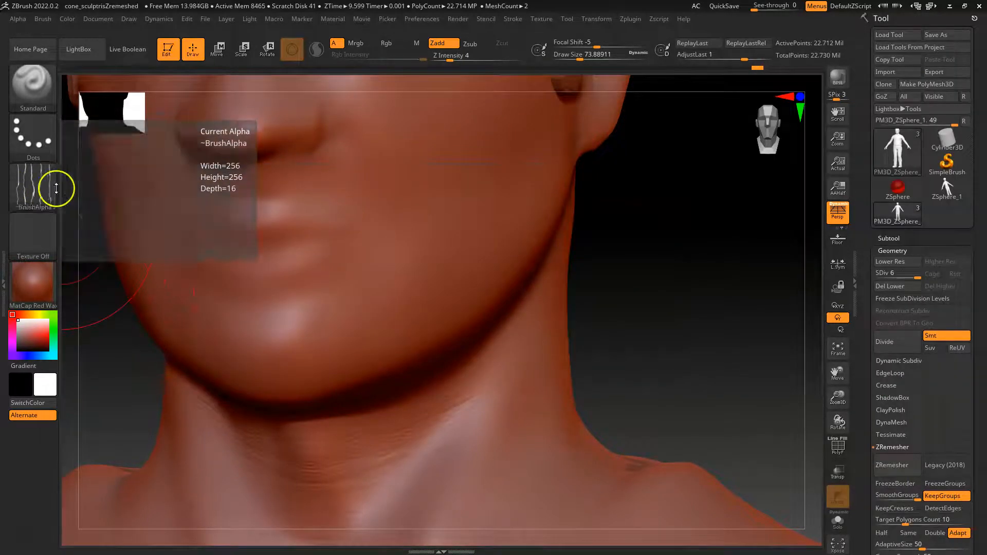
left_click(42, 185)
mouse_move(148, 286)
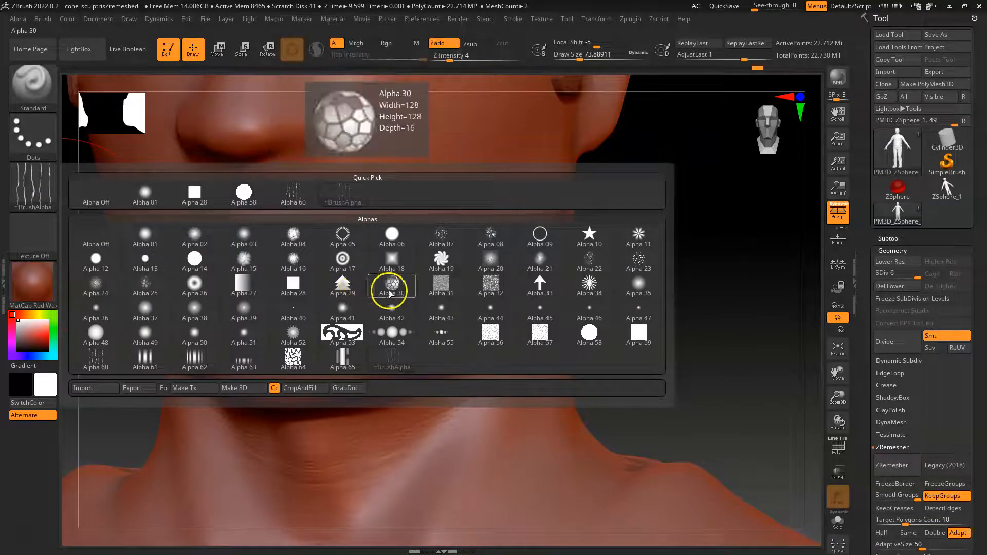
left_click(632, 253)
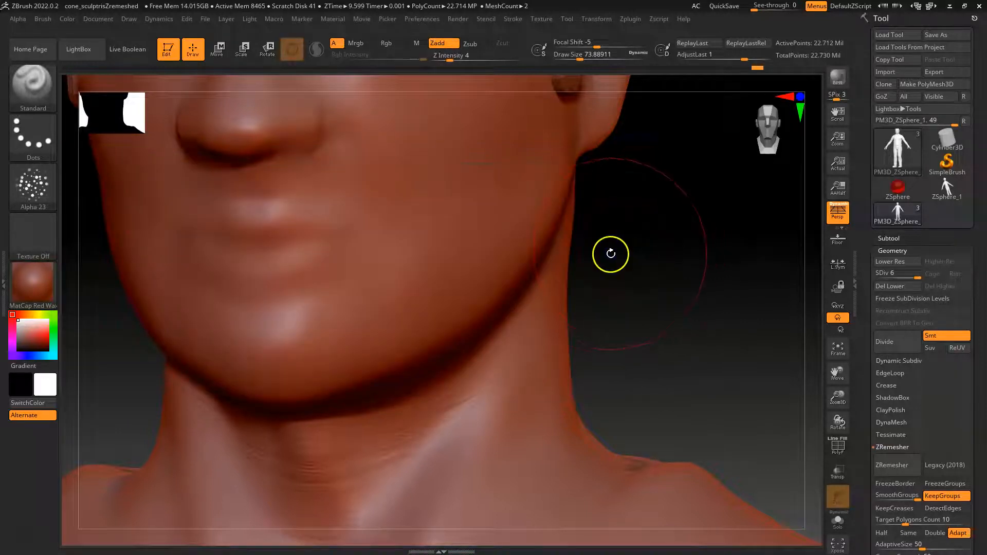
Step: Try adding skin texture to the cheek and jaw with Alpha 23, and undo the strokes
left_click_drag(453, 260, 453, 260)
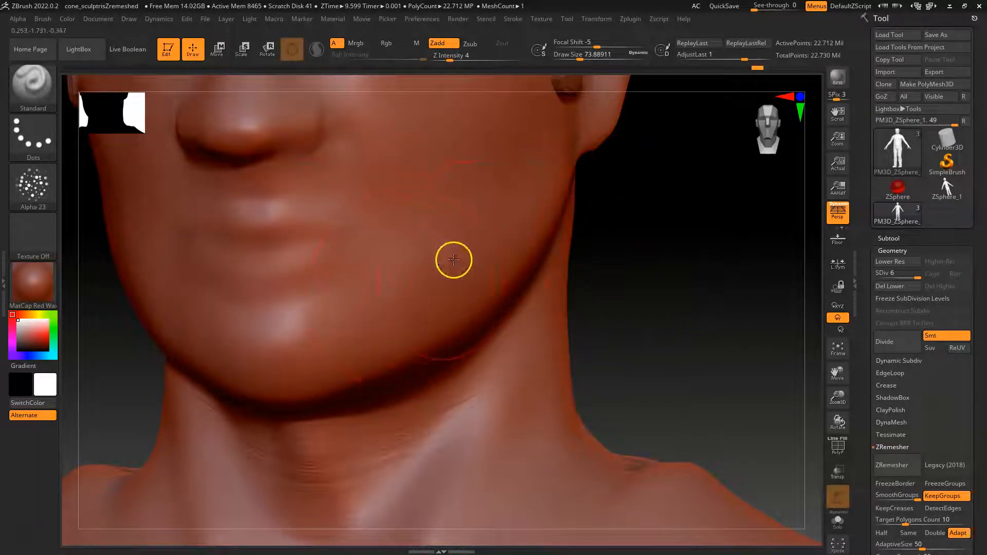
left_click(404, 275)
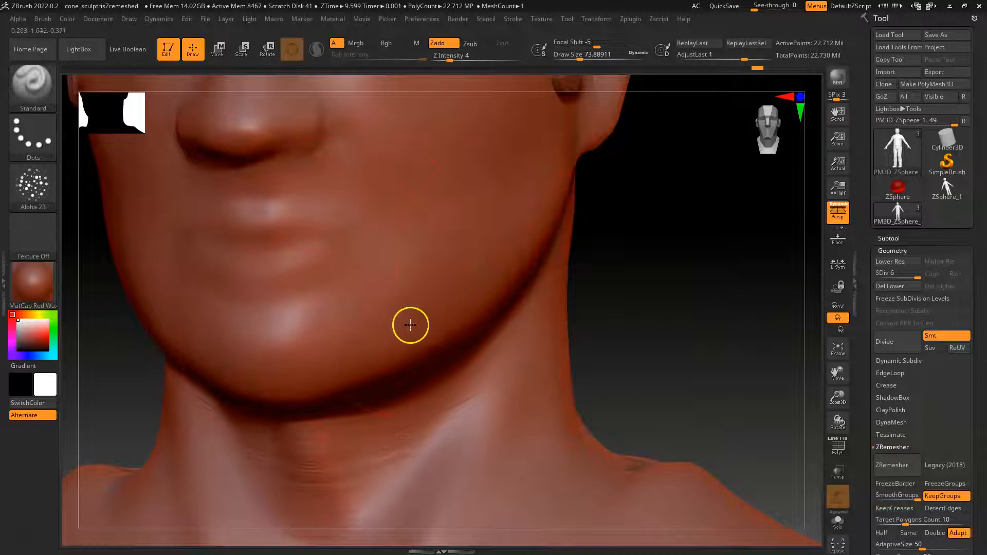
key("ctrl")
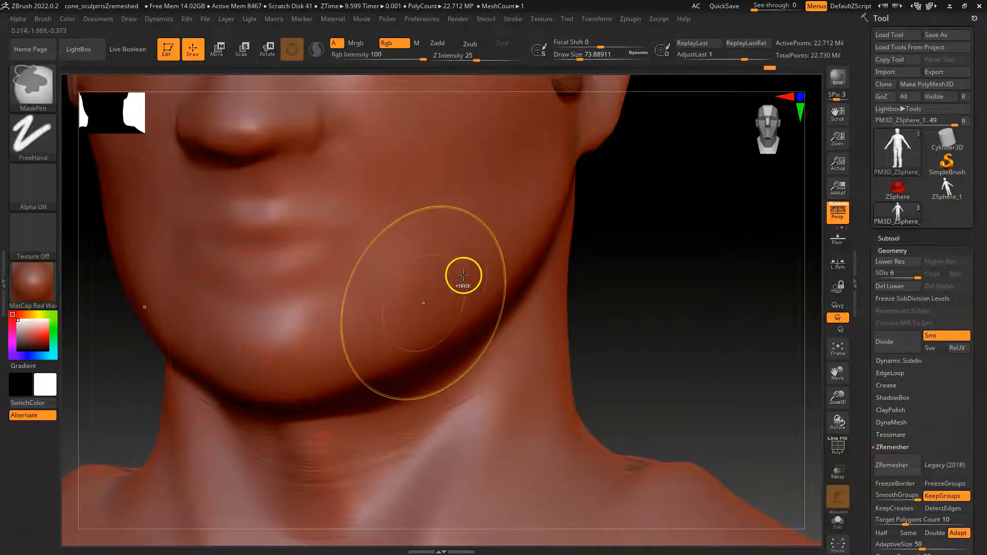
key("ctrl")
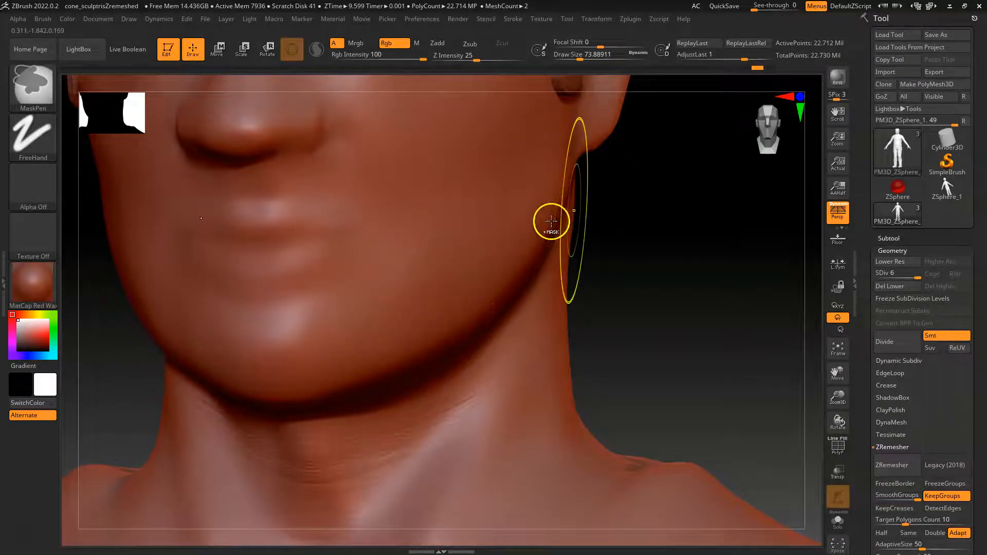
Step: Review the available alphas and reselect Alpha 23 for the Standard brush
left_click(31, 189)
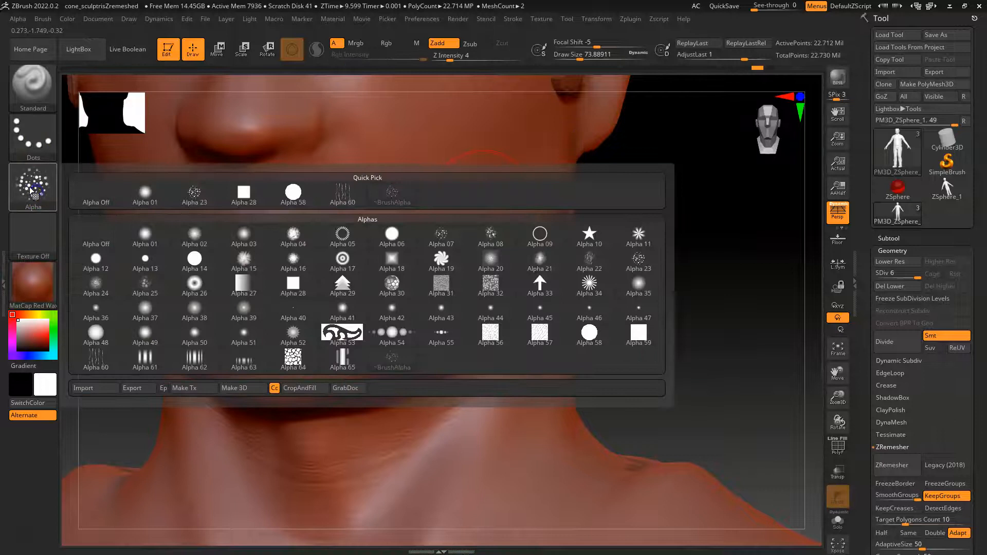
left_click(604, 260)
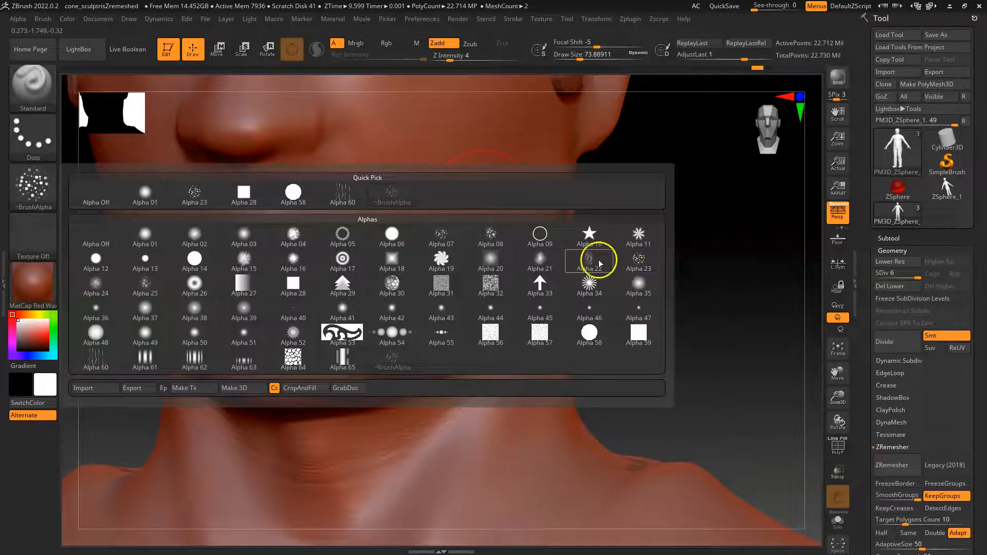
mouse_move(542, 265)
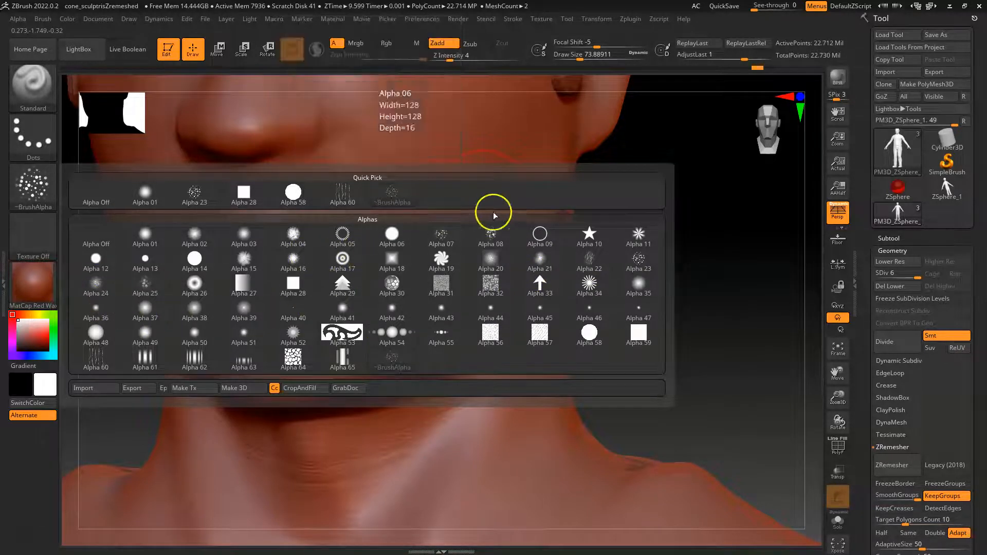
mouse_move(449, 240)
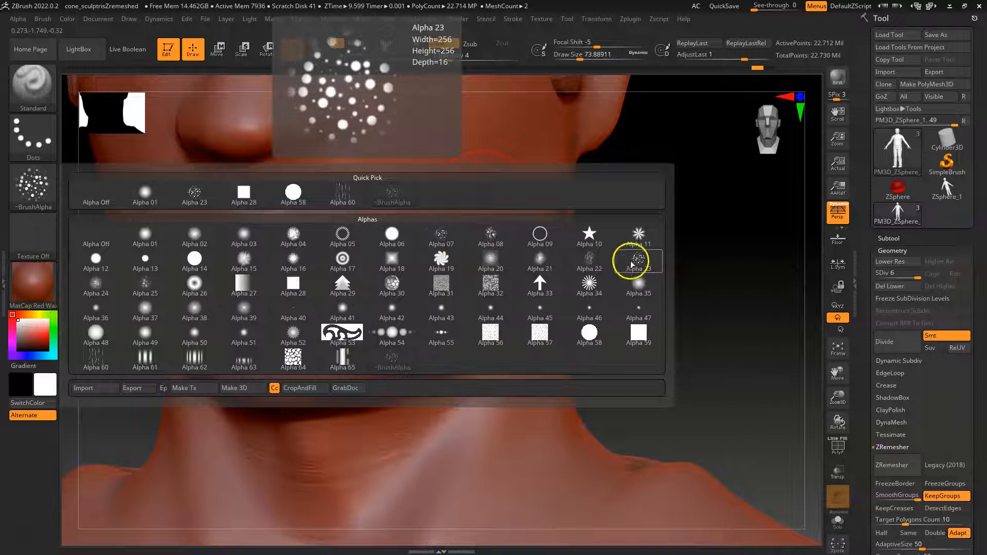
left_click(637, 260)
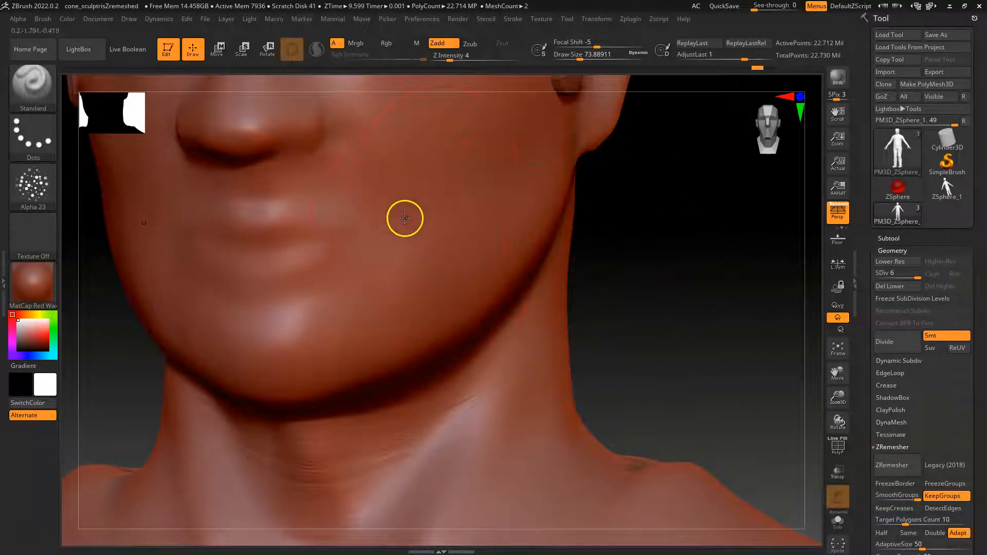
Step: Reduce the draw size to about 33 and paint a mask patch on the cheek
key("space")
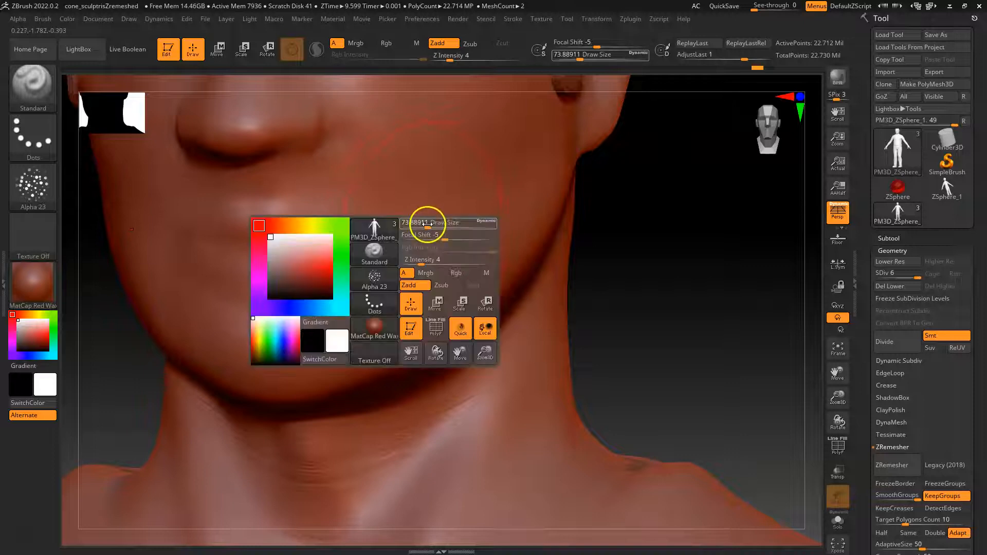
left_click_drag(426, 227, 409, 226)
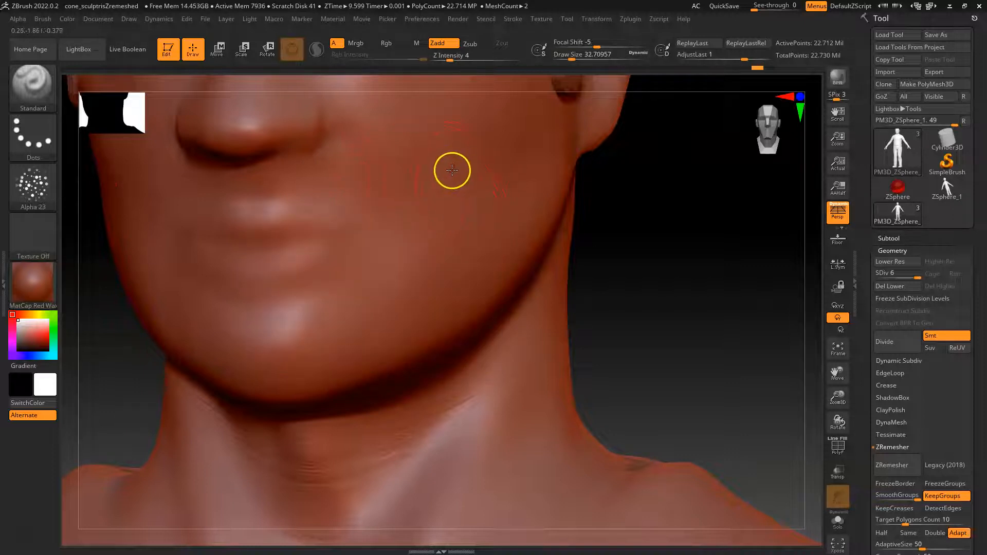
key("ctrl")
left_click_drag(462, 156, 438, 214, "ctrl")
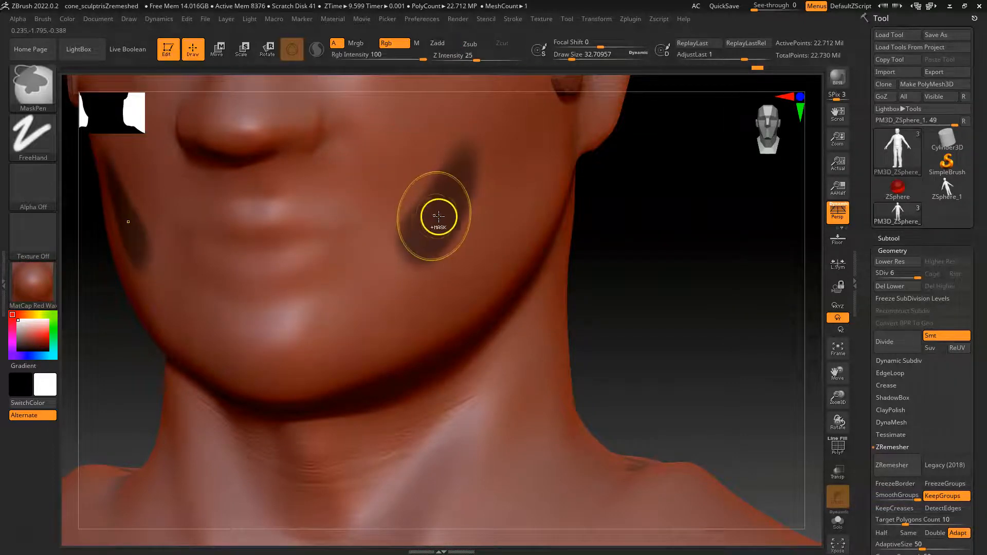
Step: Undo the cheek mask and try single dabs of Alpha 23 on the cheek and jaw with the Dots stroke
key("ctrl+z")
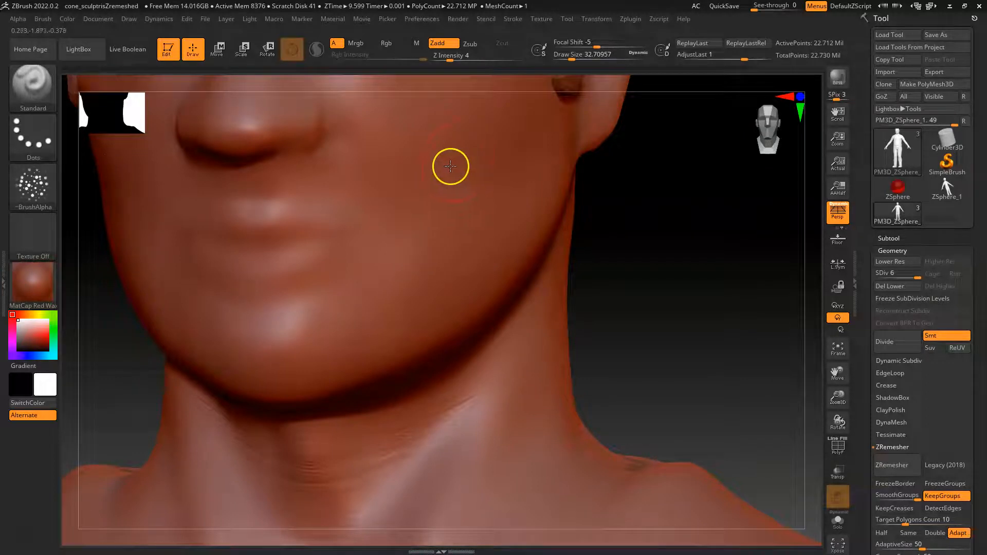
left_click(399, 268)
key("ctrl")
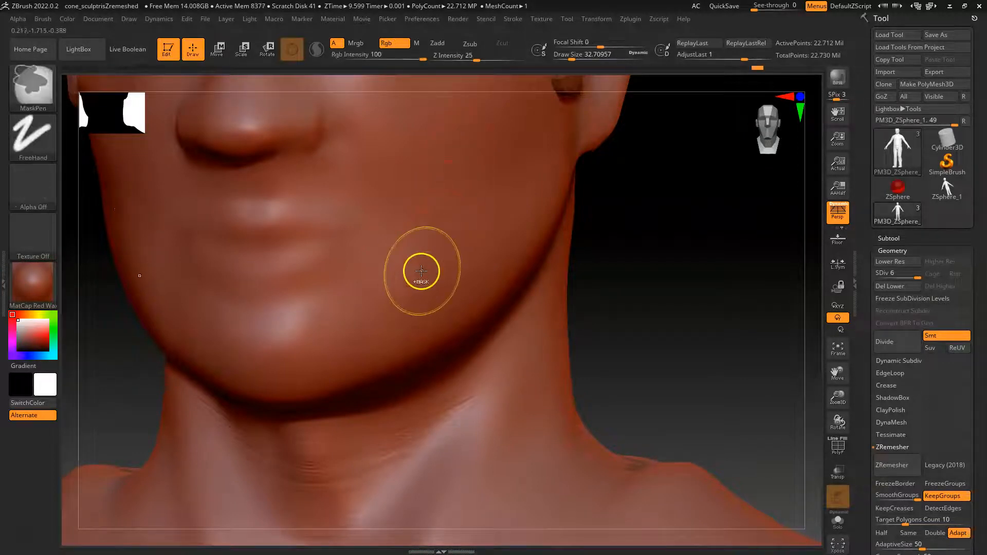
key("ctrl+z")
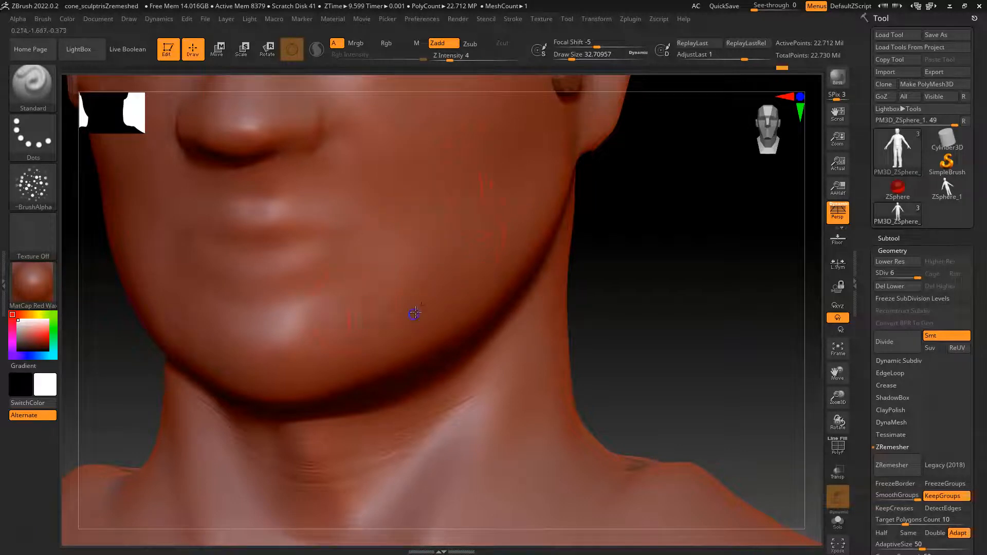
left_click(458, 205)
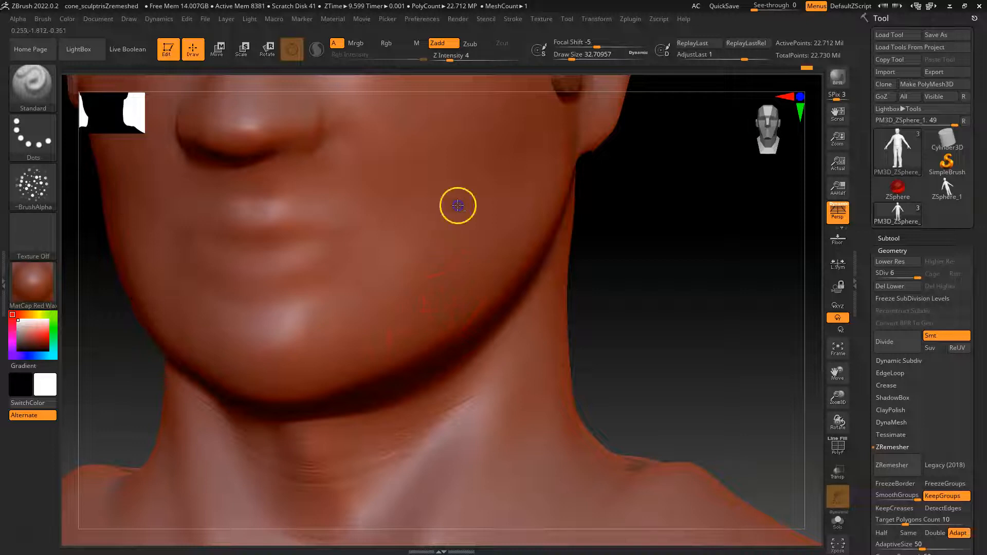
left_click(473, 232)
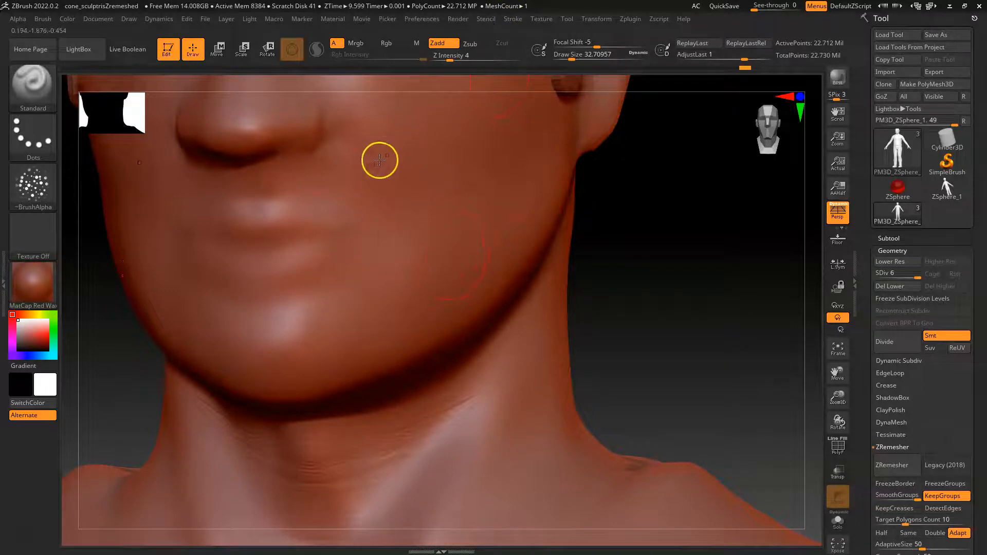
Step: Switch the Standard brush to the cracked Alpha 25 and the DragDot stroke
left_click(15, 194)
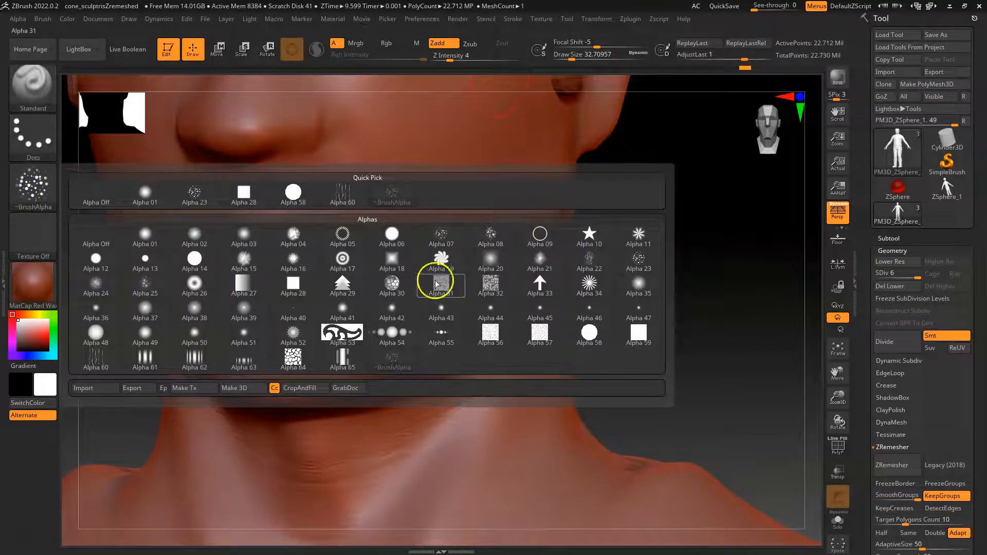
left_click(143, 282)
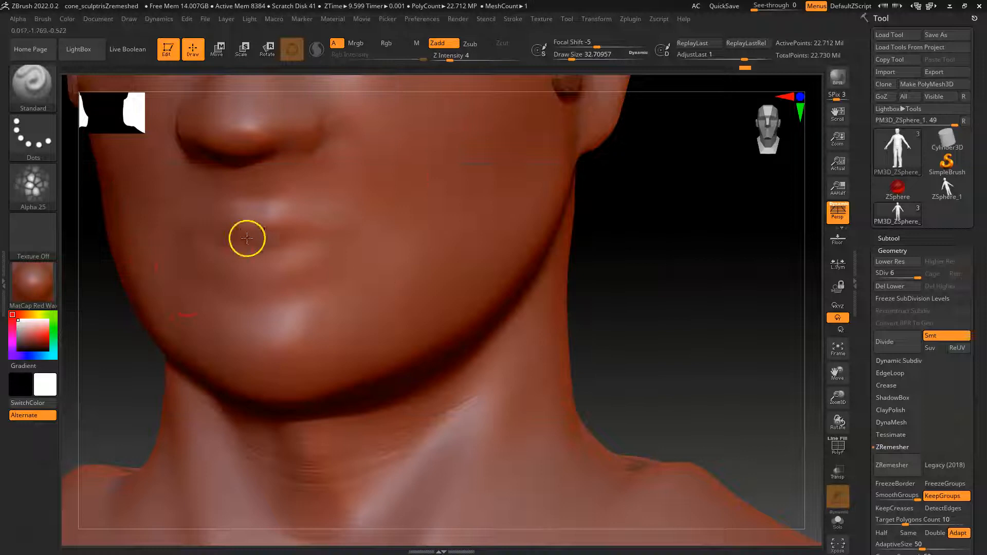
left_click(34, 140)
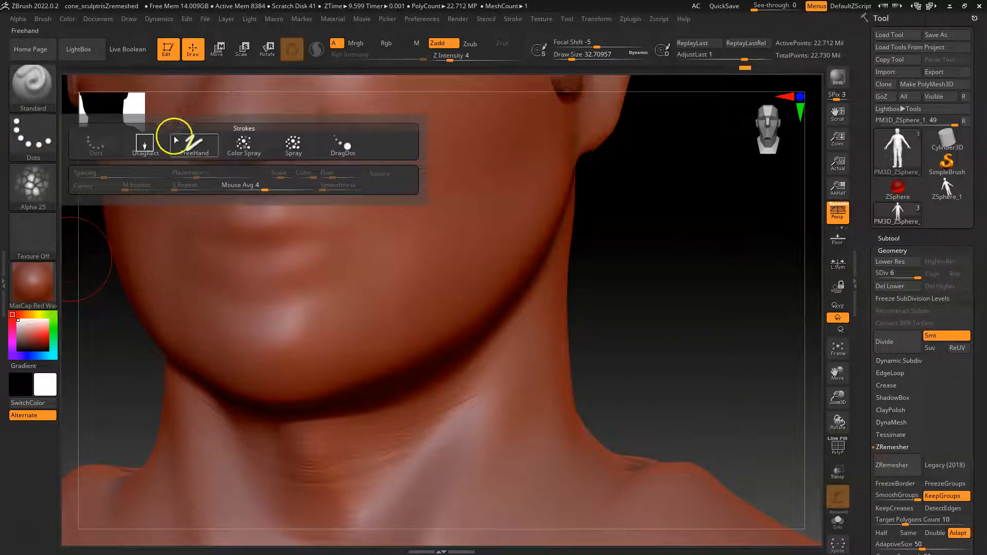
left_click(343, 144)
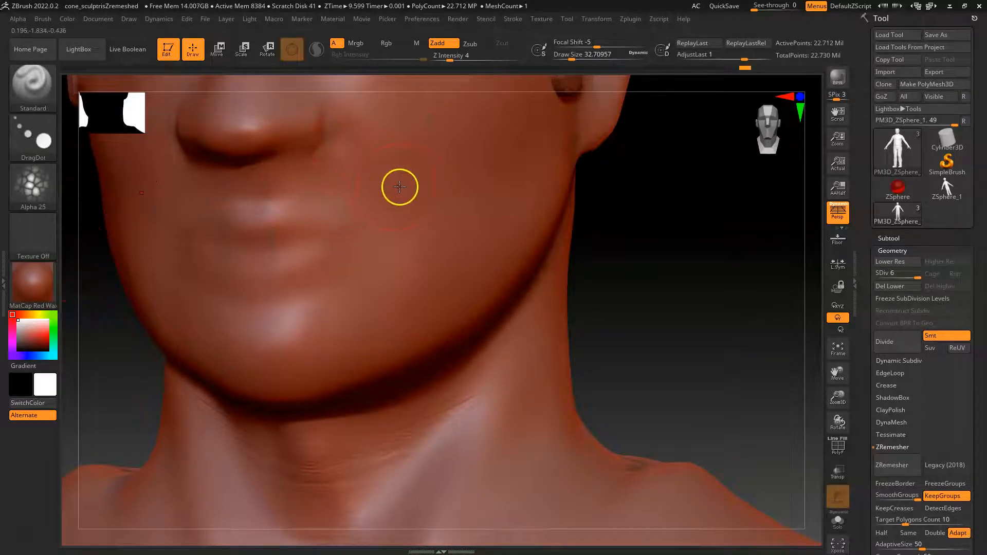
Step: Increase the draw size to about 59 and set the Z intensity to 16 for detailing the cheek
key("space")
left_click_drag(412, 187, 414, 190)
key("ctrl")
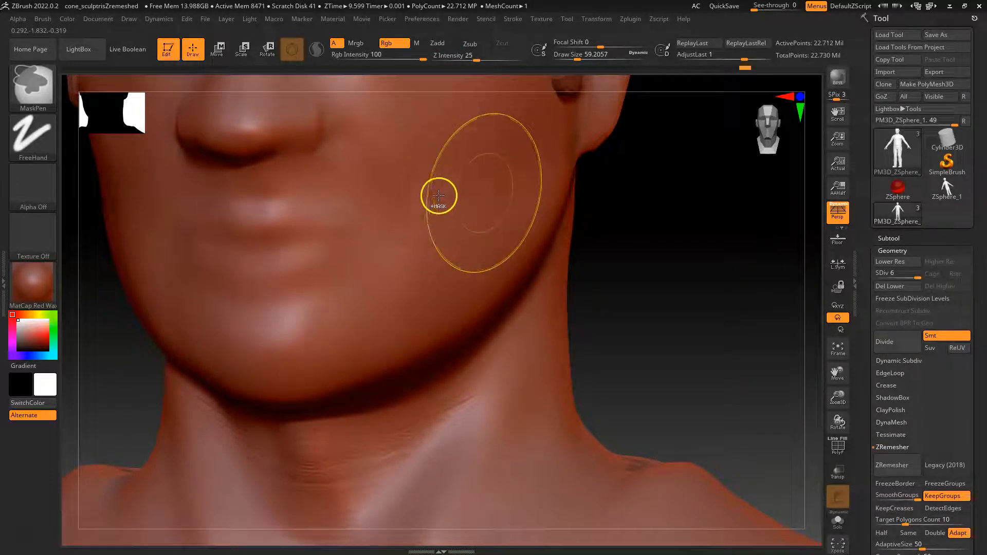
right_click_drag(432, 208, 444, 188, "ctrl")
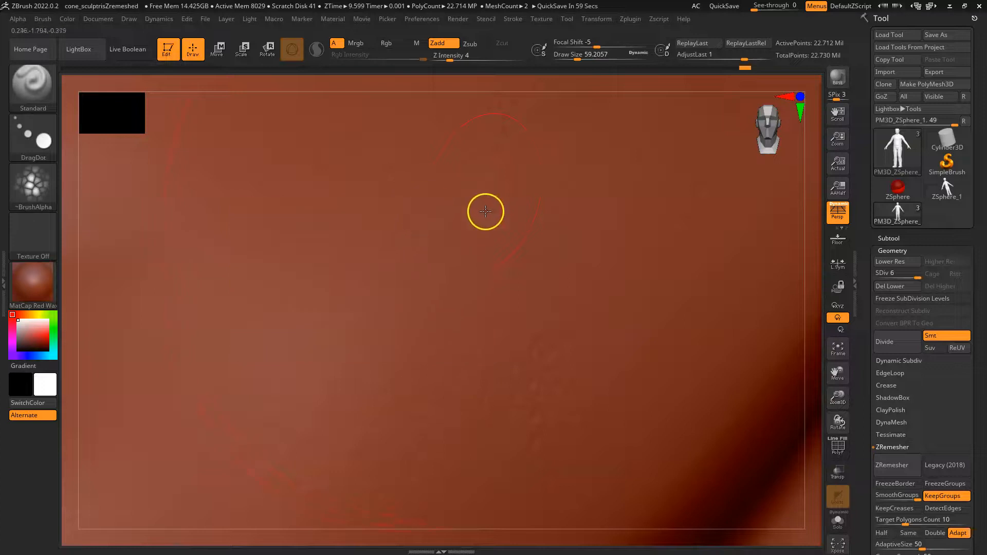
right_click_drag(813, 186, 410, 260)
key("space")
left_click_drag(415, 297, 425, 300)
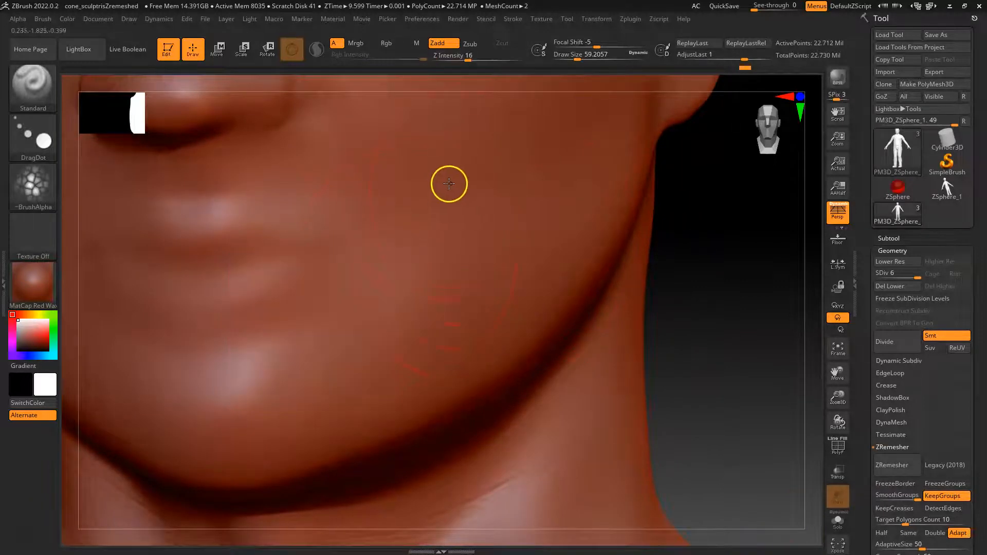
Step: Place four separate Alpha 25 stamps across the cheek with the DragDot stroke
left_click_drag(430, 183, 509, 153)
left_click_drag(423, 164, 453, 227)
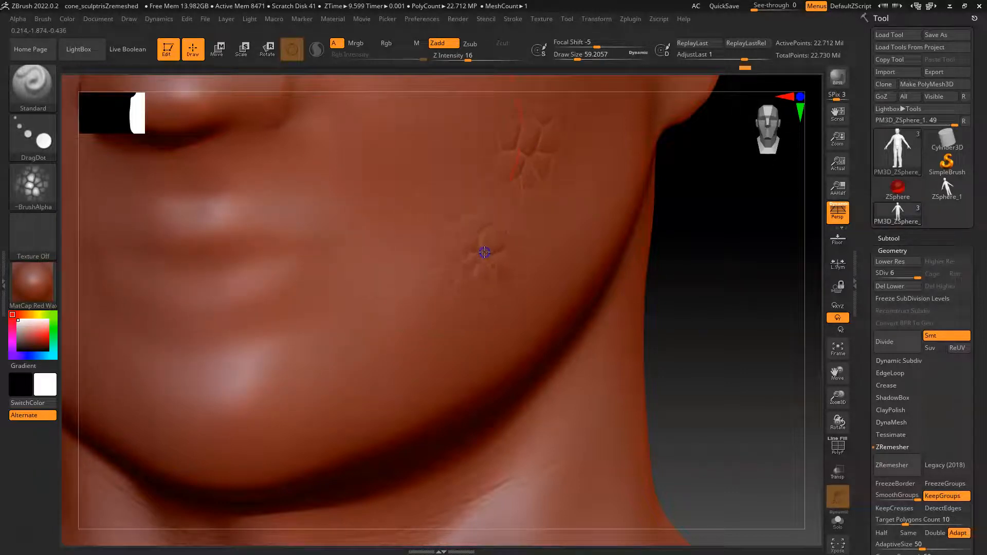
left_click_drag(407, 165, 436, 189)
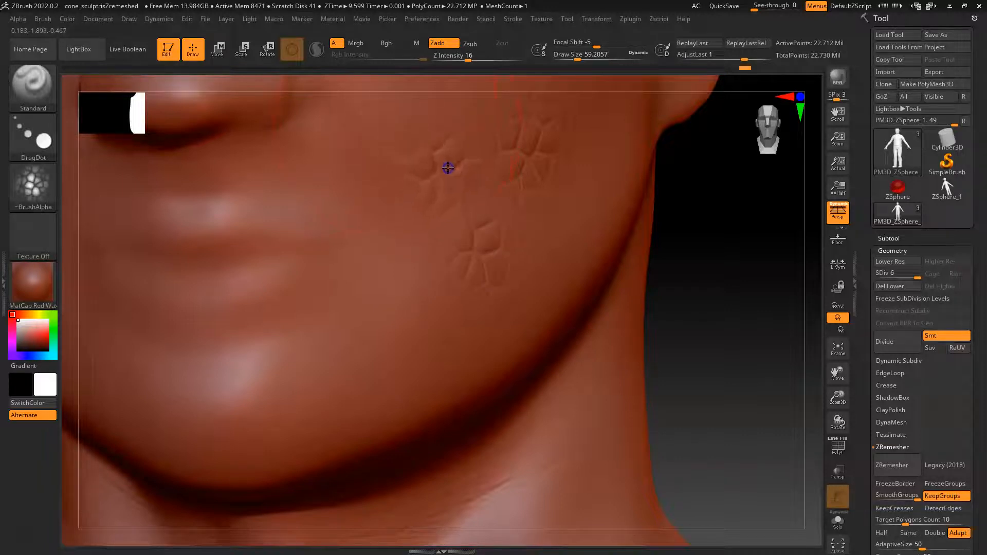
left_click_drag(384, 302, 392, 260)
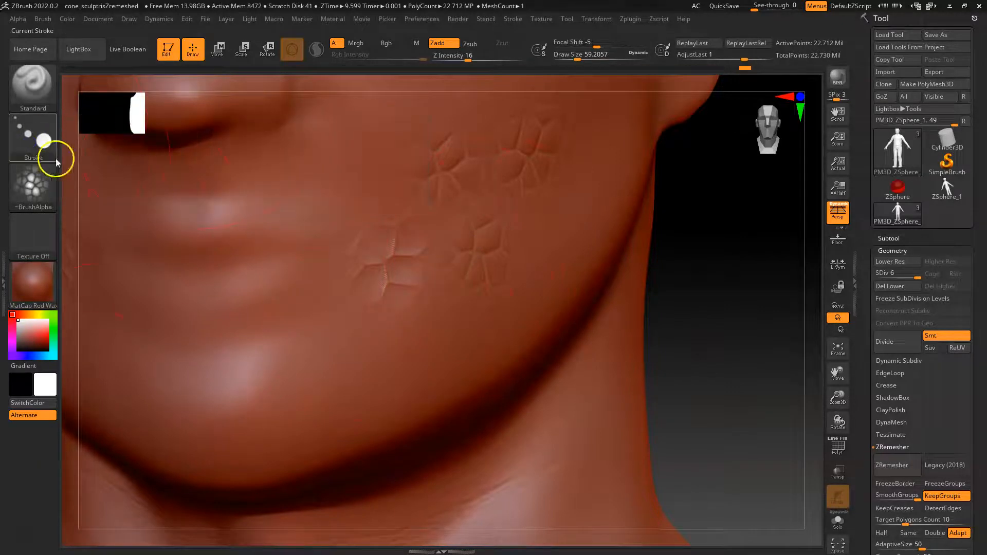
Step: Try covering the cheek and chin with Alpha 25 using the Spray stroke, and undo it
left_click(47, 142)
left_click(293, 144)
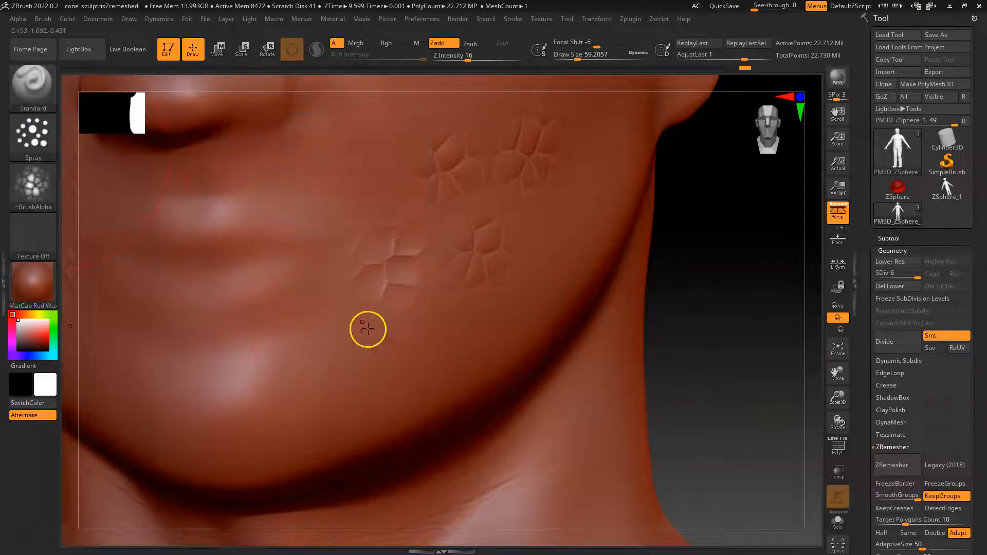
mouse_move(257, 390)
left_mouse_down()
mouse_move(427, 345)
mouse_move(327, 183)
mouse_move(578, 242)
mouse_move(581, 257)
left_mouse_up()
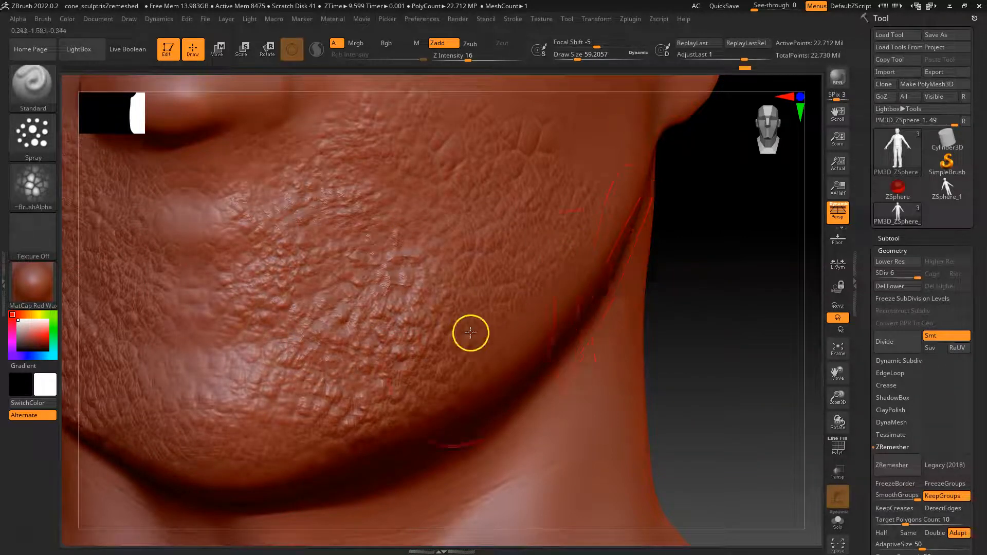
key("ctrl")
key("ctrl+z")
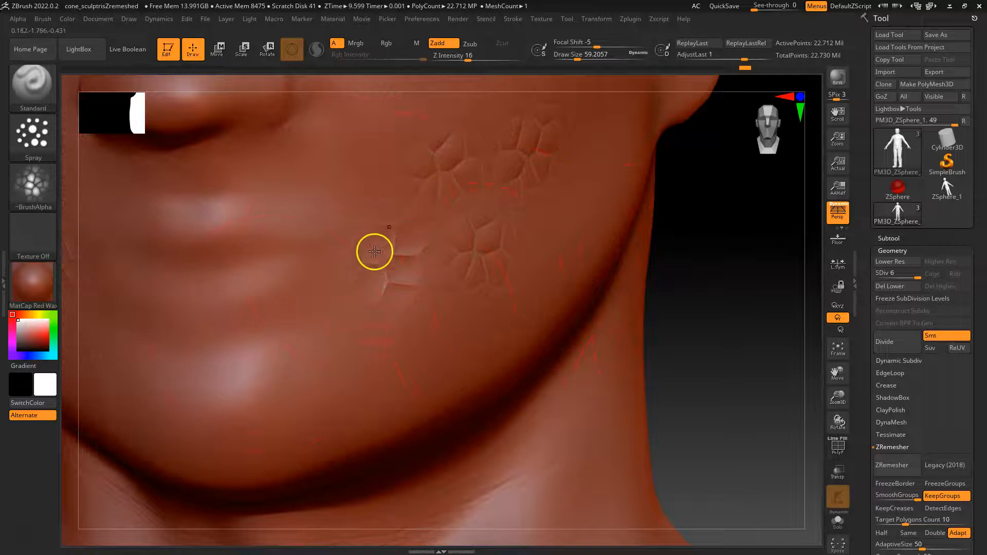
Step: Try spraying Alpha 23 over the chin, mouth and cheek, and undo the stroke
left_click(33, 186)
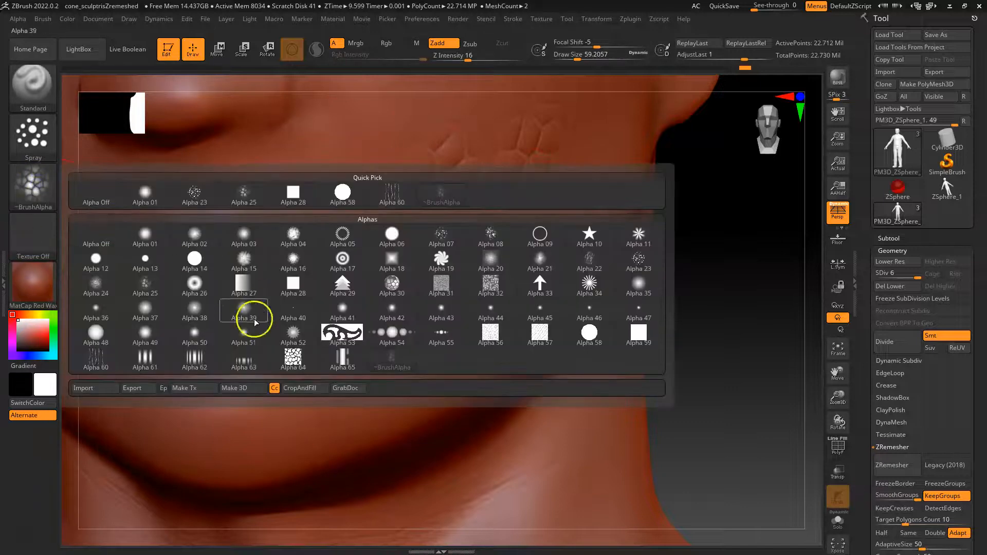
left_click(640, 258)
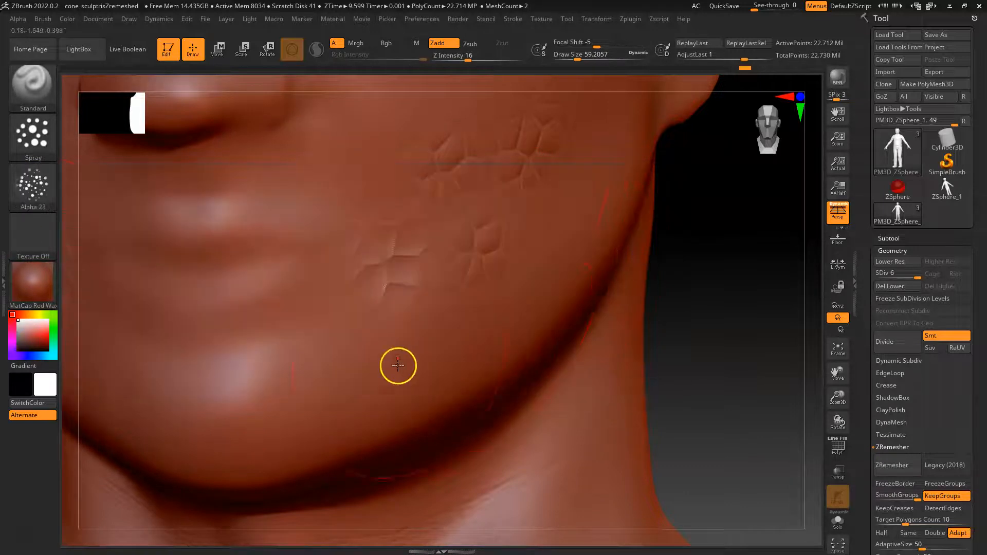
mouse_move(346, 379)
left_mouse_down()
mouse_move(214, 330)
mouse_move(281, 220)
mouse_move(195, 165)
left_mouse_up()
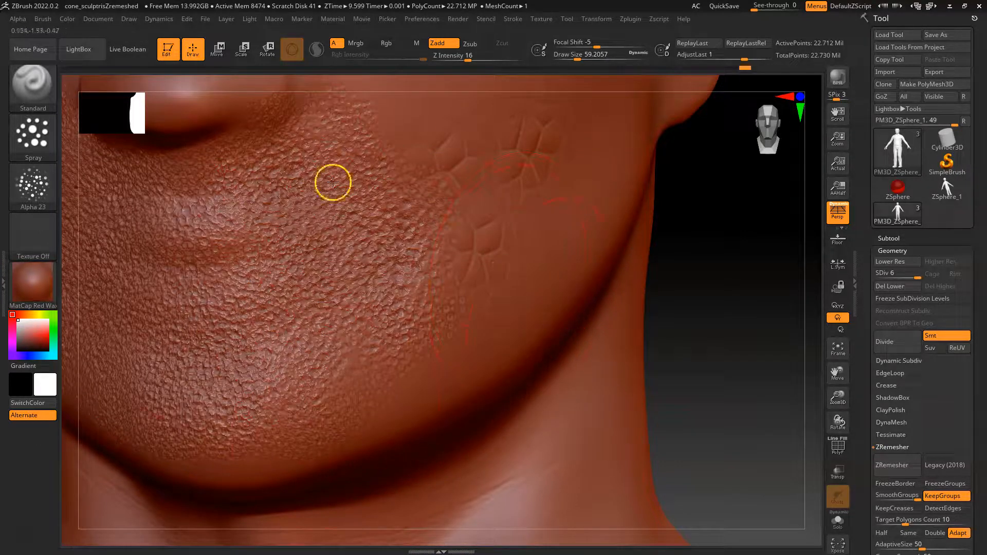
key("ctrl")
mouse_move(18, 151)
key("ctrl+z")
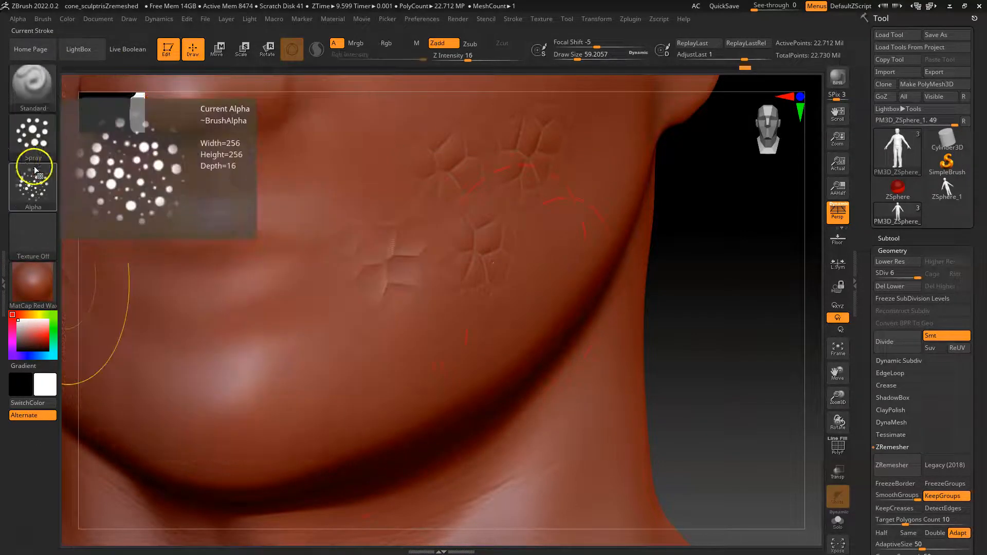
Step: Switch the brush to the DragRect stroke and the ring-shaped Alpha 05
left_click(34, 137)
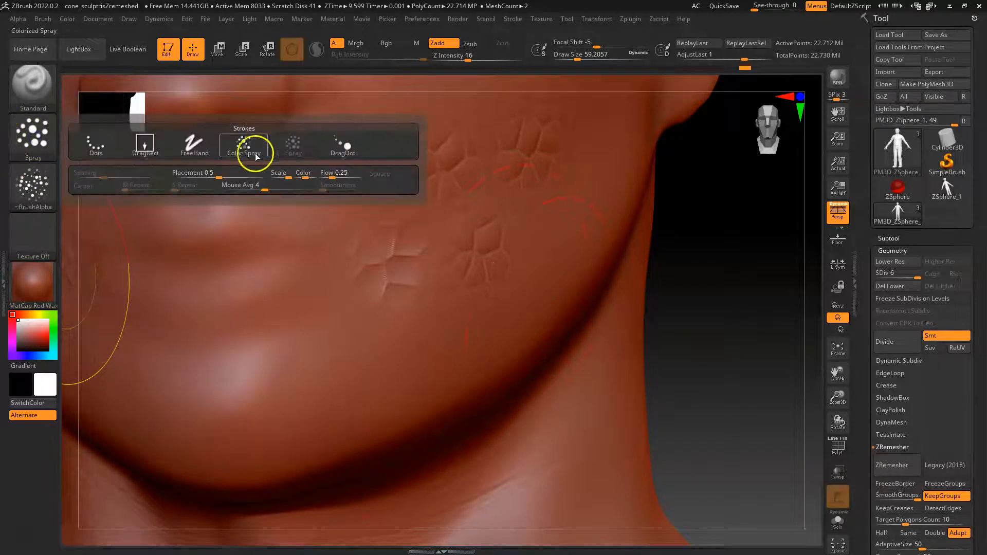
left_click(40, 140)
left_click(143, 142)
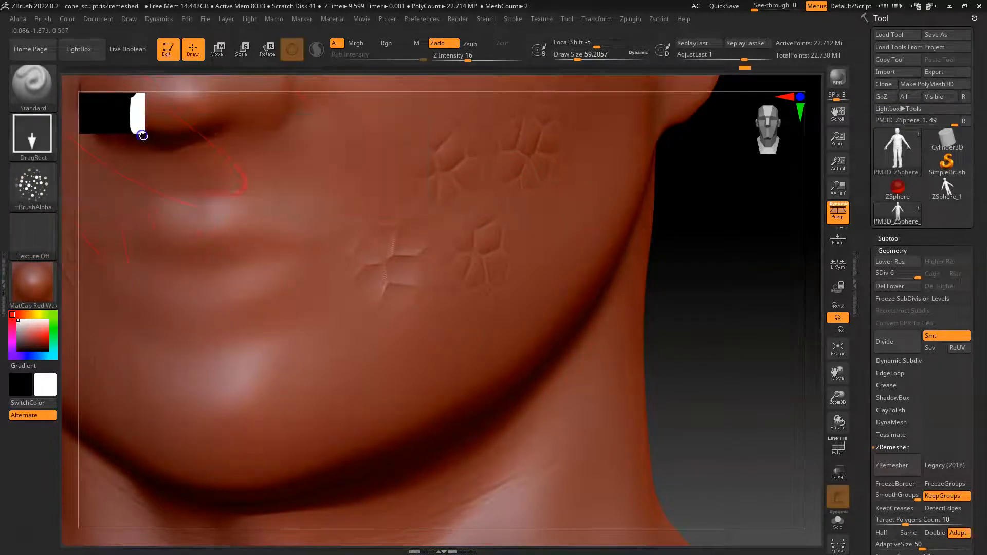
left_click(33, 186)
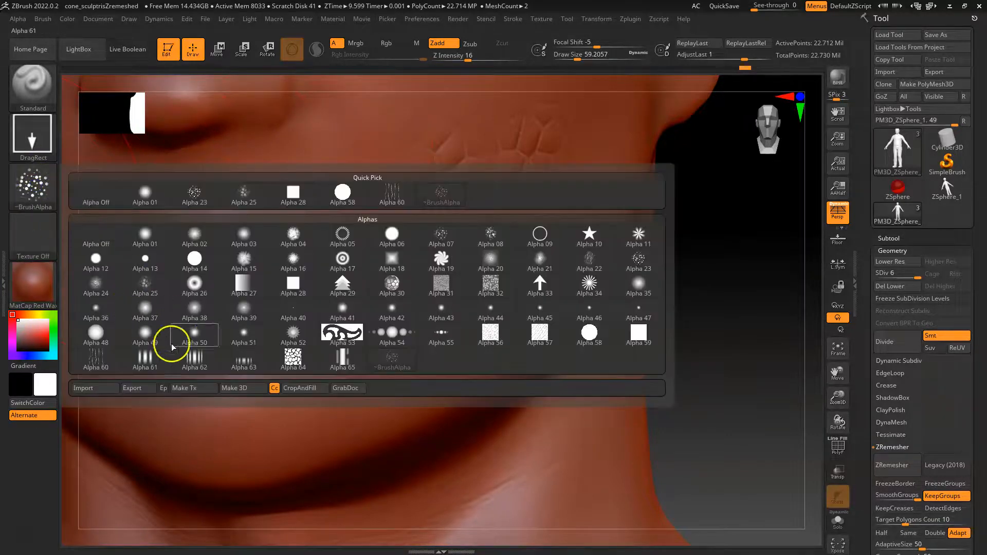
left_click(342, 238)
Step: Try an Alpha 05 ring around the mouth, undo it, and stamp the ring around the eye instead
left_click_drag(210, 246, 442, 376)
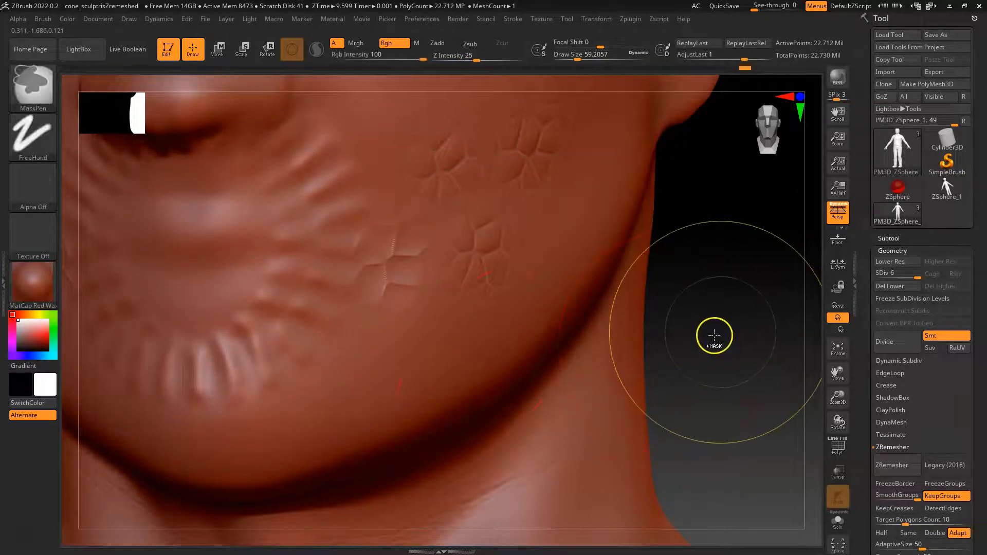
key("ctrl+z")
key("space")
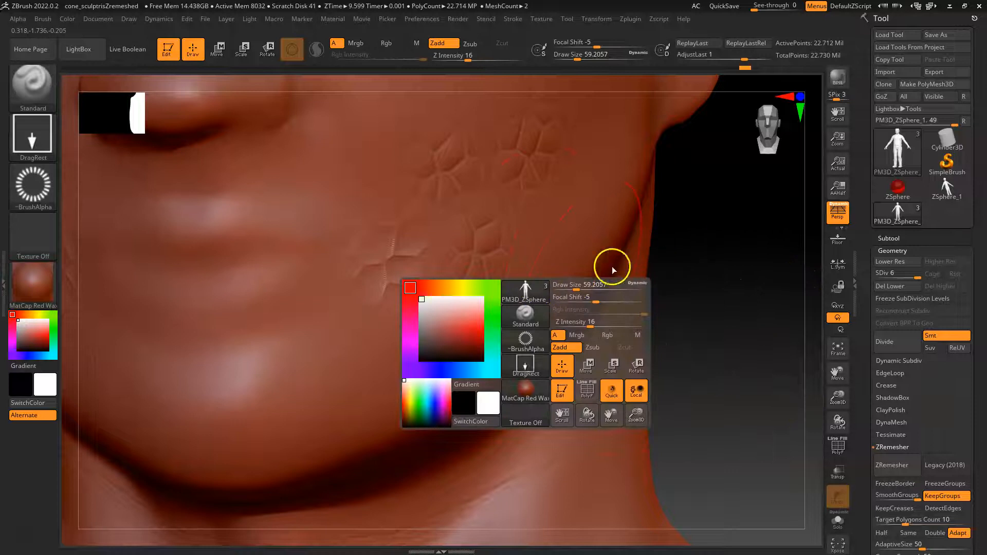
left_click_drag(680, 254, 681, 527, "alt")
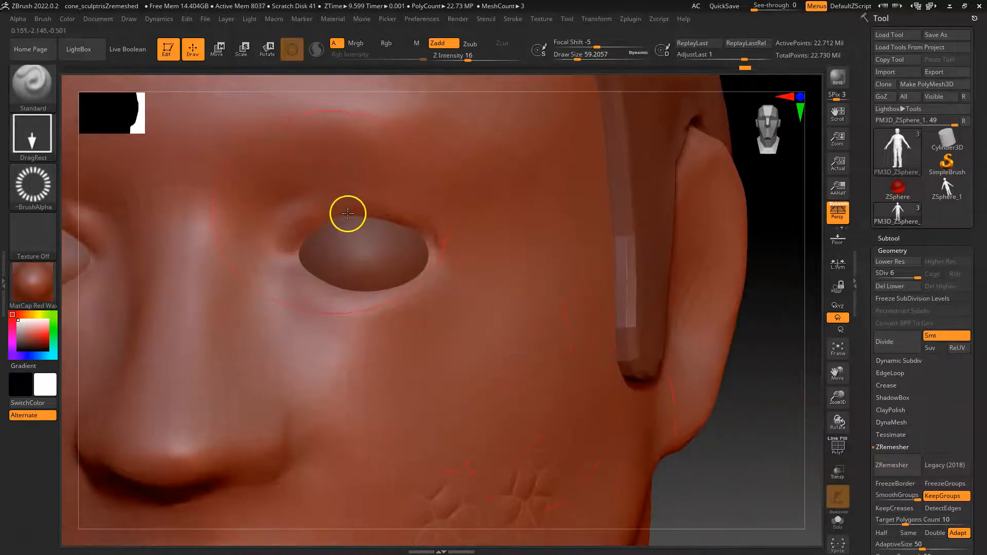
left_click_drag(392, 343, 473, 318)
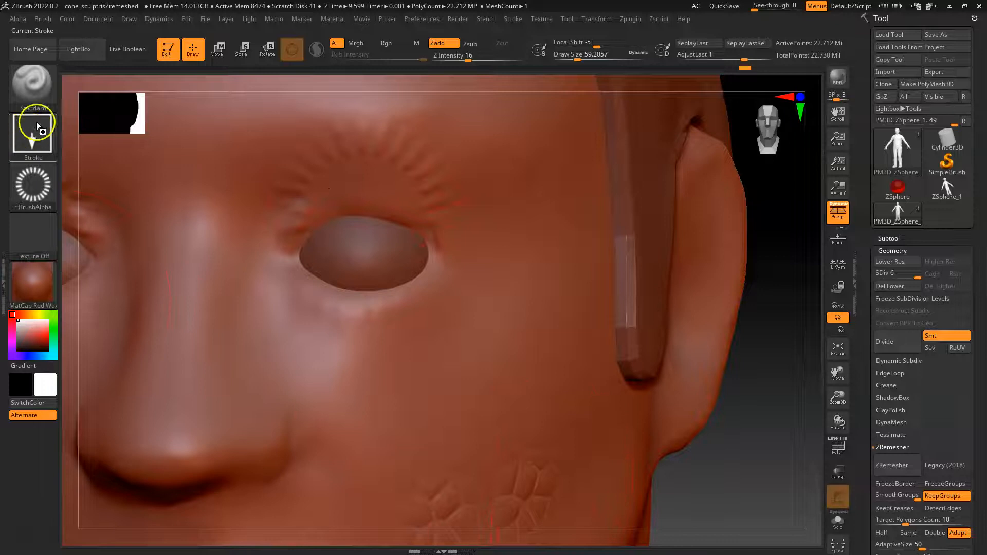
Step: Switch the stroke back to Dots and bring the whole head into view
left_click(34, 184)
left_click(38, 182)
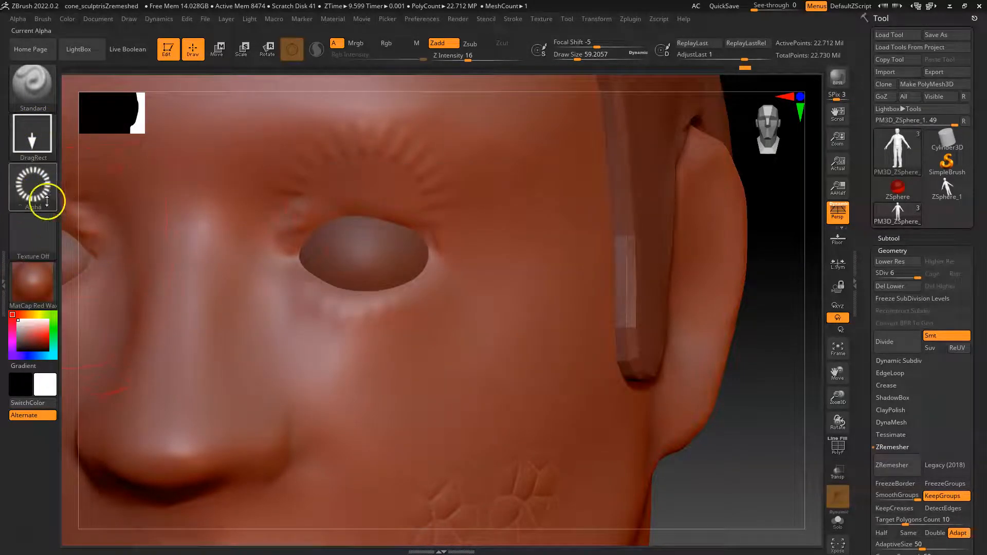
left_click(36, 134)
left_click(87, 135)
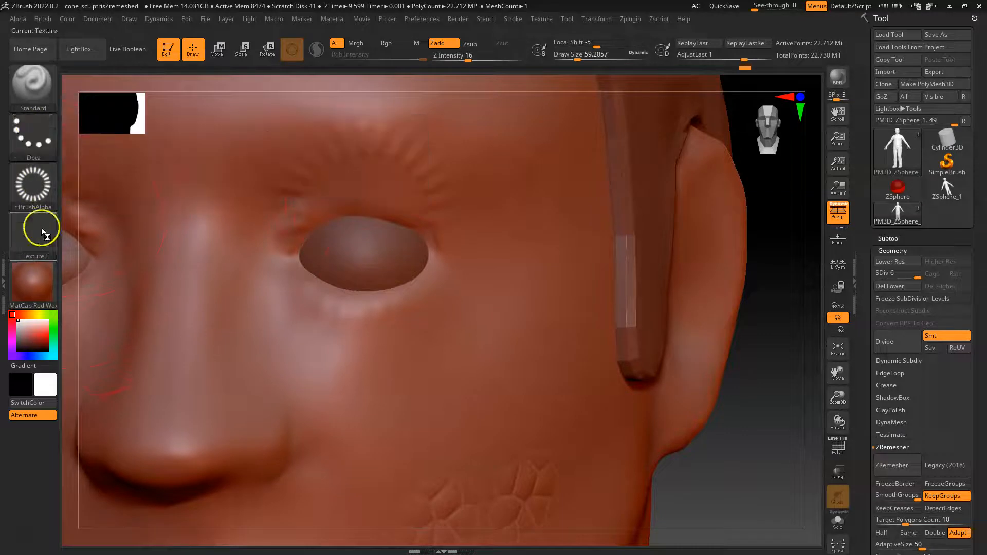
mouse_move(785, 443)
left_mouse_down("alt")
mouse_move(731, 445)
mouse_move(659, 399)
left_mouse_up("alt")
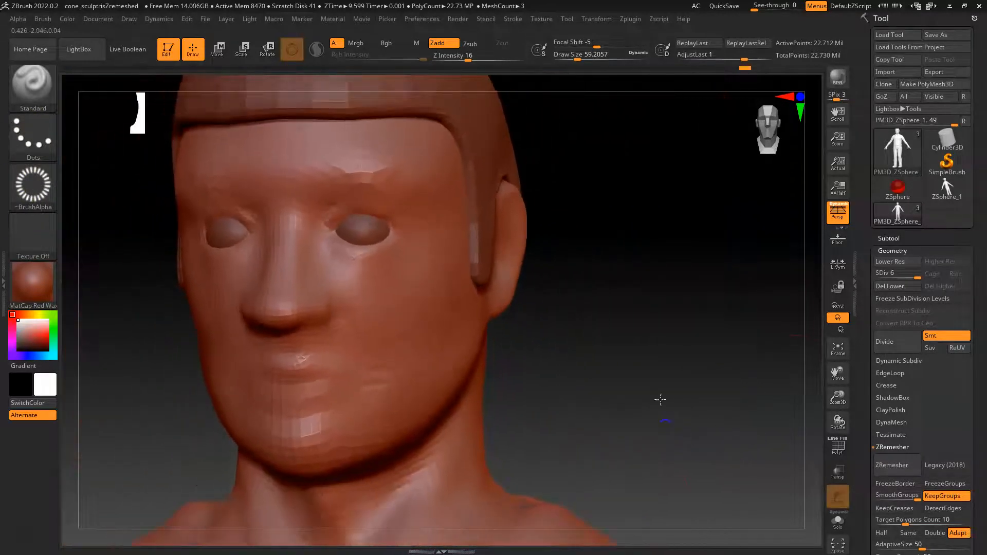
left_click(33, 135)
mouse_move(649, 246)
left_mouse_down()
mouse_move(630, 276)
mouse_move(667, 315)
left_mouse_up()
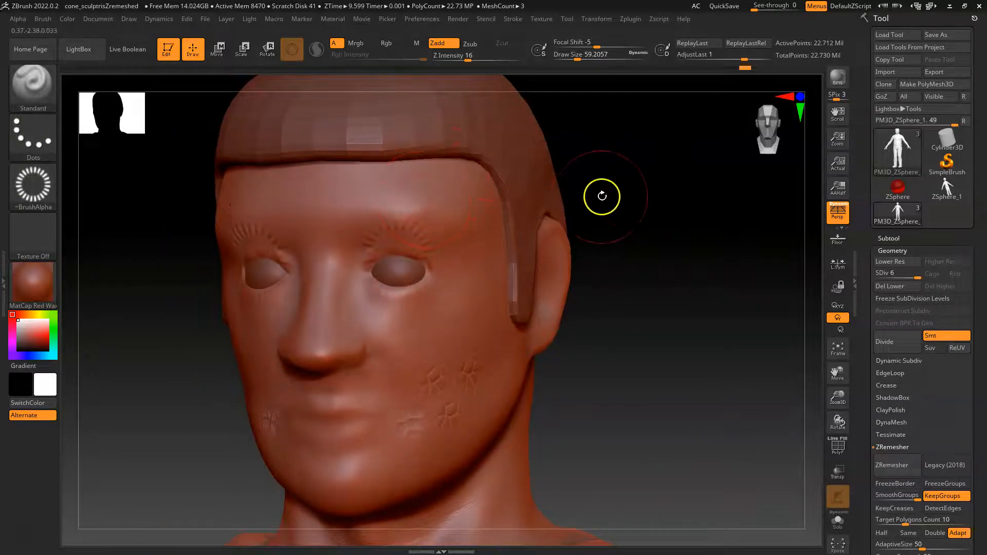
Step: Browse the alpha, texture and brush libraries in LightBox, then close it
key("comma")
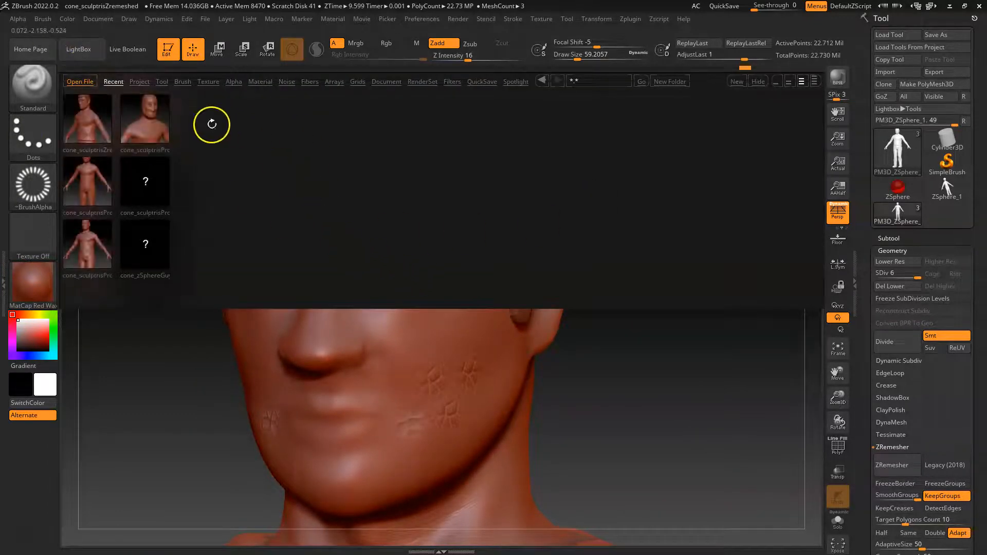
left_click(225, 82)
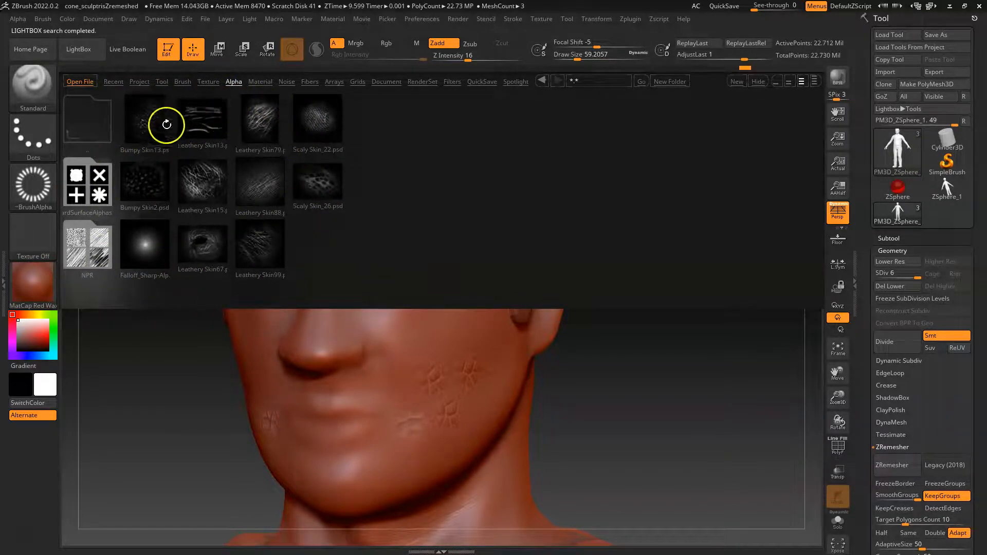
left_click(207, 81)
left_click(182, 81)
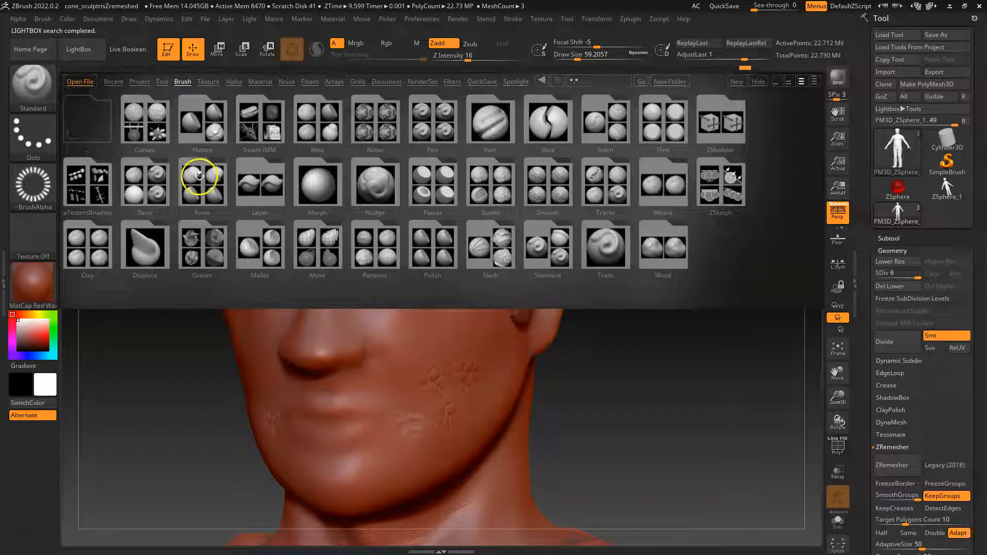
left_click_drag(552, 332, 704, 405)
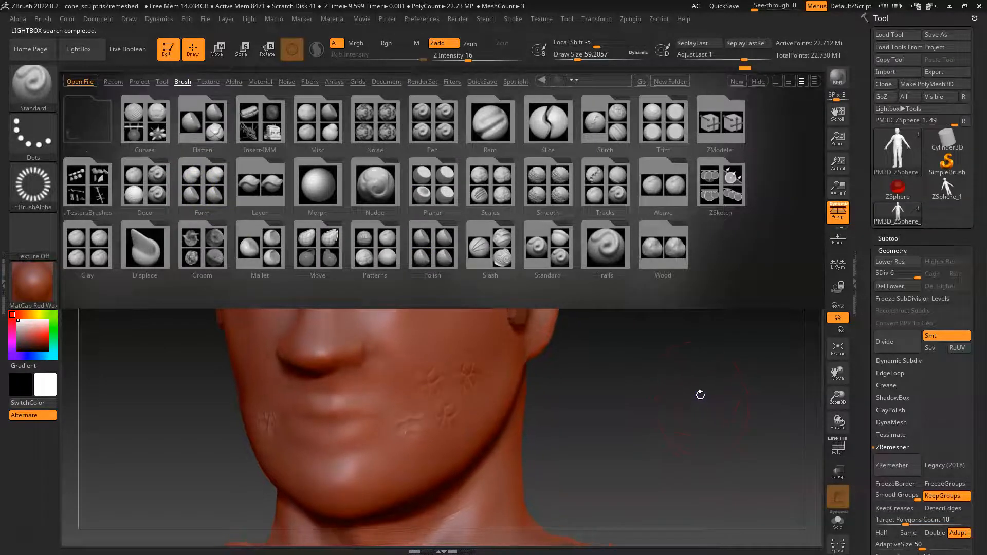
left_click_drag(658, 316, 535, 388)
left_click_drag(466, 386, 508, 351)
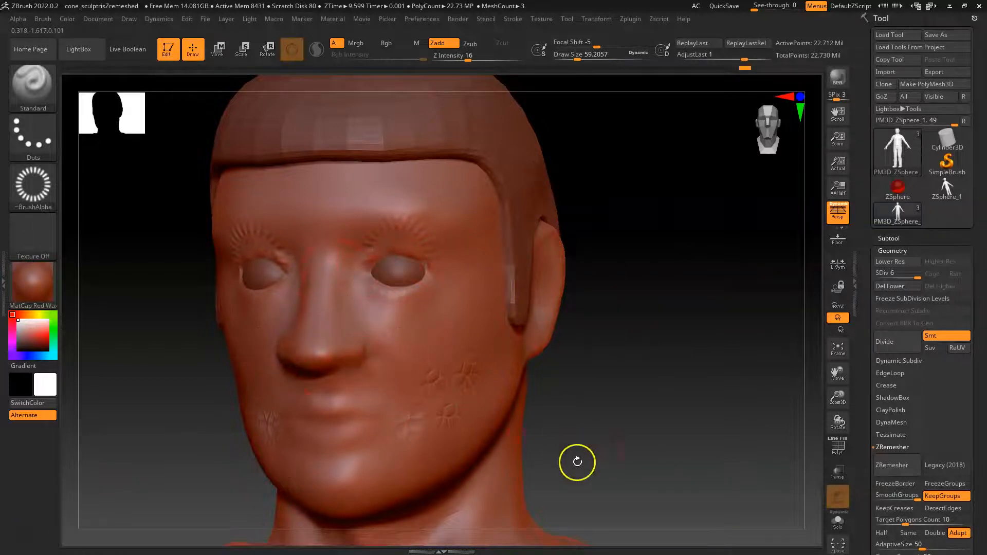
Step: Open the brush's alpha palette and look over the available alphas and the option for importing an alpha
left_click_drag(615, 402, 576, 285, "alt")
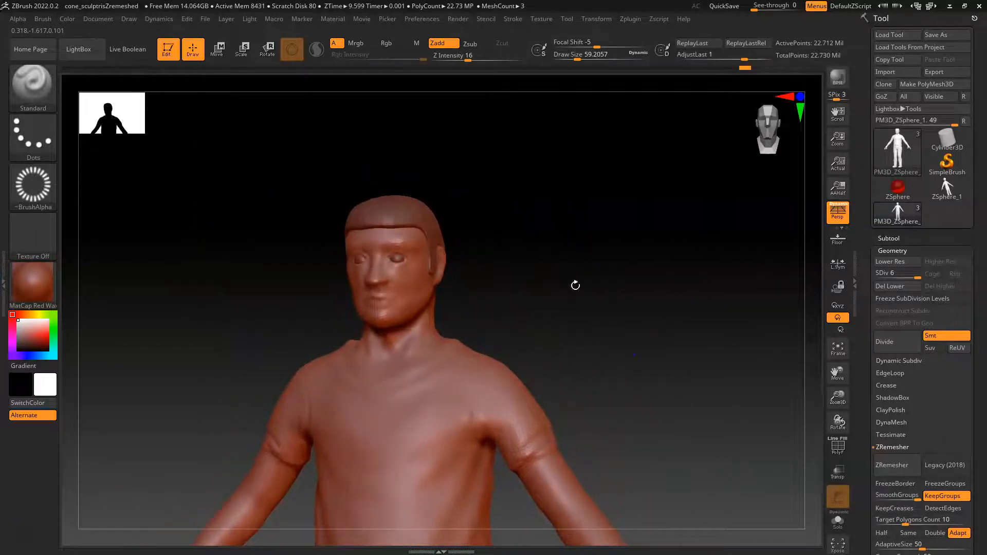
left_click_drag(634, 422, 632, 309, "alt")
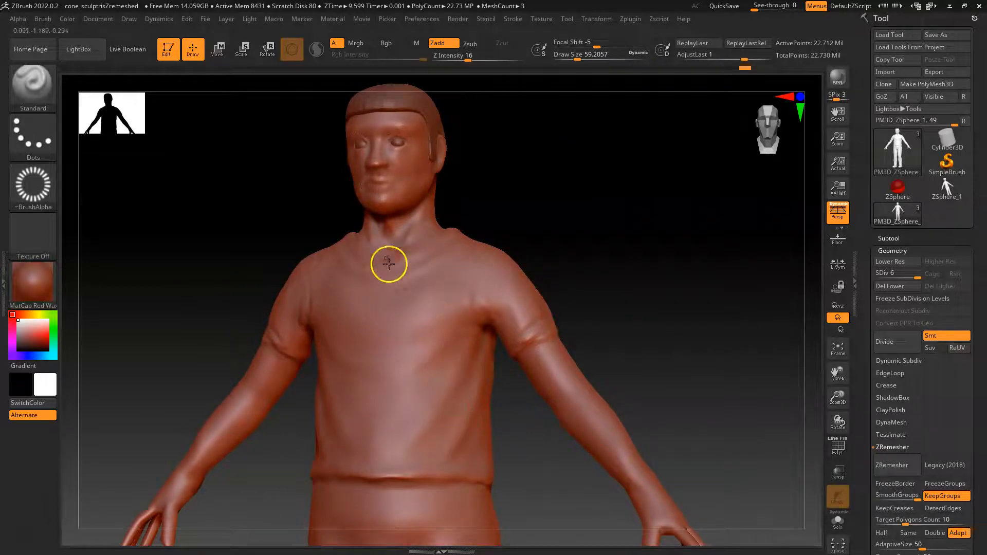
left_click_drag(509, 443, 612, 388)
left_click_drag(700, 300, 683, 257, "alt")
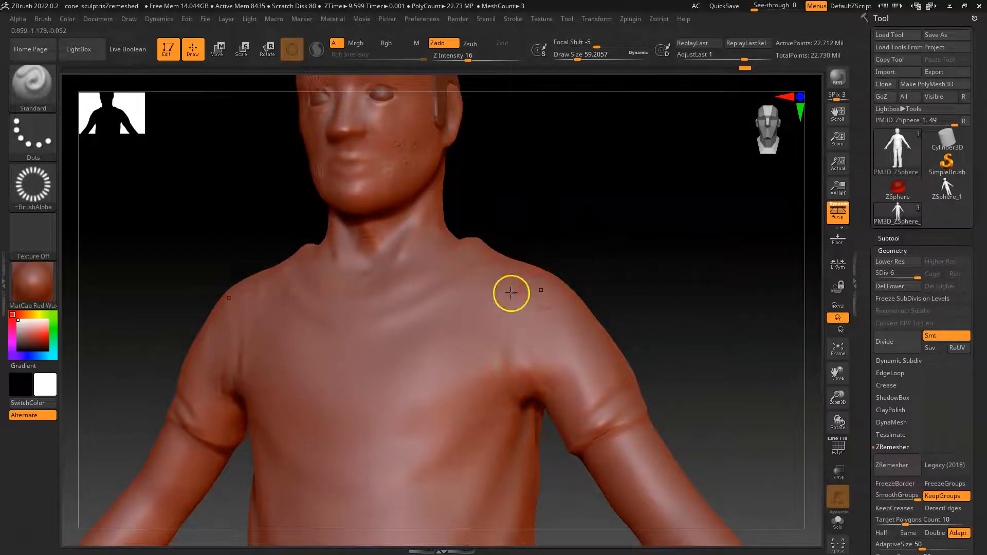
left_click(30, 189)
left_click(31, 189)
left_click(30, 190)
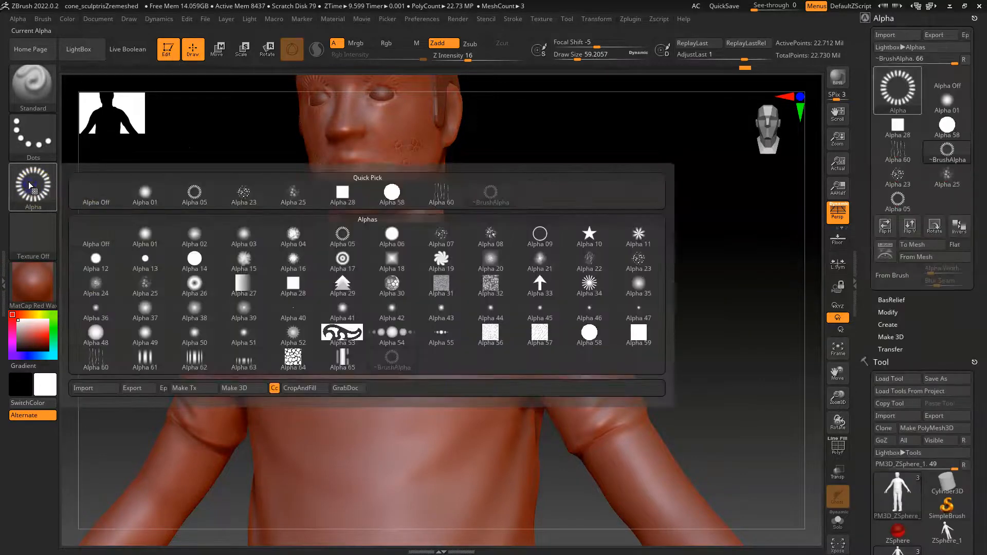
left_click(32, 190)
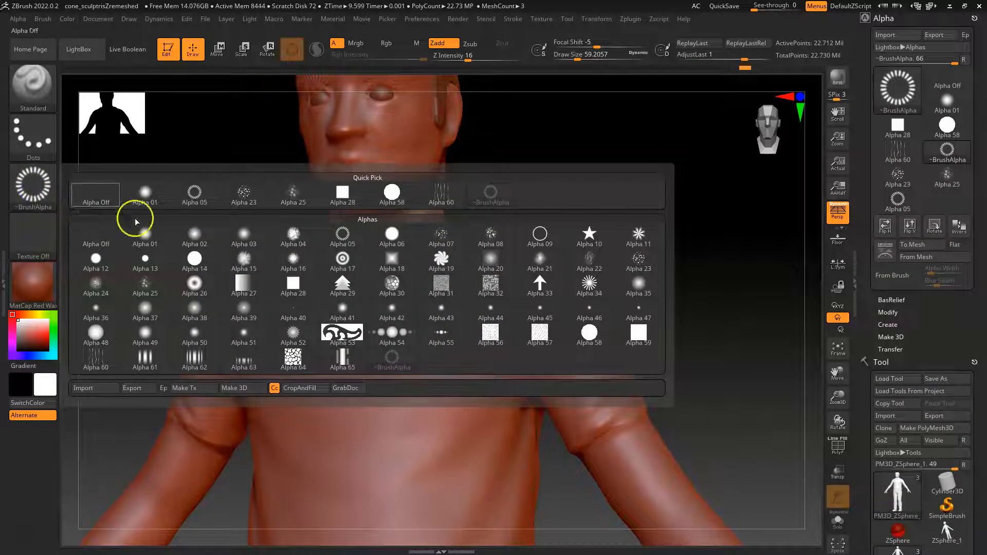
left_click(108, 391)
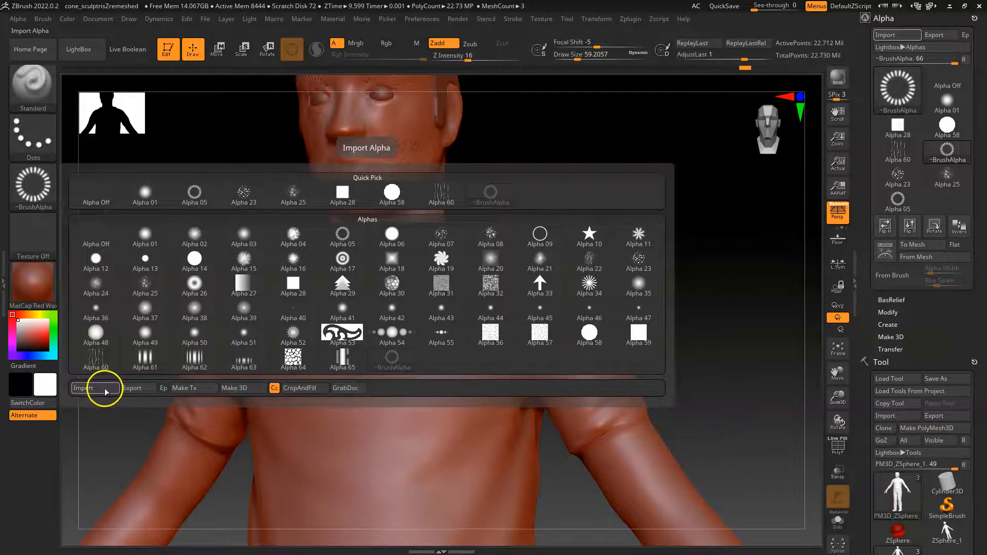